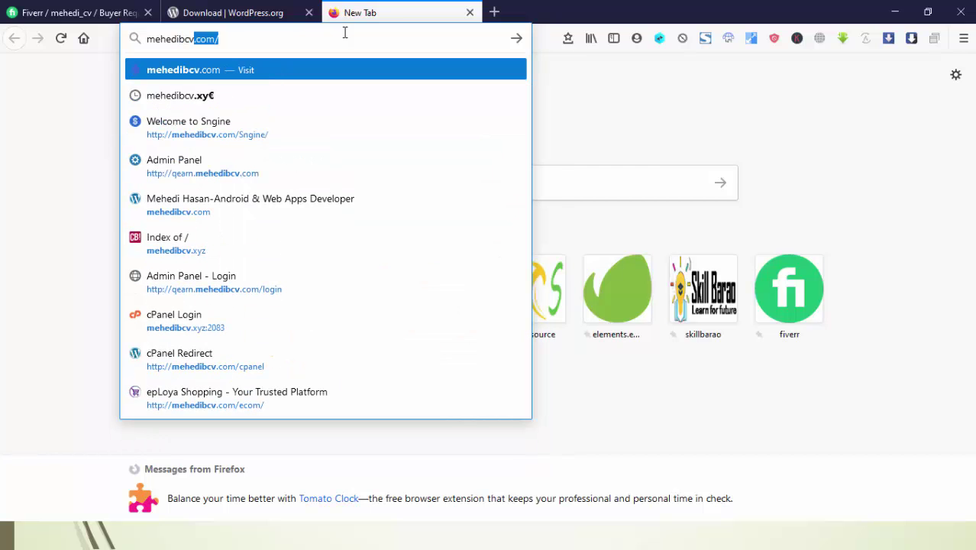
Load bcv.xyz, then go to its /cpanel address to reach the cPanel login page
text(.xyz)
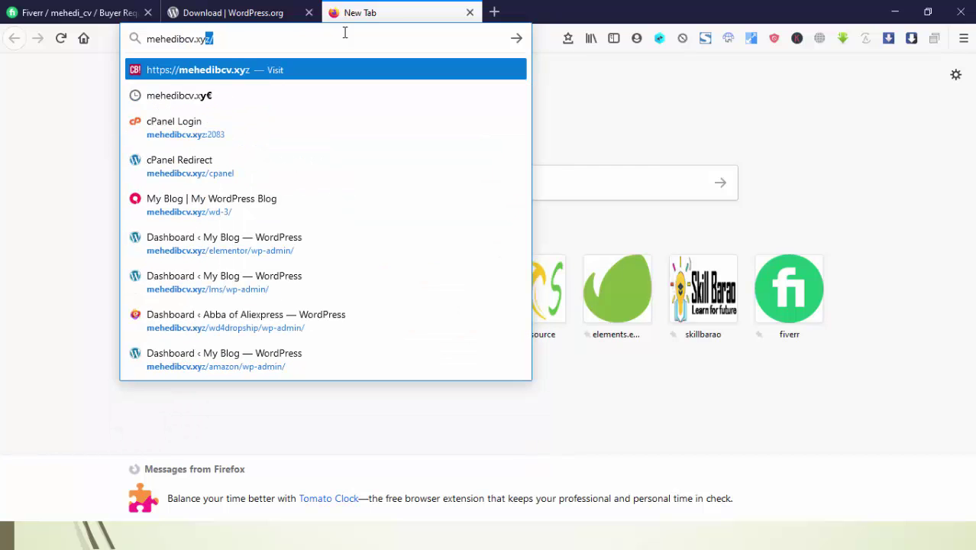
key(Return)
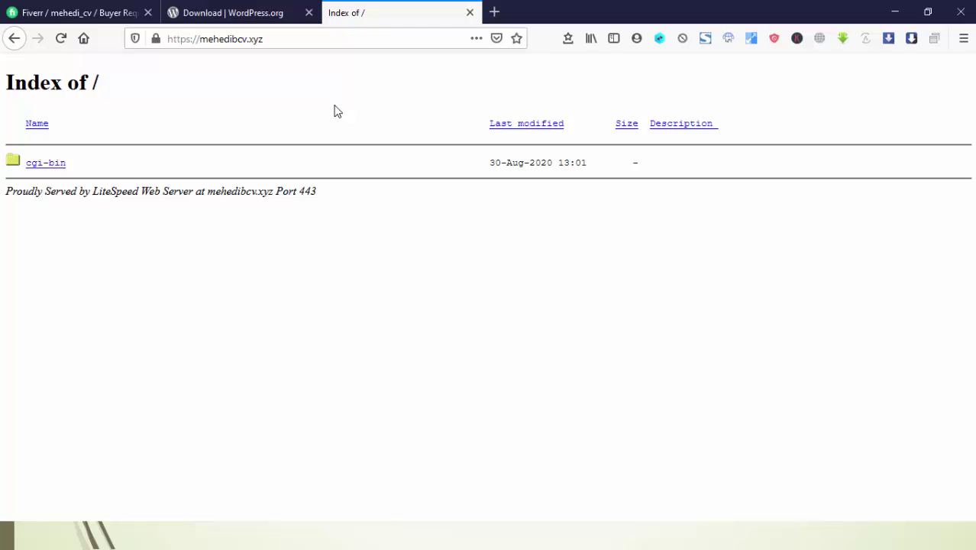
click(296, 41)
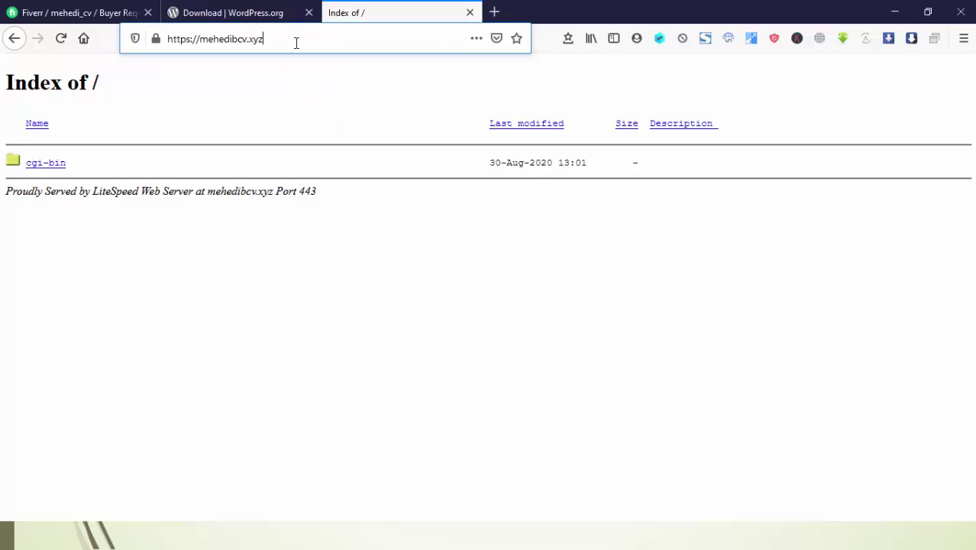
click(343, 42)
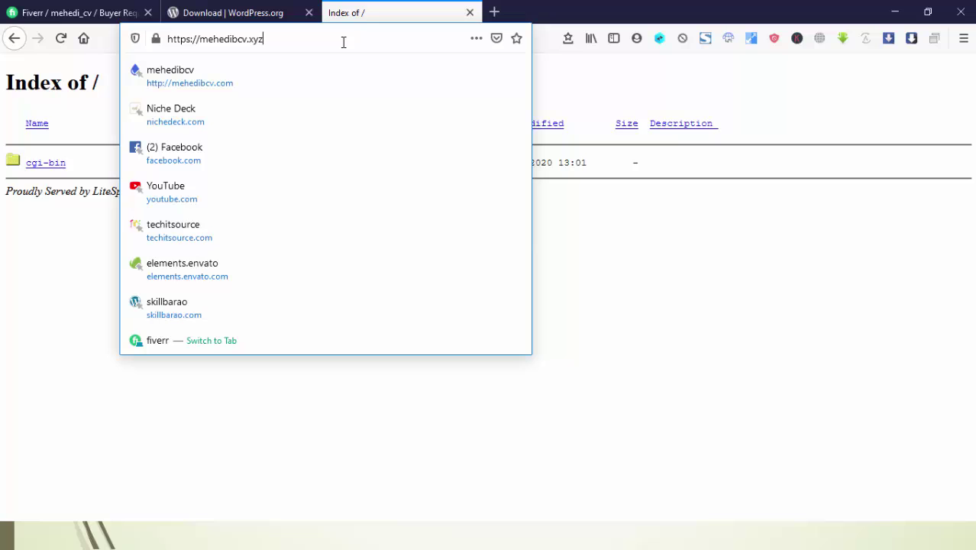
text(/cpa)
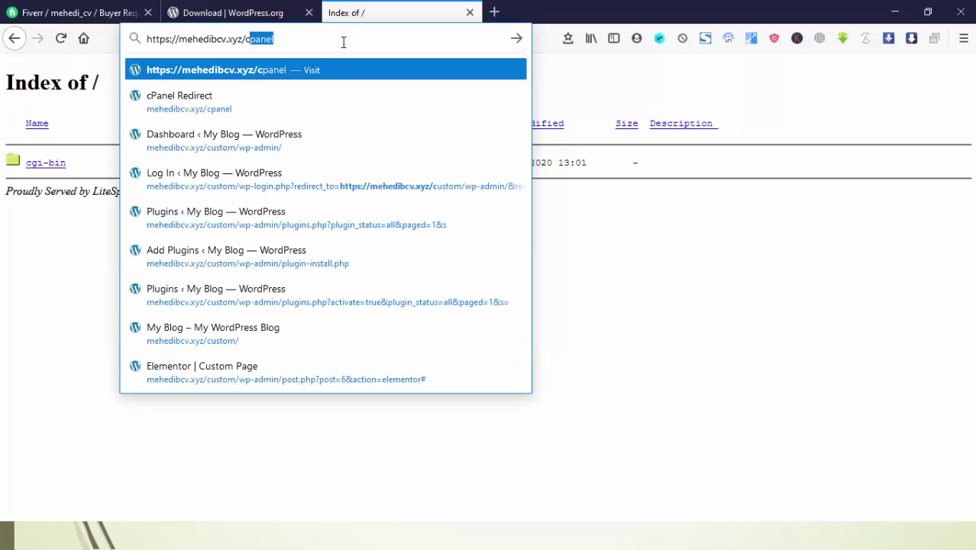
text(nel)
key(Return)
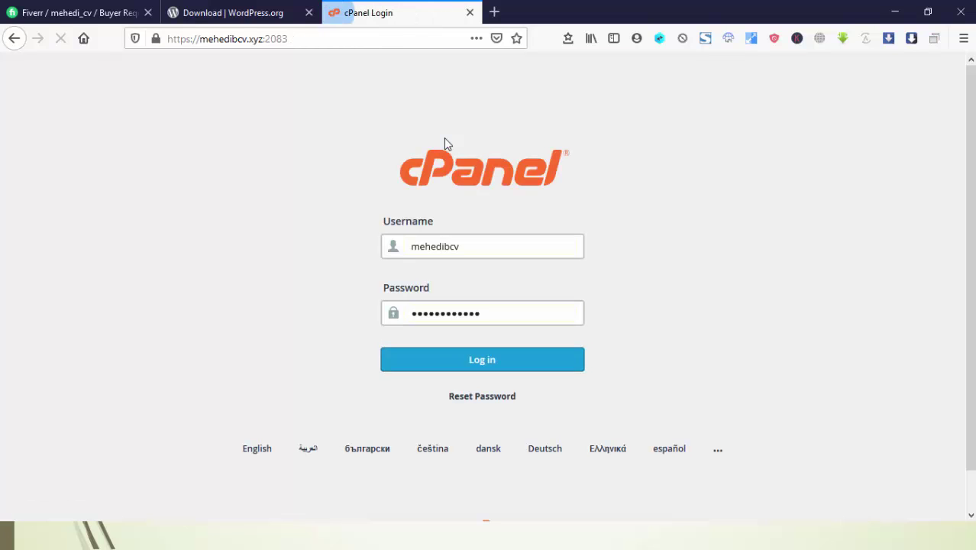
Sign in to cPanel with the autofilled credentials
click(449, 254)
click(480, 263)
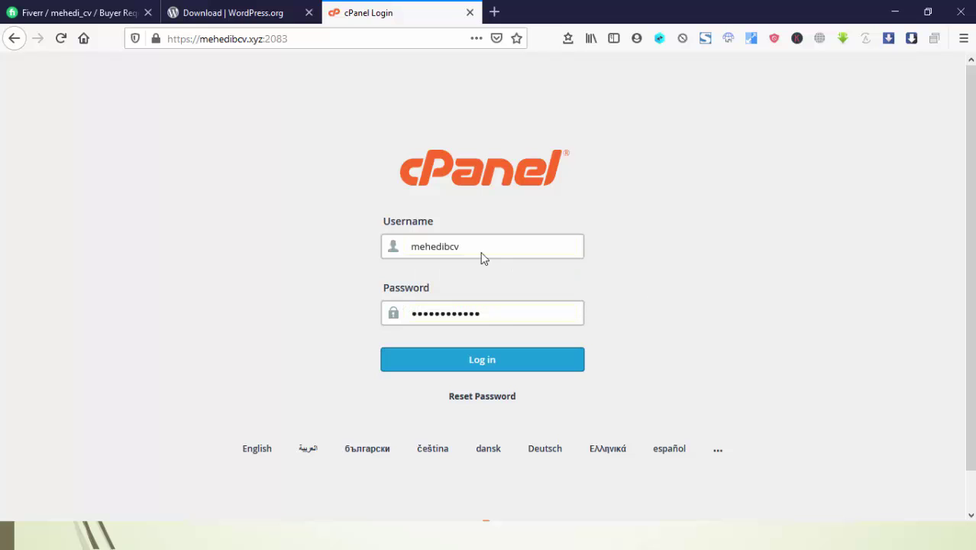
click(464, 361)
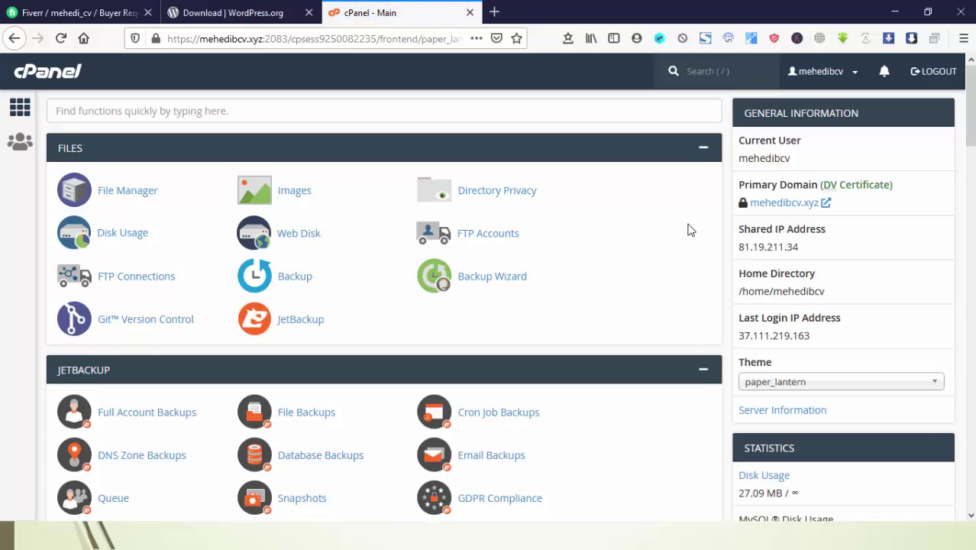
Scroll down the cPanel dashboard to the Softaculous Apps Installer section
scroll(688, 229, down, 10)
scroll(688, 230, up, 10)
scroll(689, 229, down, 15)
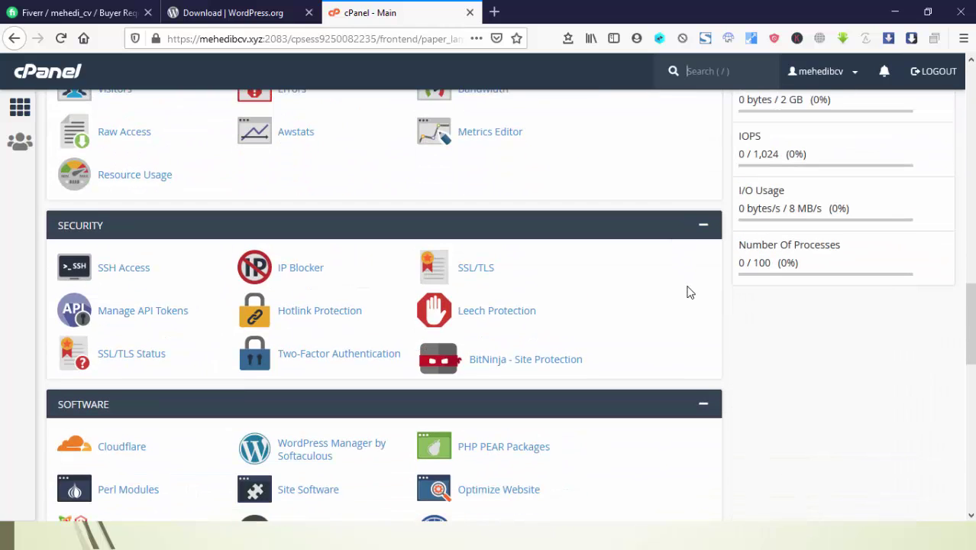
scroll(689, 292, down, 6)
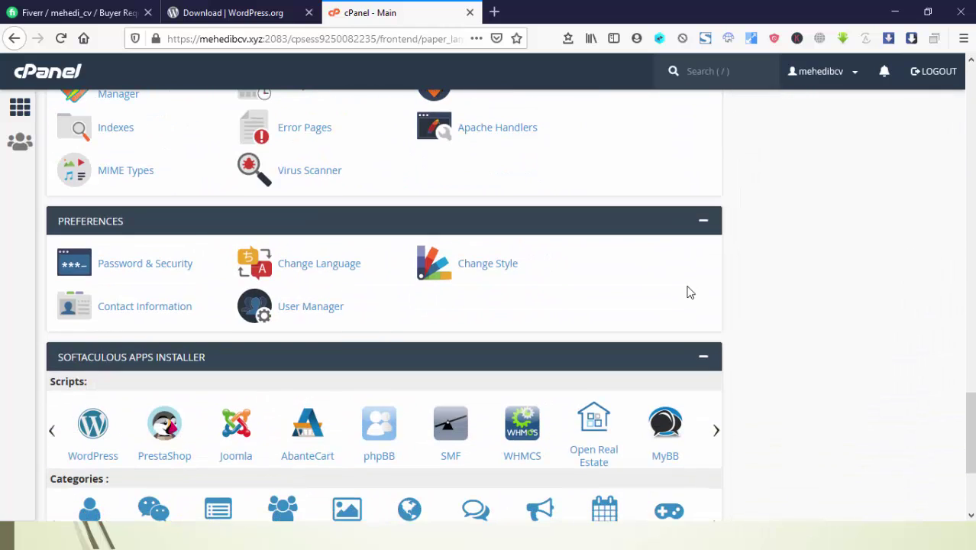
scroll(689, 292, up, 5)
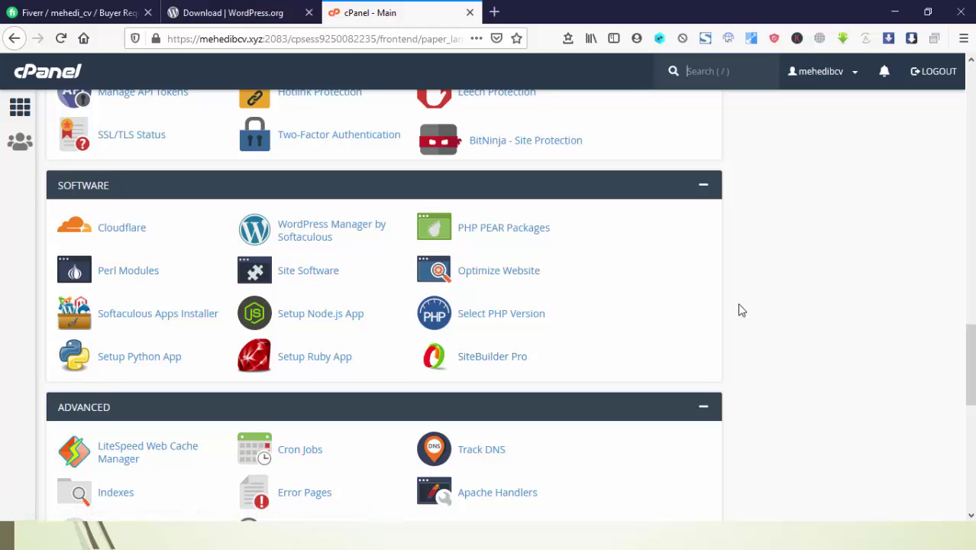
scroll(739, 309, down, 8)
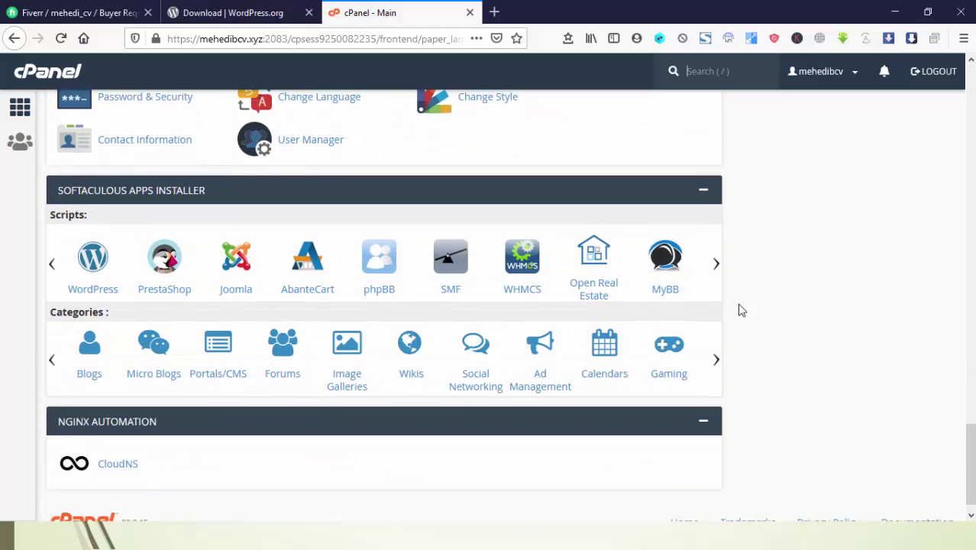
scroll(739, 309, up, 8)
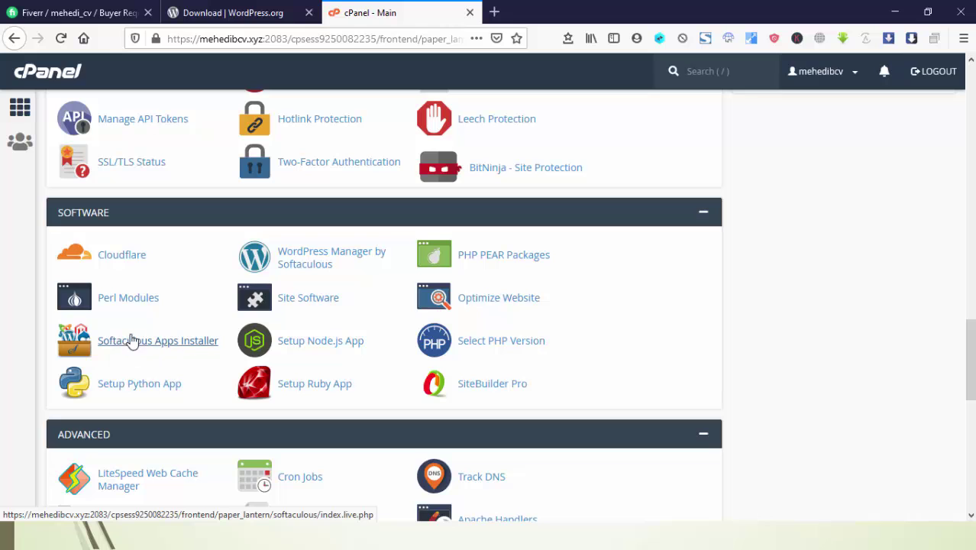
scroll(675, 410, down, 4)
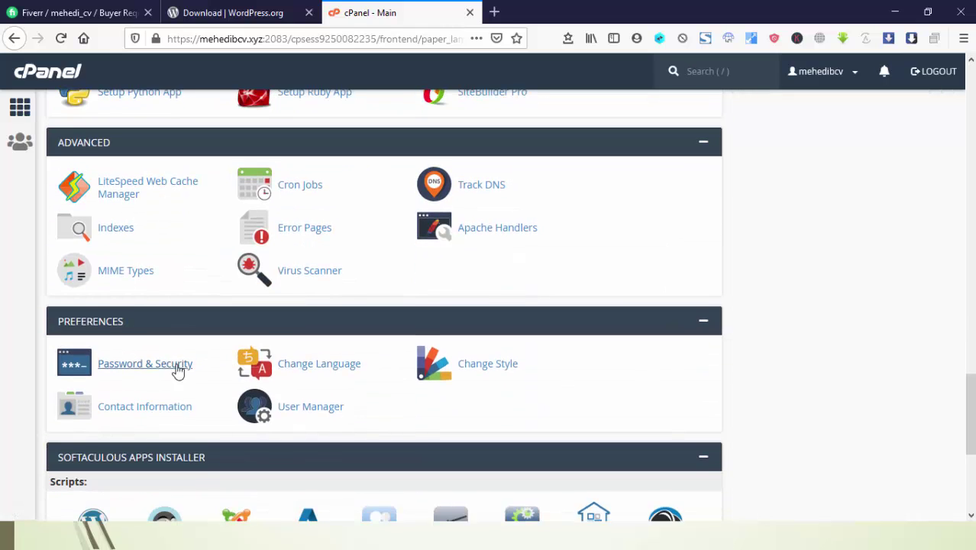
scroll(179, 371, down, 2)
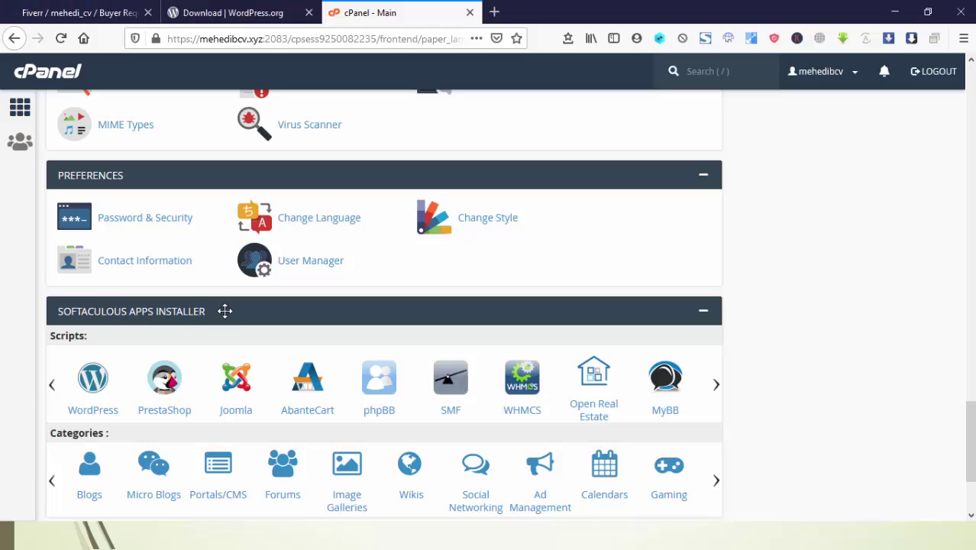
Start a WordPress install in Softaculous, keeping version 5.5.1 selected
click(97, 381)
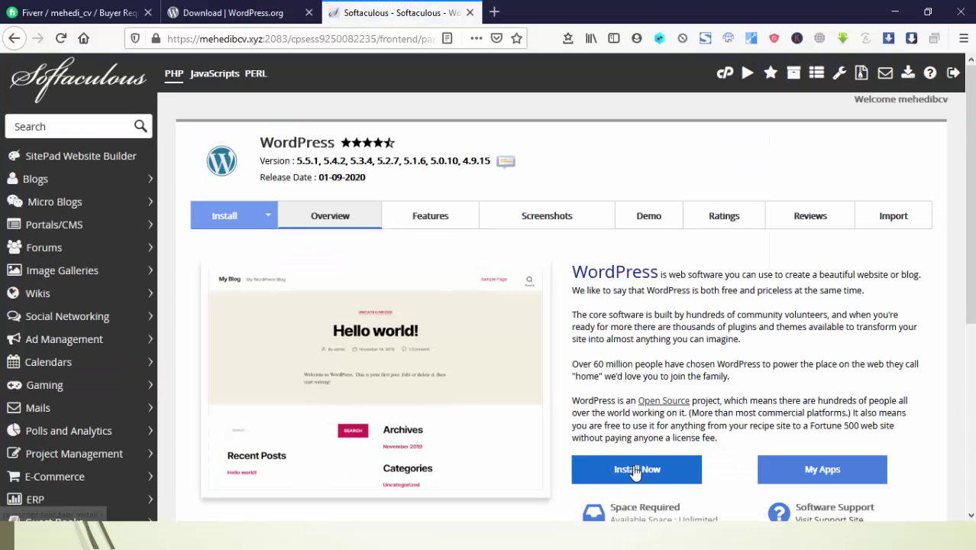
click(634, 470)
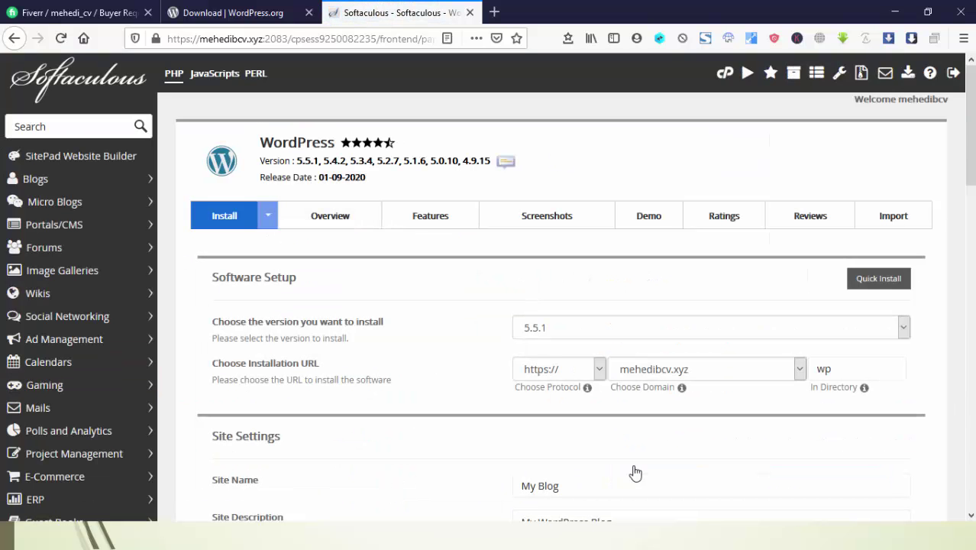
scroll(633, 469, down, 20)
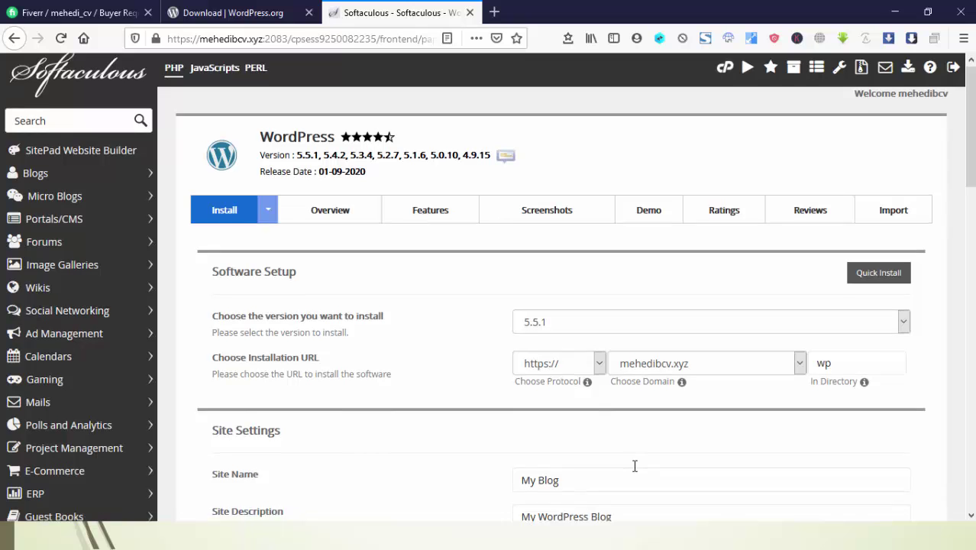
scroll(633, 466, up, 12)
scroll(634, 465, up, 8)
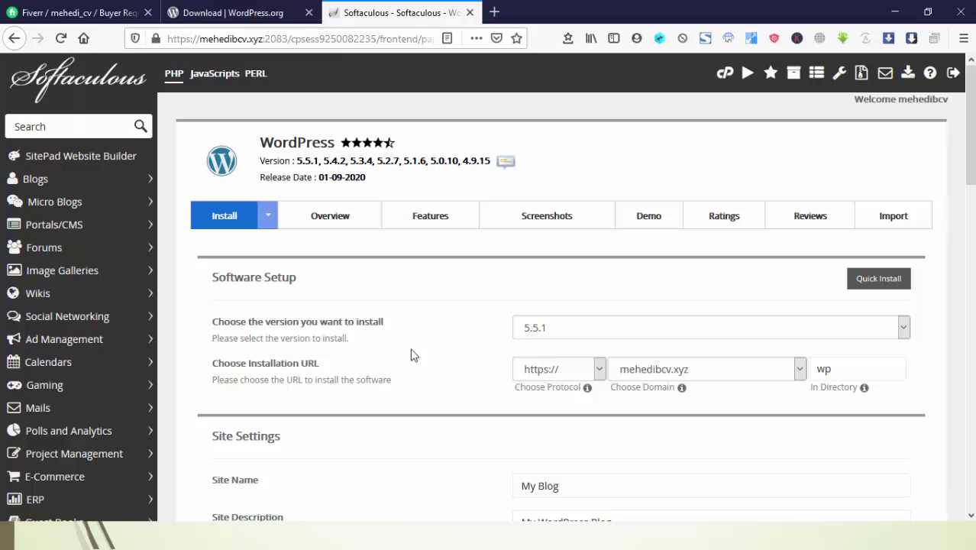
scroll(404, 351, down, 2)
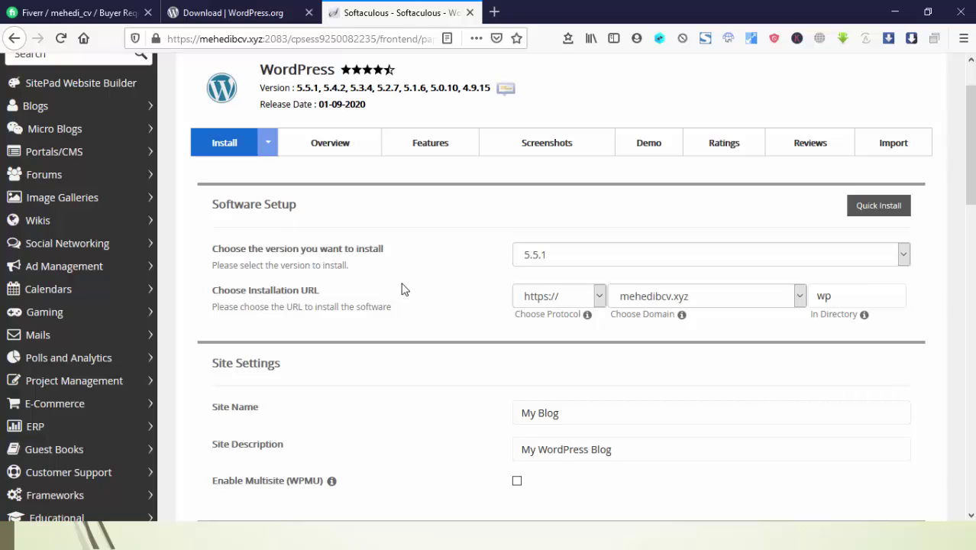
click(526, 255)
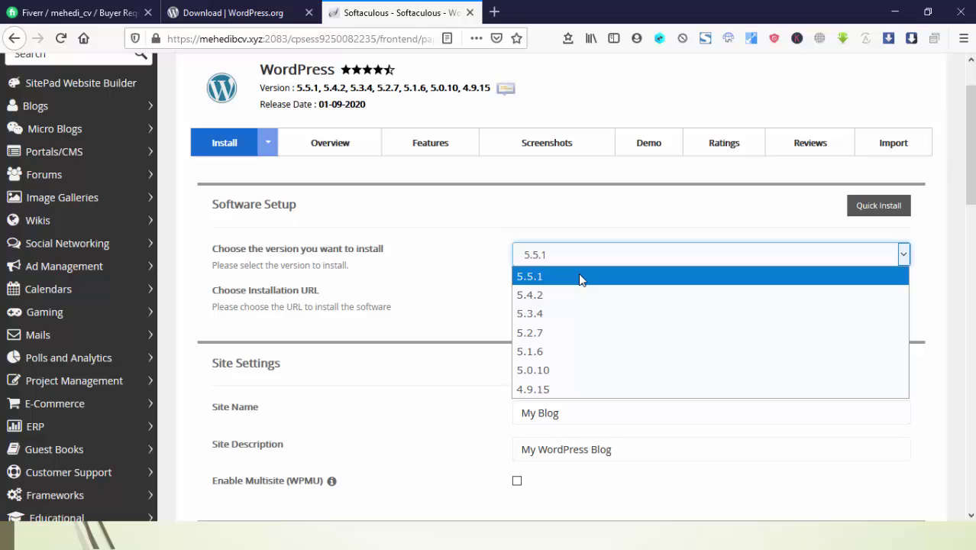
click(442, 255)
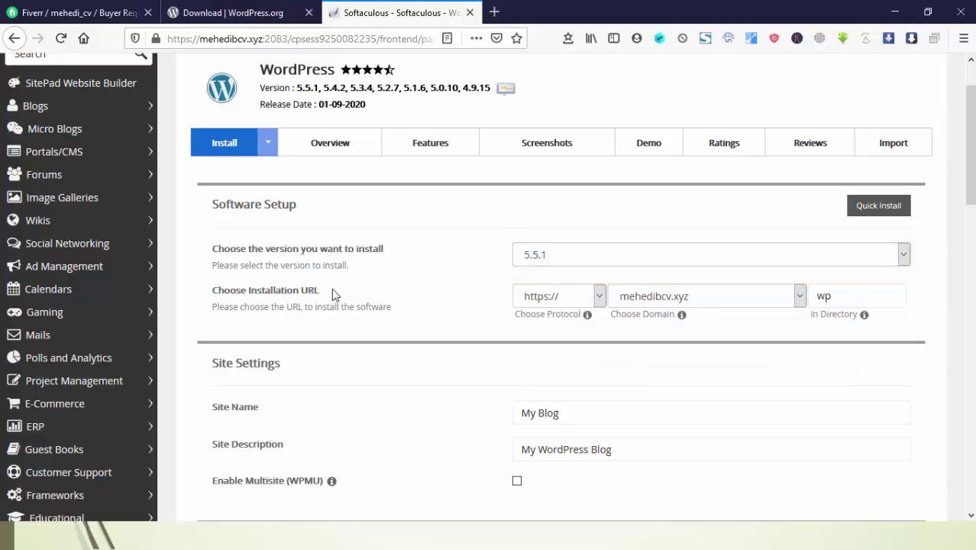
click(549, 306)
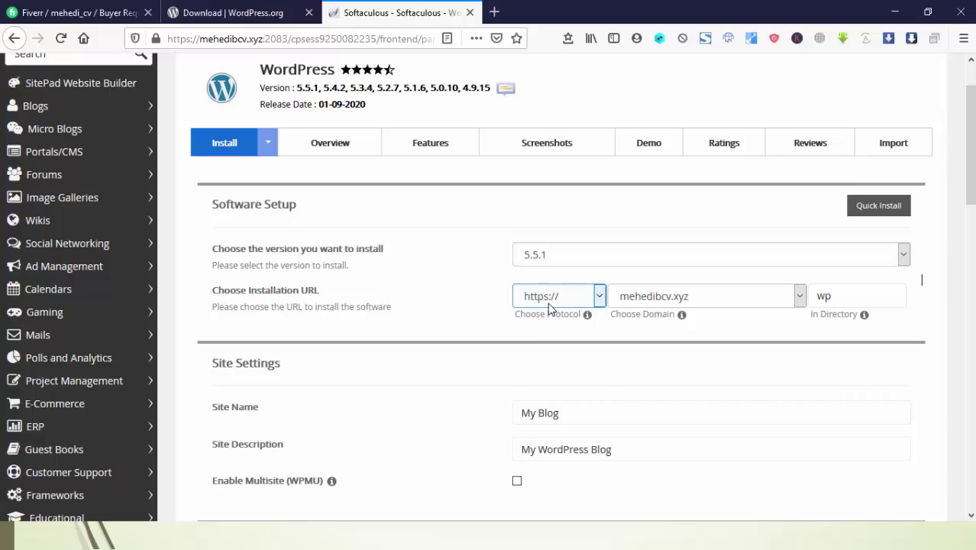
click(549, 306)
click(464, 300)
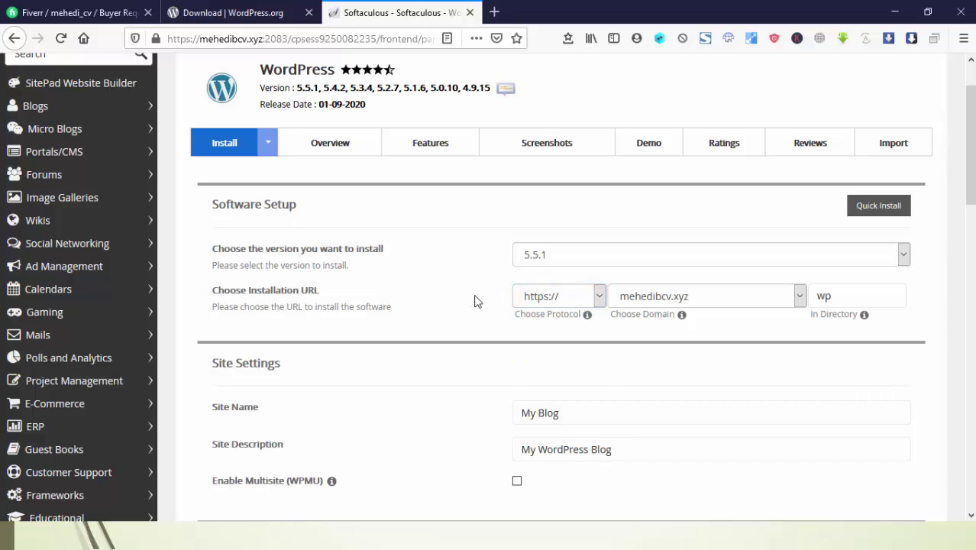
click(561, 297)
click(560, 316)
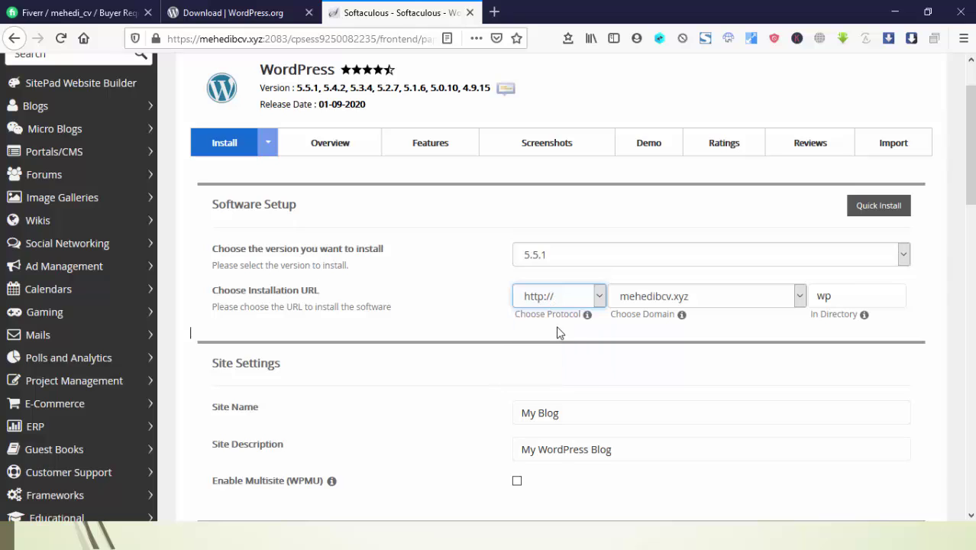
click(557, 328)
click(538, 299)
click(542, 334)
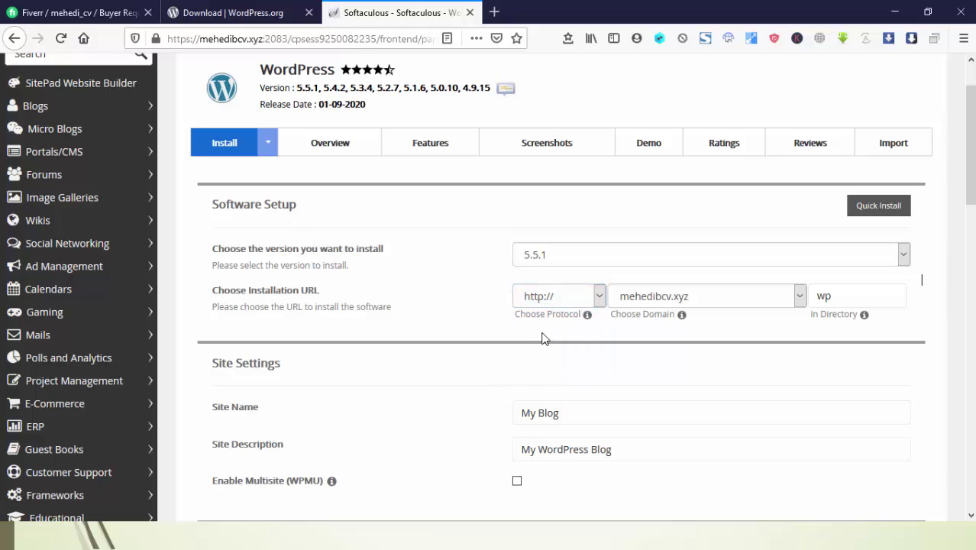
click(549, 295)
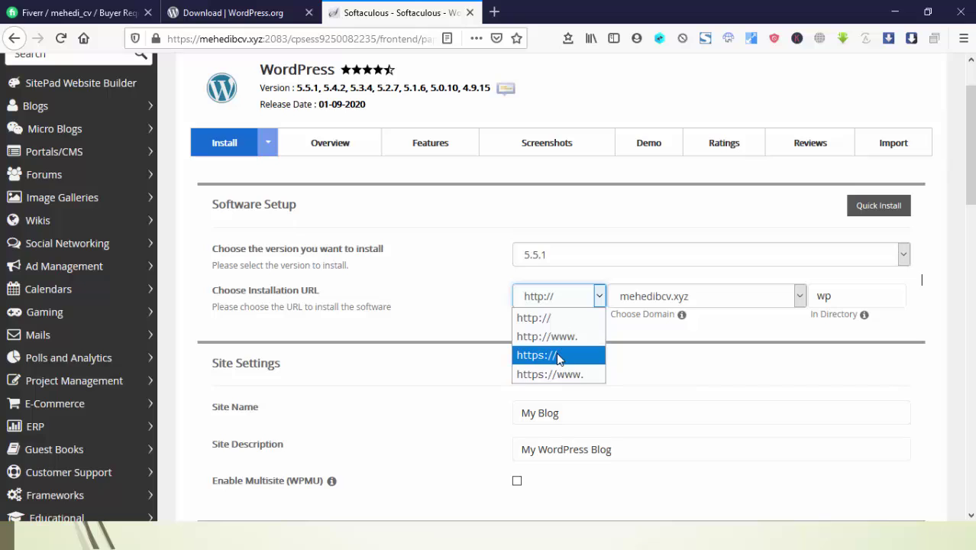
click(558, 356)
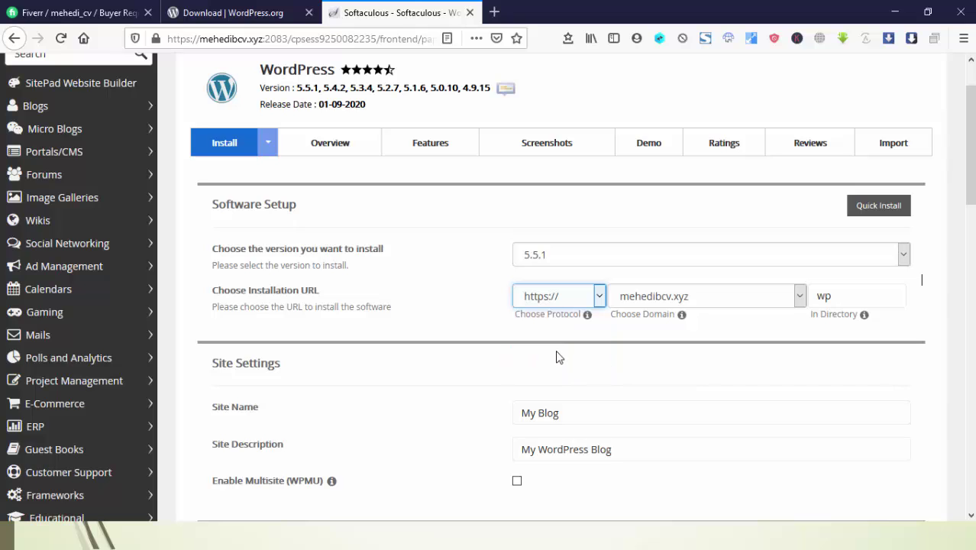
click(458, 279)
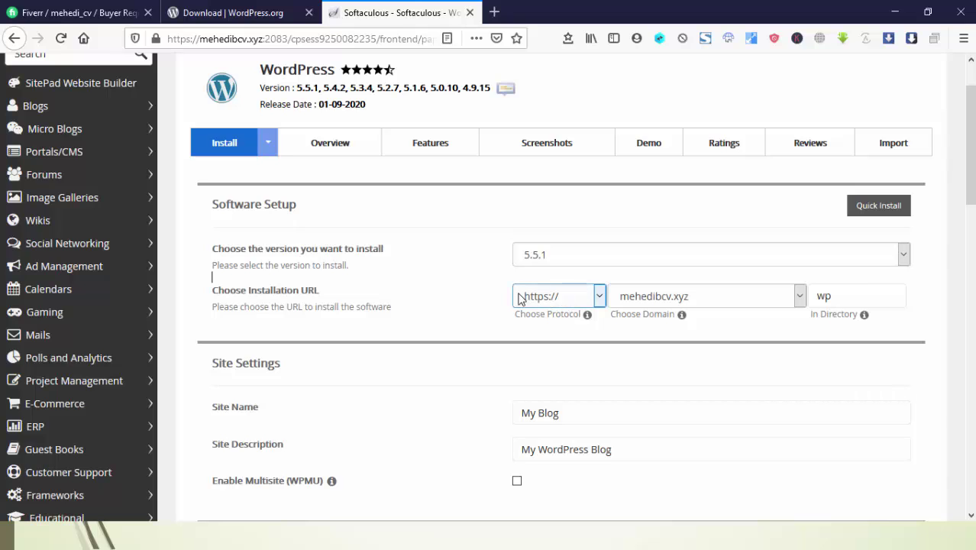
click(646, 297)
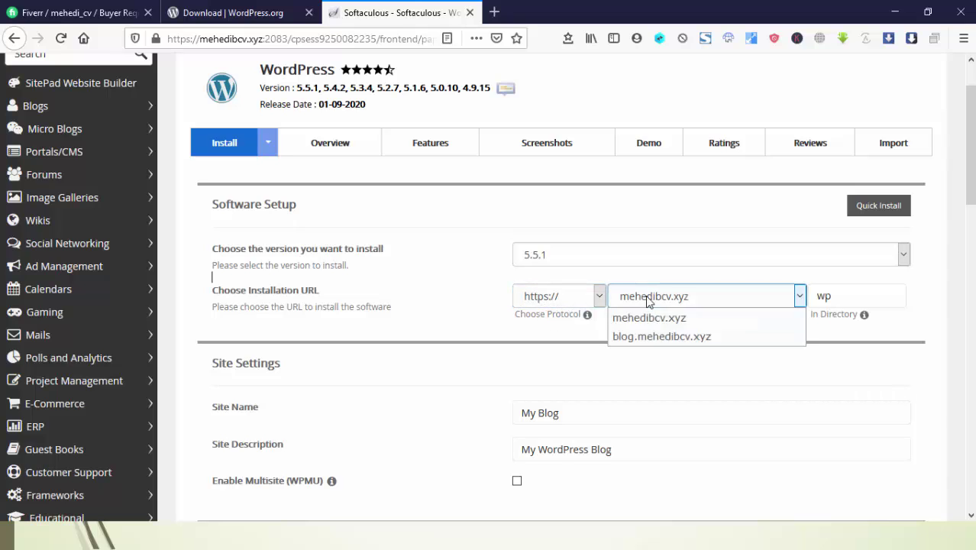
click(648, 300)
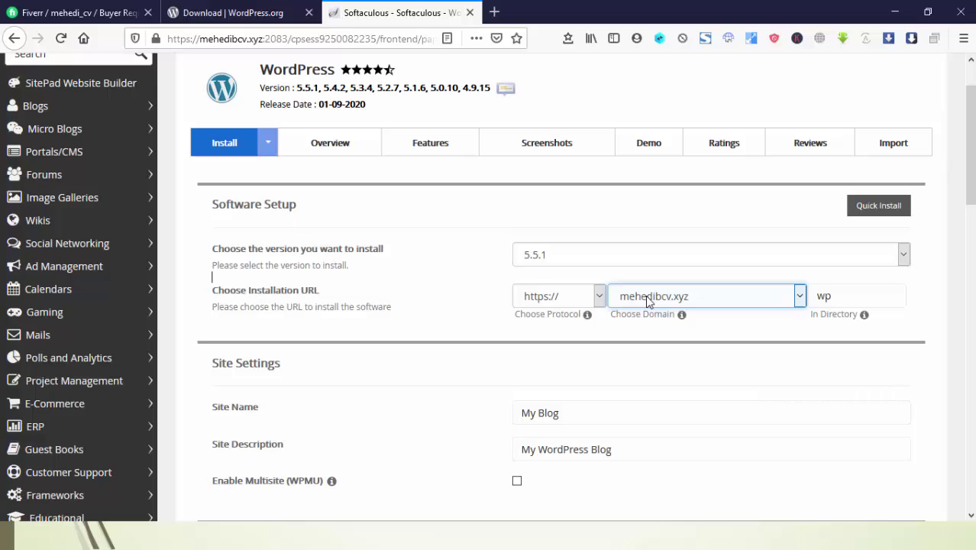
click(648, 300)
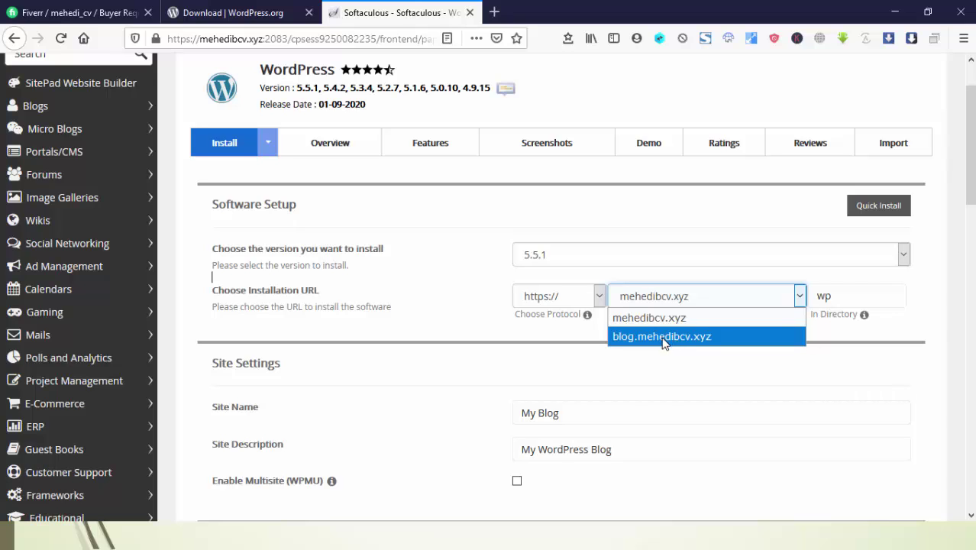
click(655, 363)
click(655, 302)
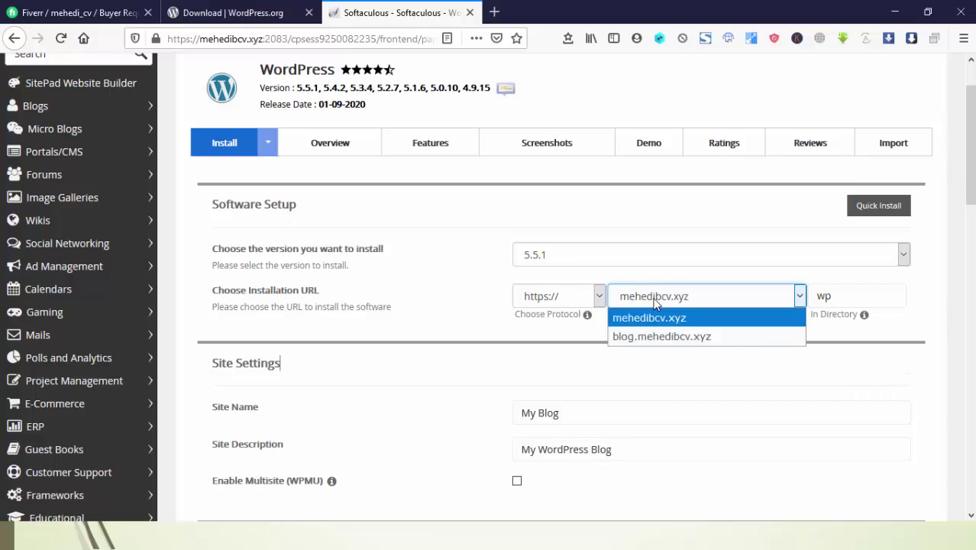
click(651, 316)
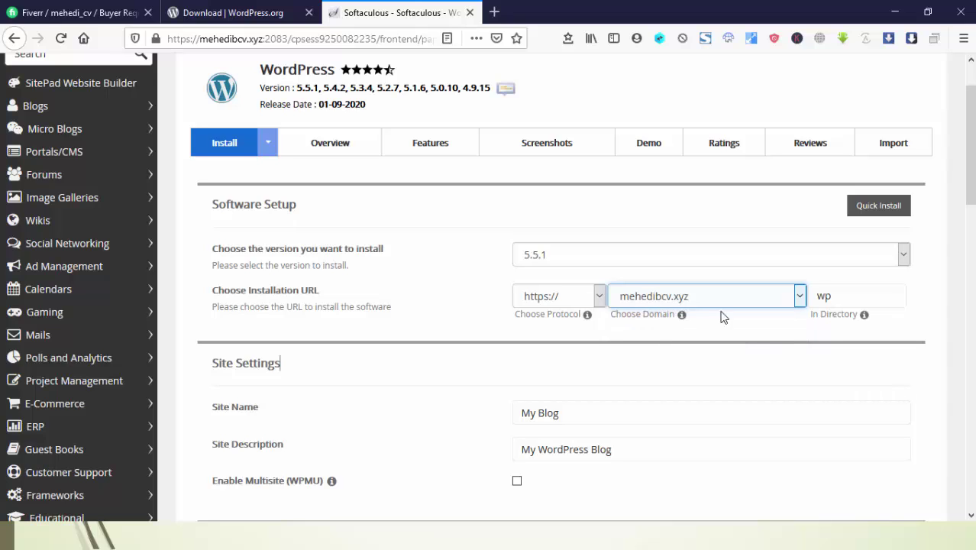
double_click(840, 289)
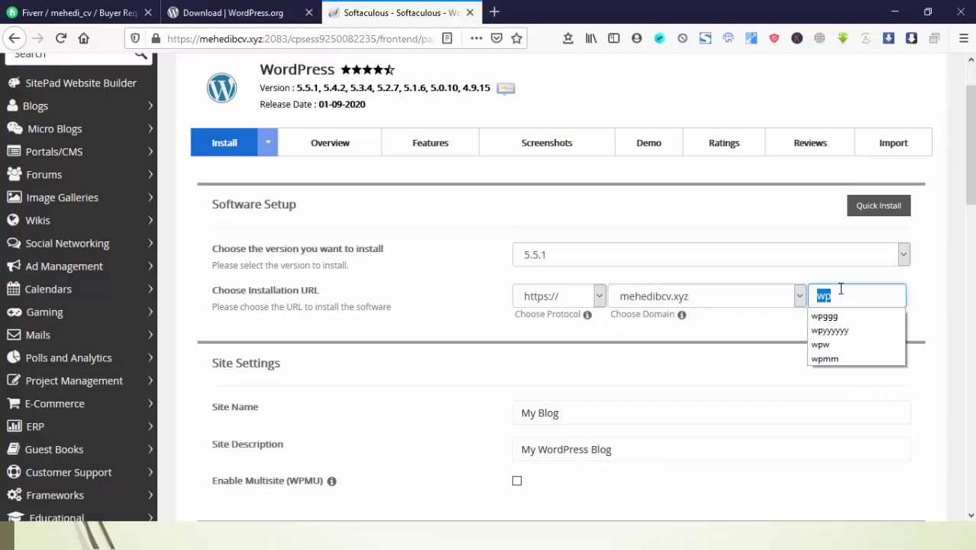
click(477, 307)
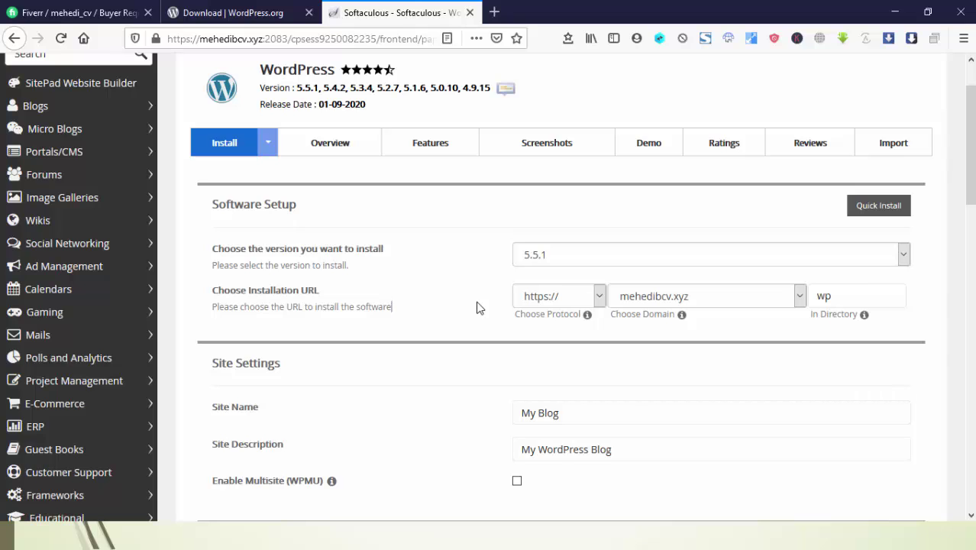
double_click(839, 290)
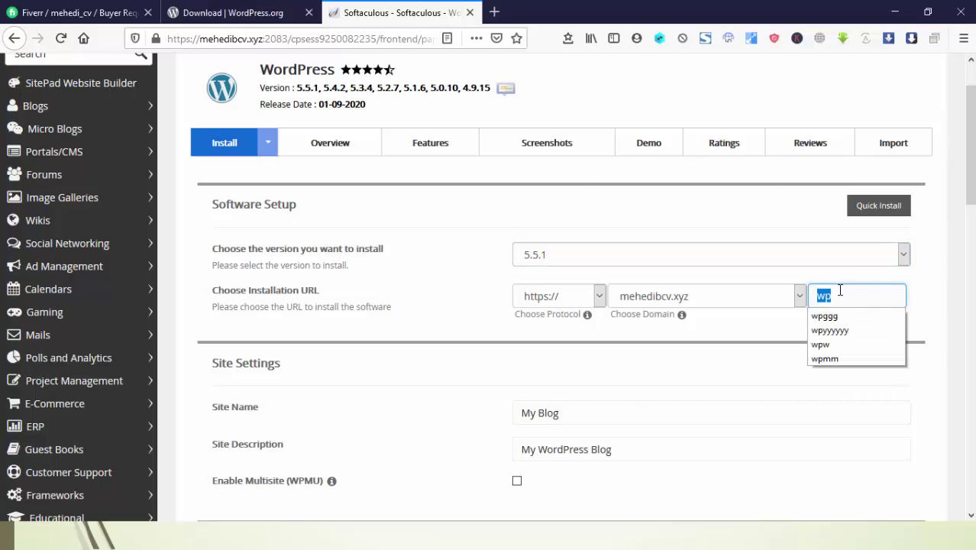
Load mehedibcv.xyz in a new tab to see its bare cgi-bin listing, then return to Softaculous
click(496, 12)
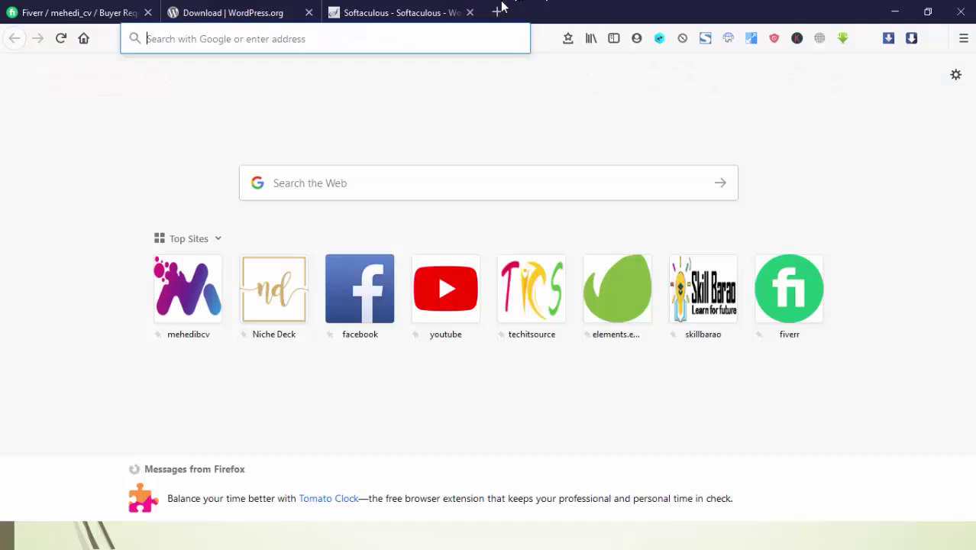
text(mehedibcv.com/)
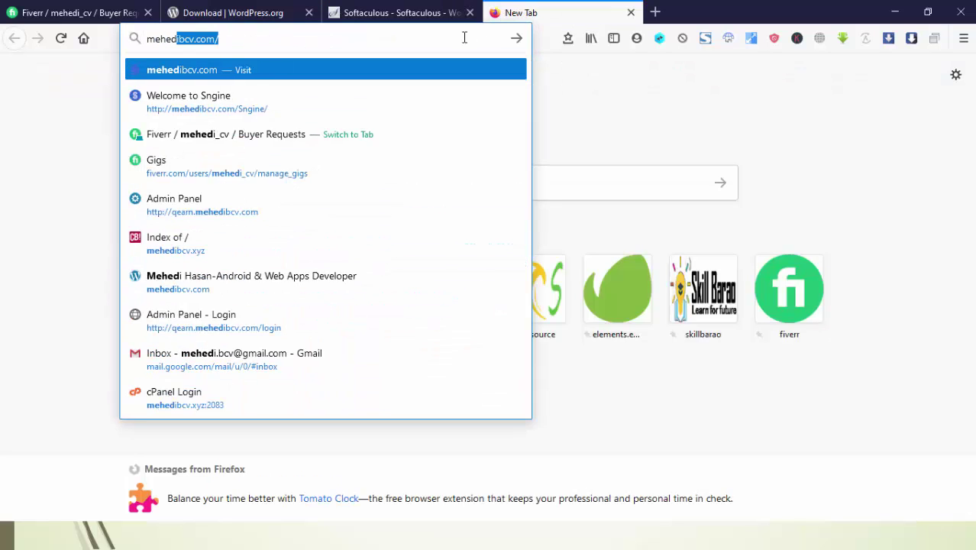
key(Right)
key(BackSpace)
key(BackSpace)
key(BackSpace)
key(BackSpace)
key(BackSpace)
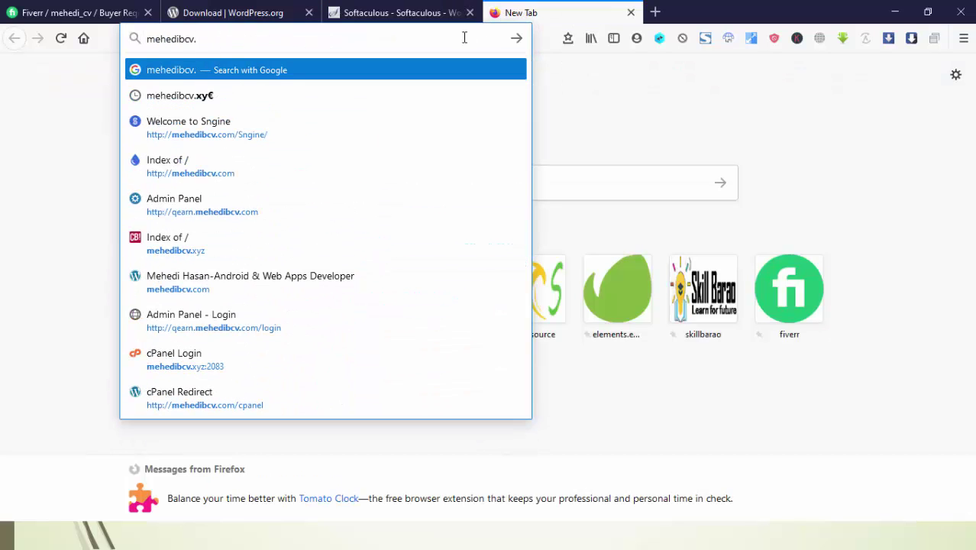
text(.xy)
key(Return)
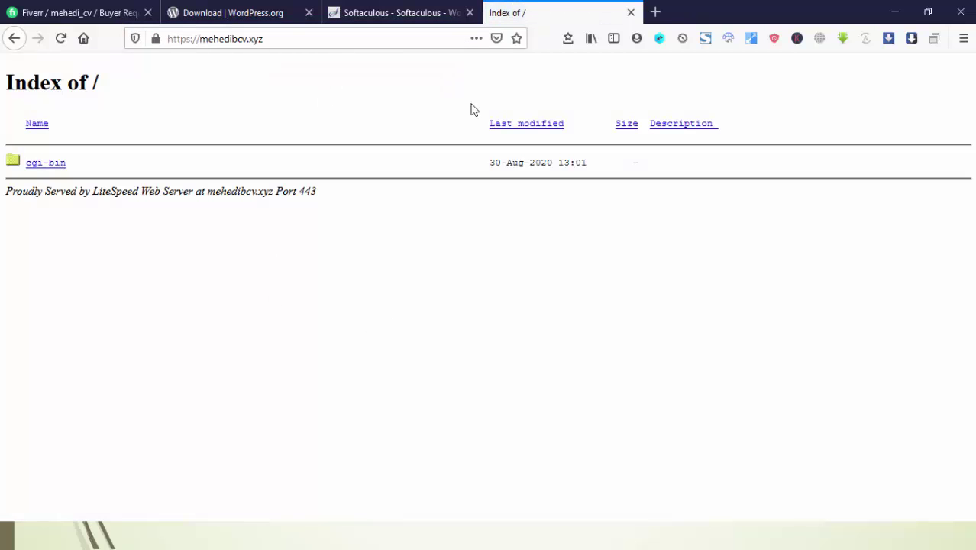
click(379, 10)
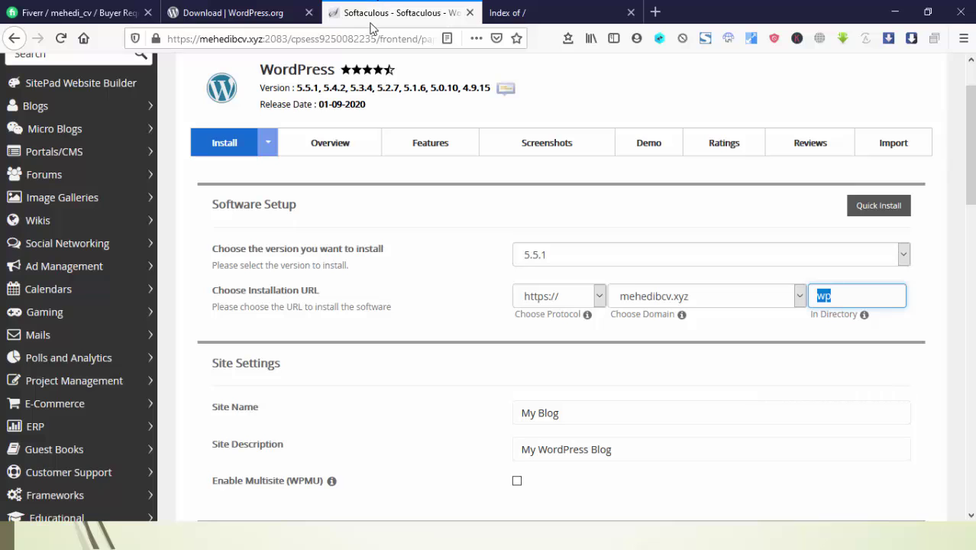
Clear the 'wp' install directory so WordPress installs at the domain root
click(404, 246)
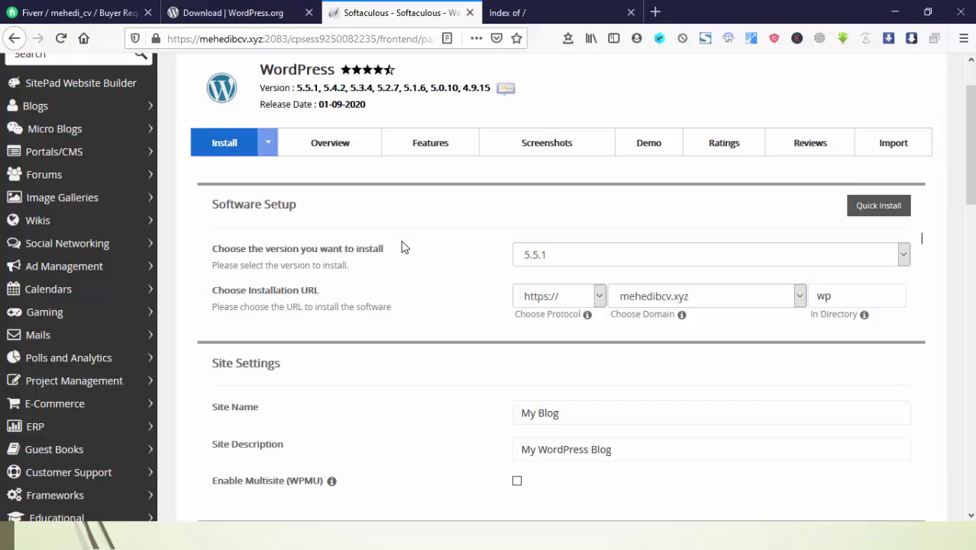
click(526, 9)
click(401, 13)
click(854, 296)
double_click(853, 296)
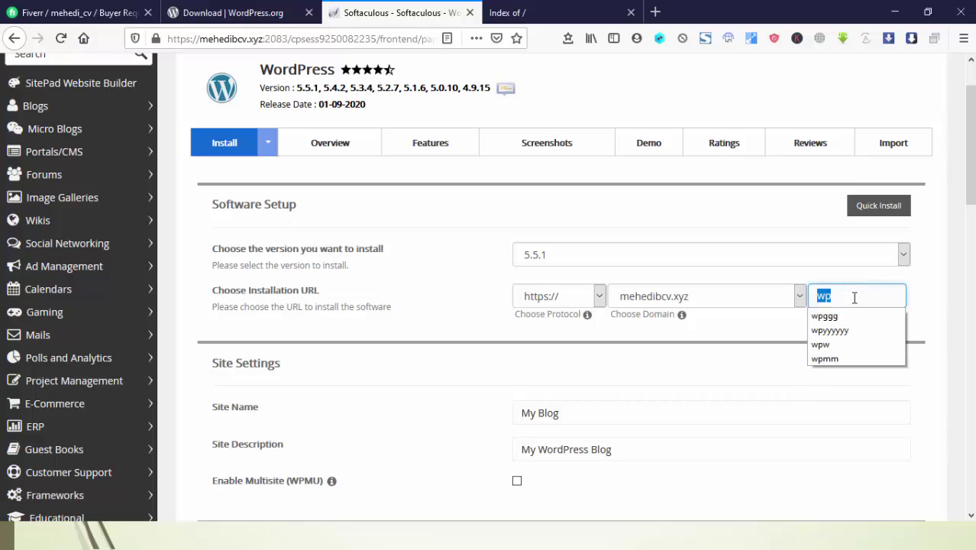
key(BackSpace)
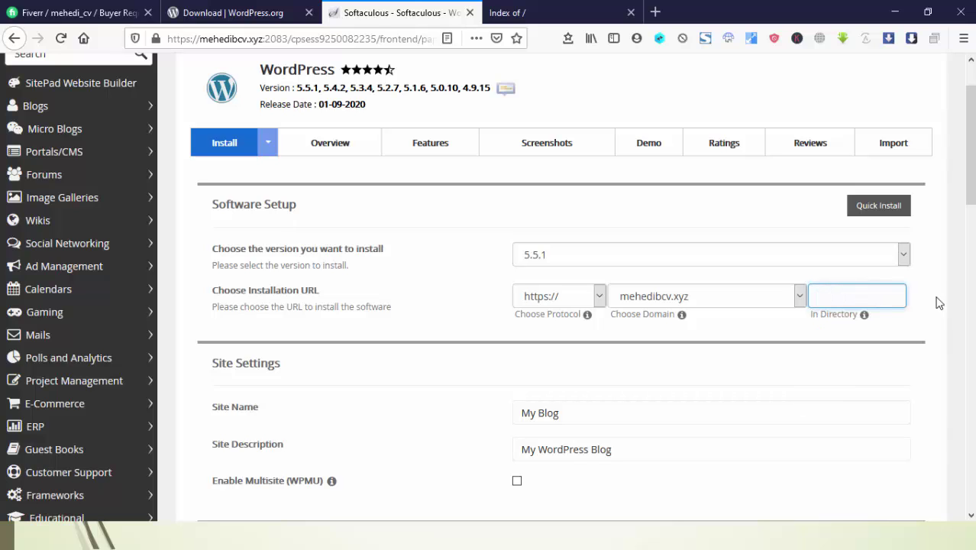
Review the 'My Blog' site name and the site description fields
scroll(915, 305, down, 3)
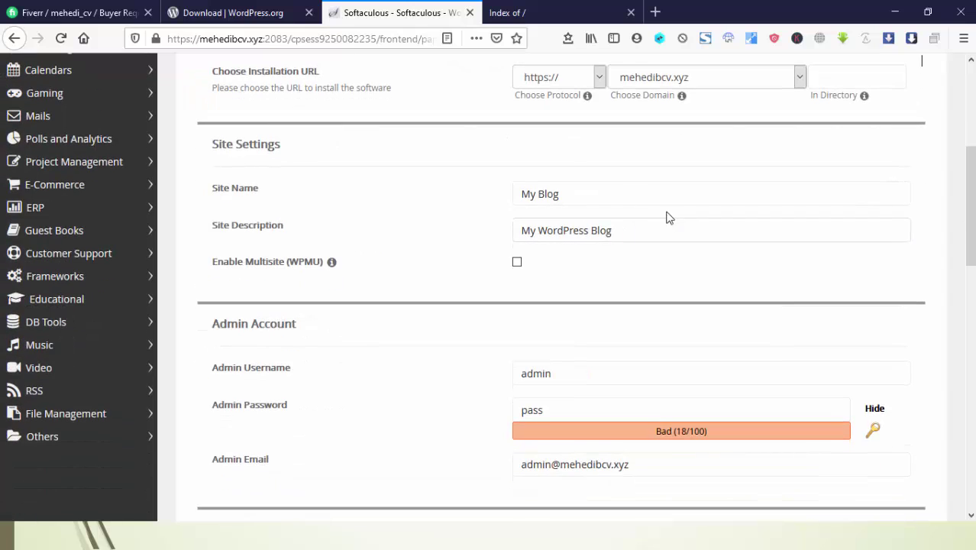
click(649, 197)
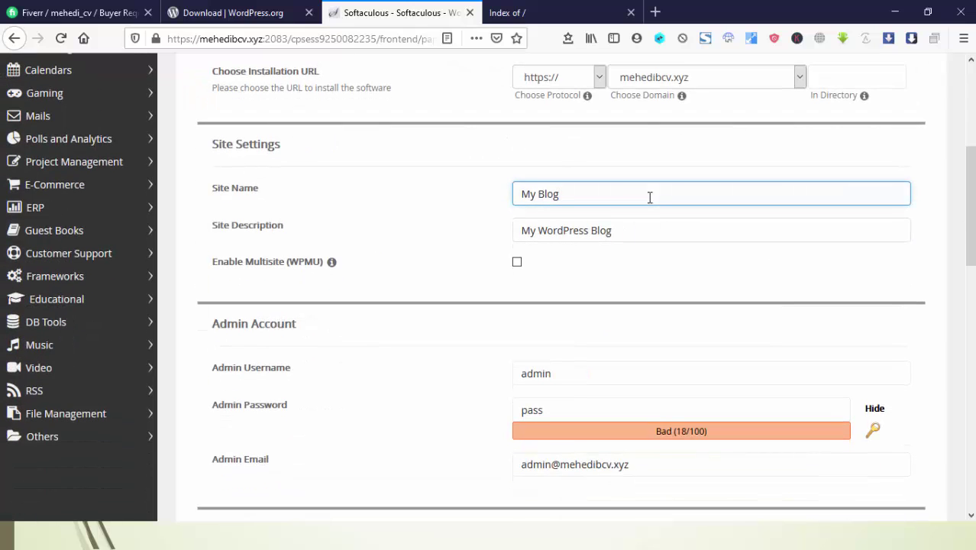
triple_click(632, 226)
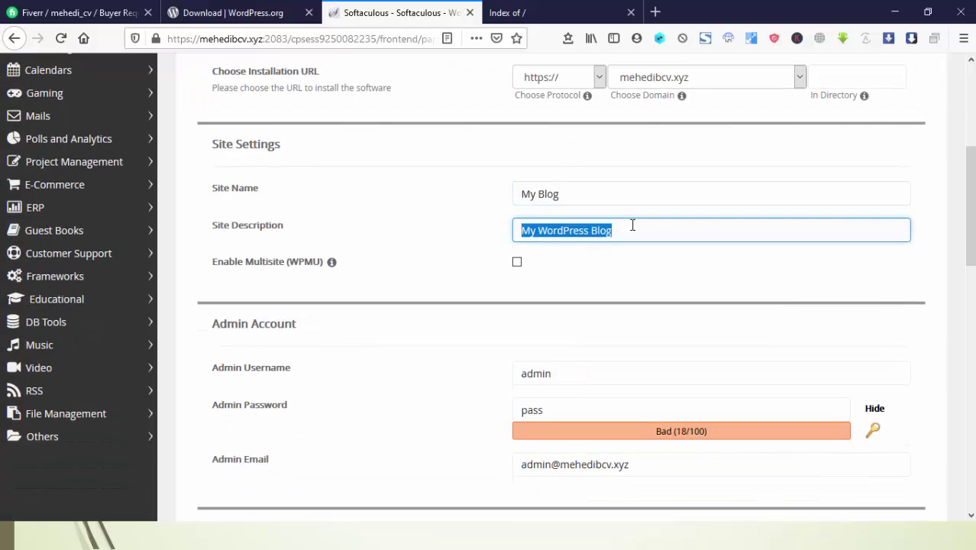
double_click(610, 193)
click(609, 193)
click(609, 193)
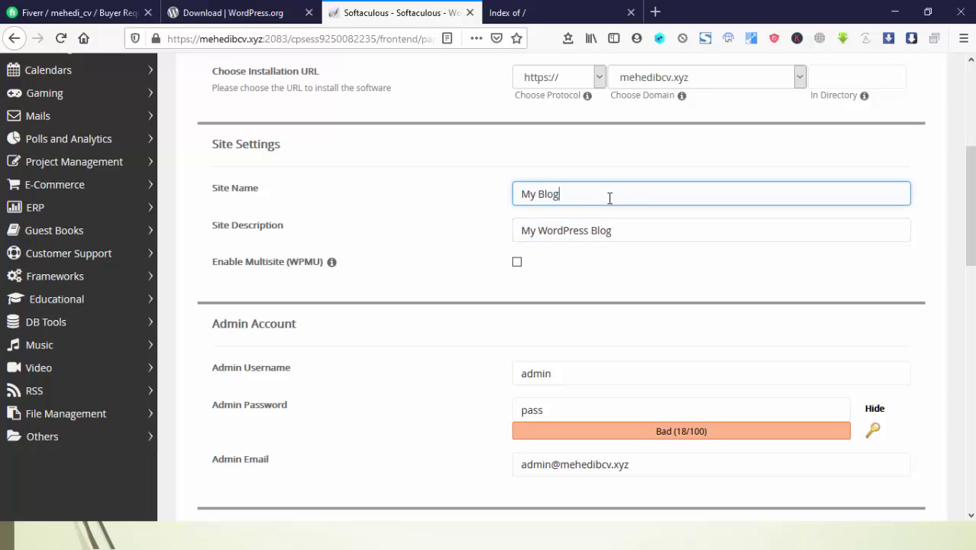
click(620, 229)
drag(620, 229, 498, 217)
drag(588, 197, 501, 195)
click(506, 194)
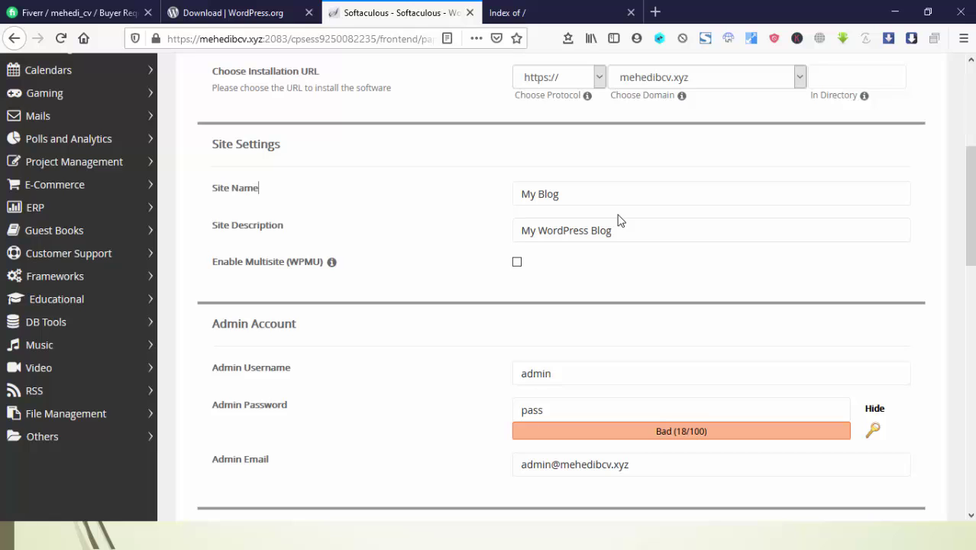
Set a new password for the admin account, rated Bad (37/100)
scroll(619, 220, down, 3)
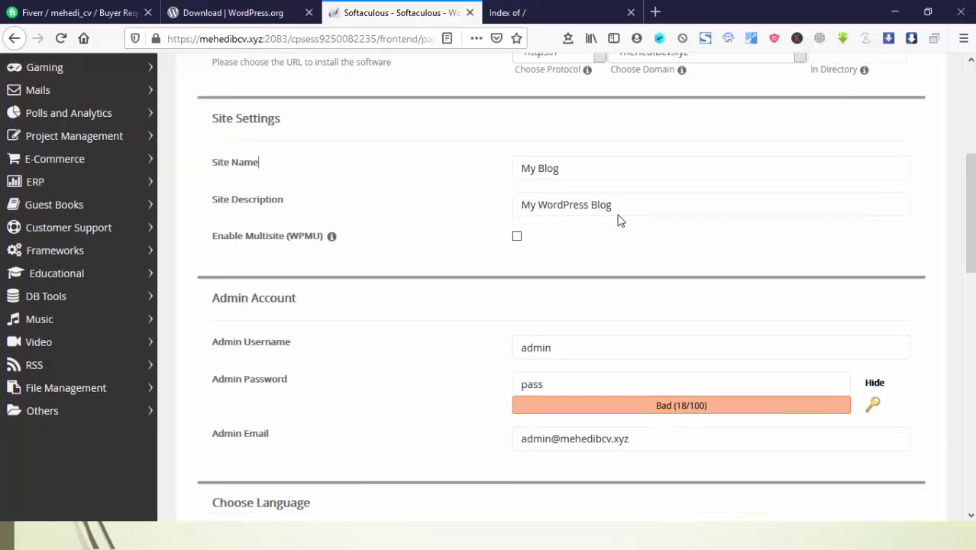
click(257, 221)
click(218, 224)
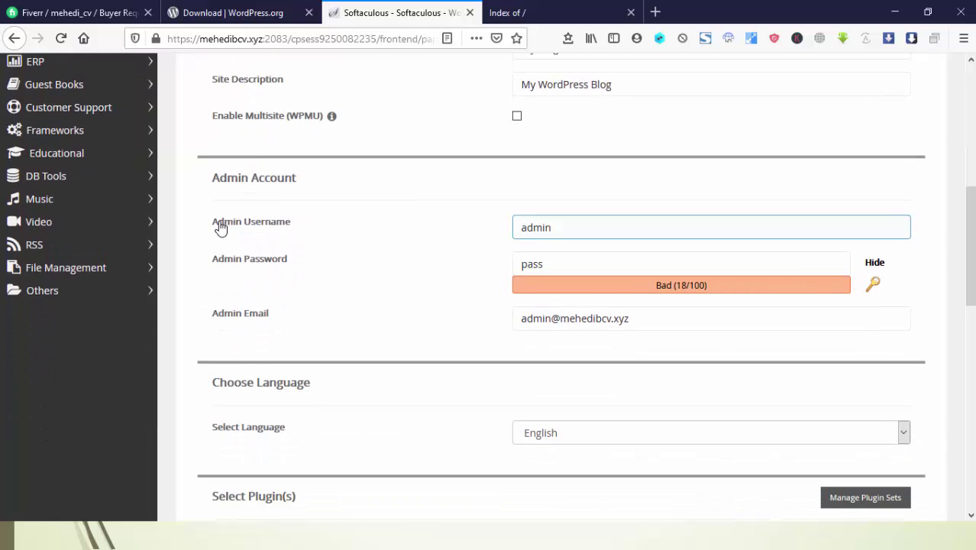
click(263, 227)
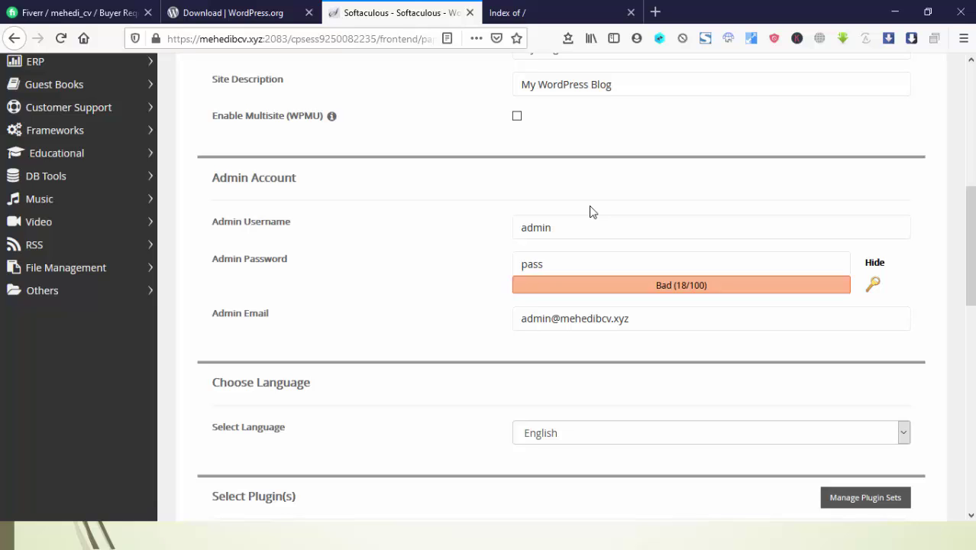
click(564, 220)
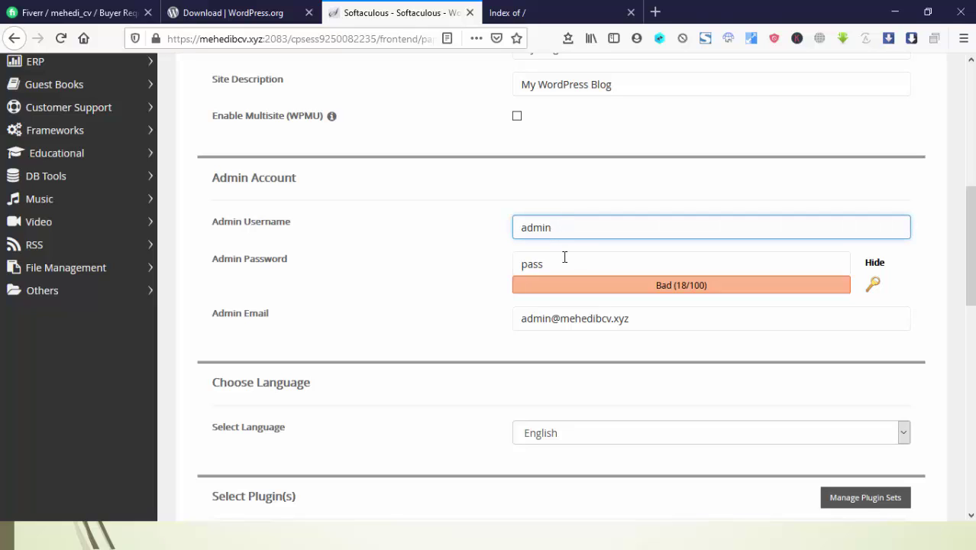
click(564, 259)
click(573, 229)
click(570, 256)
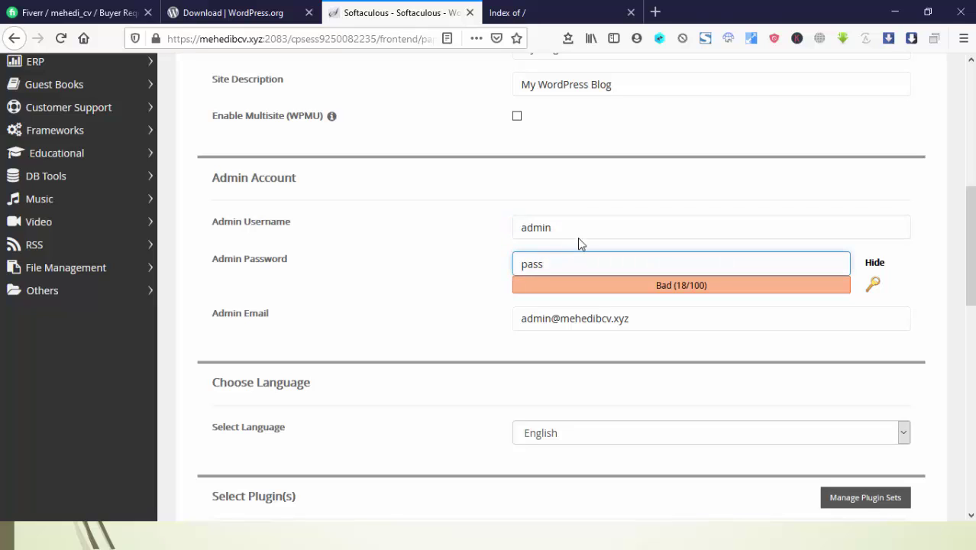
click(580, 230)
click(569, 258)
click(525, 224)
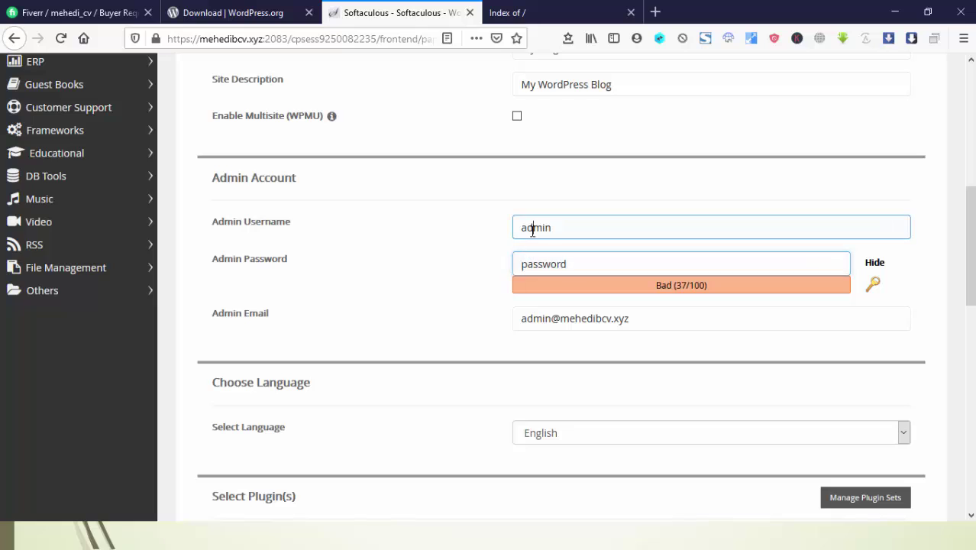
click(525, 225)
click(371, 266)
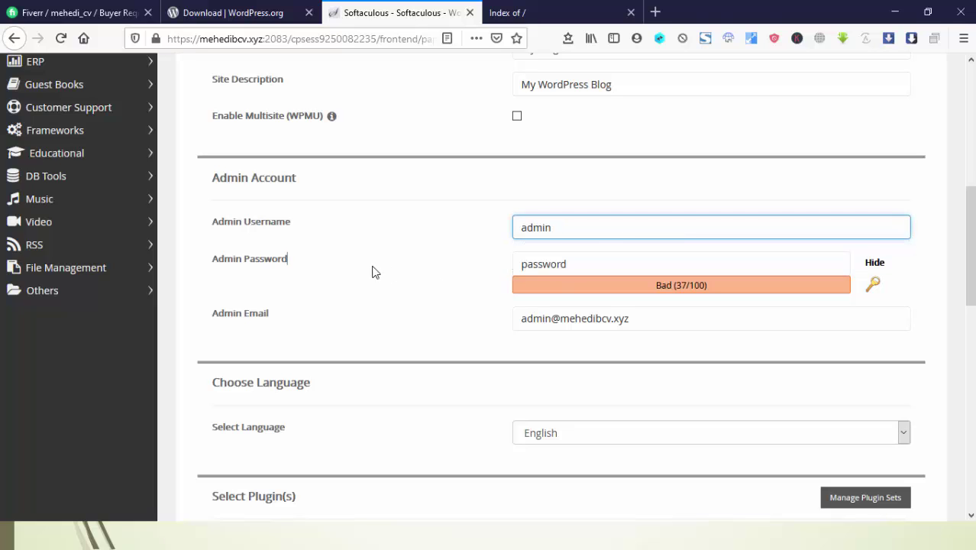
double_click(566, 264)
click(446, 240)
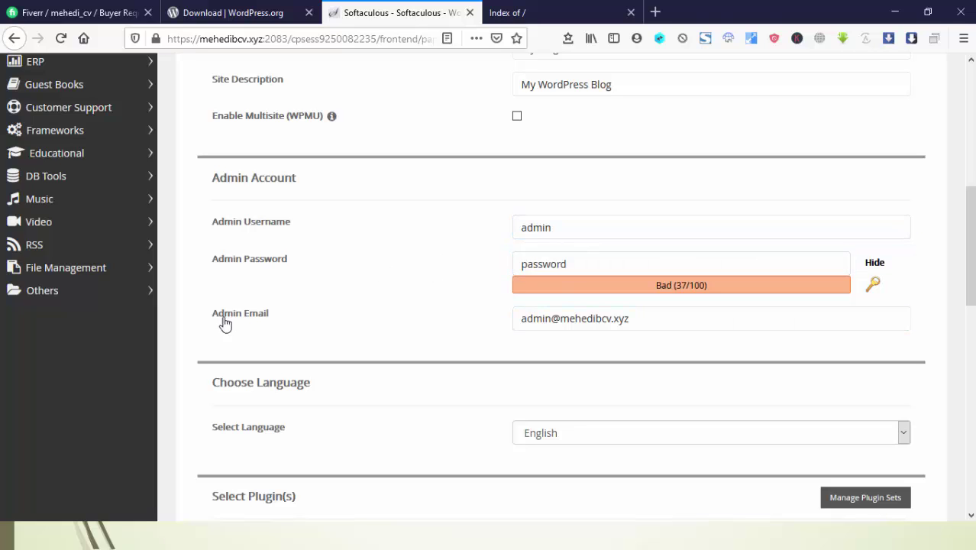
Check the admin e-mail address field
click(665, 327)
triple_click(665, 327)
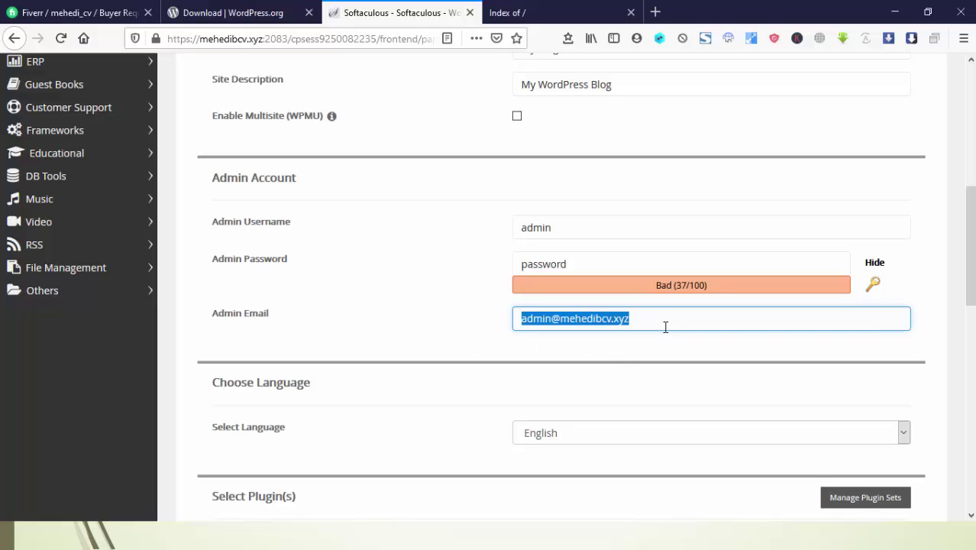
click(497, 325)
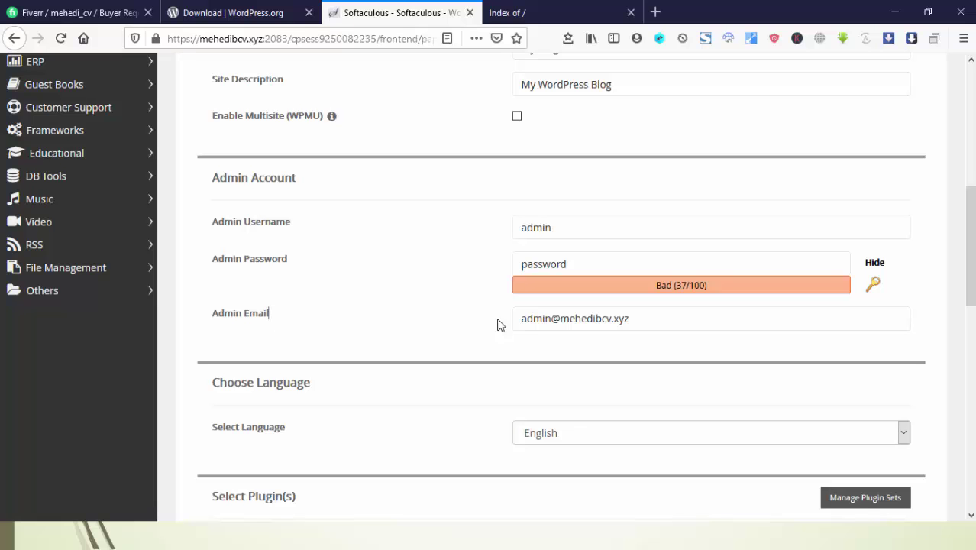
Expand Advanced Options and select the default database name wp466
scroll(497, 325, down, 5)
scroll(527, 355, down, 6)
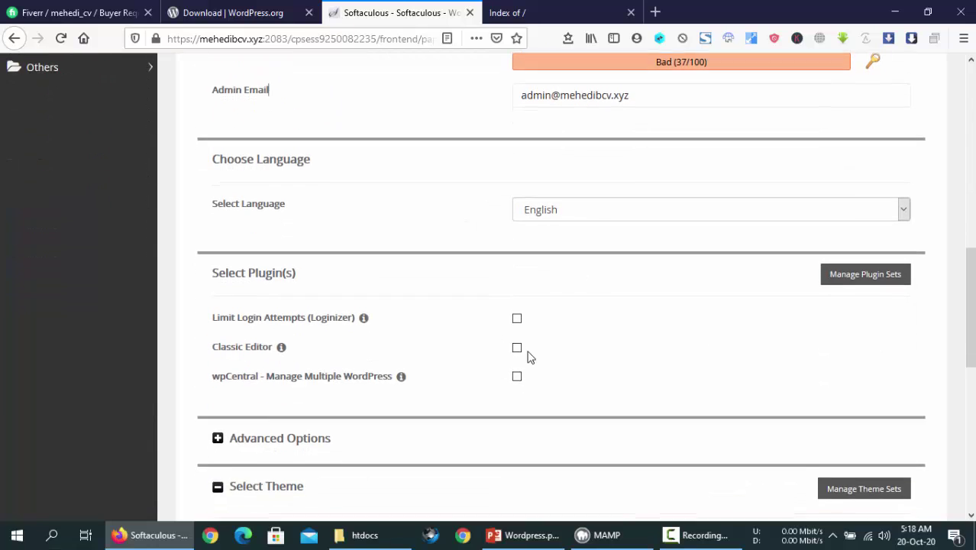
scroll(375, 203, up, 2)
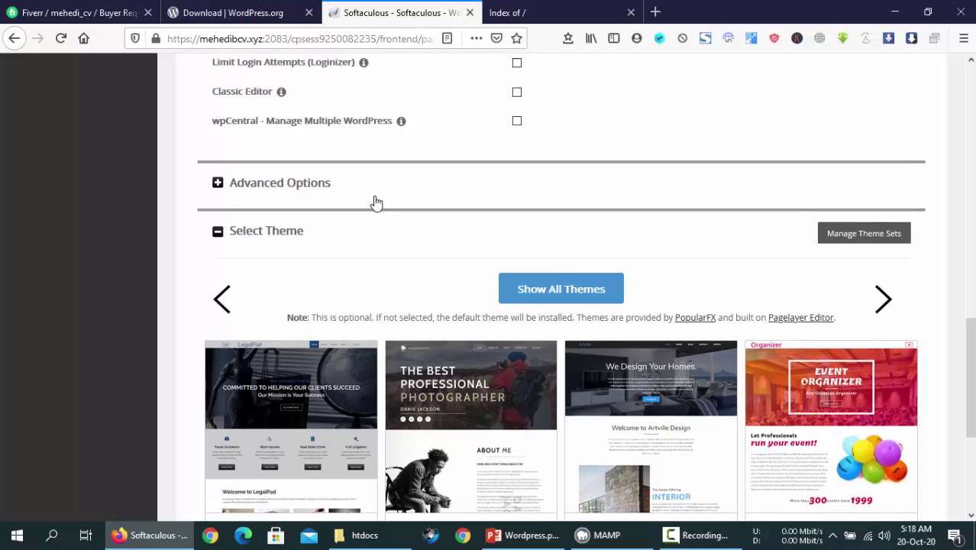
click(290, 297)
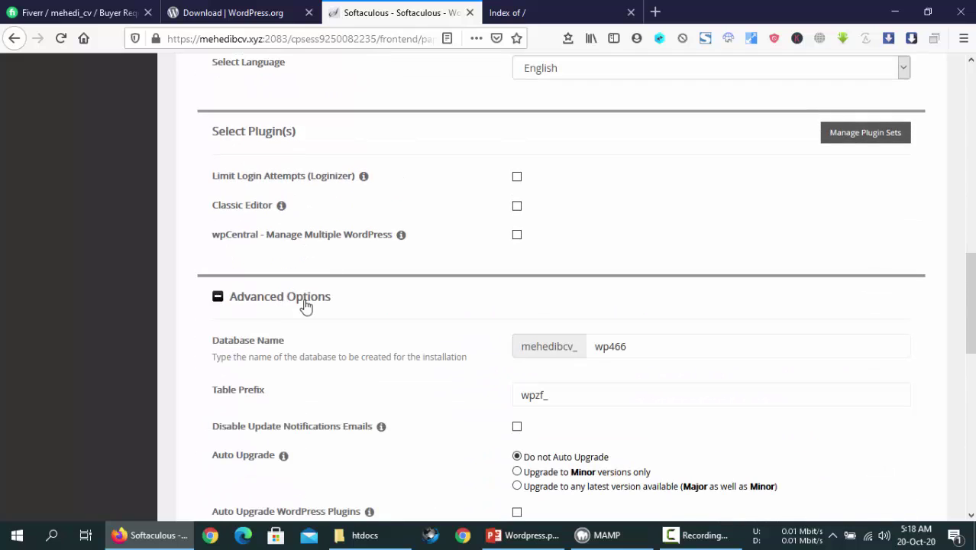
click(664, 346)
double_click(664, 346)
scroll(686, 342, down, 1)
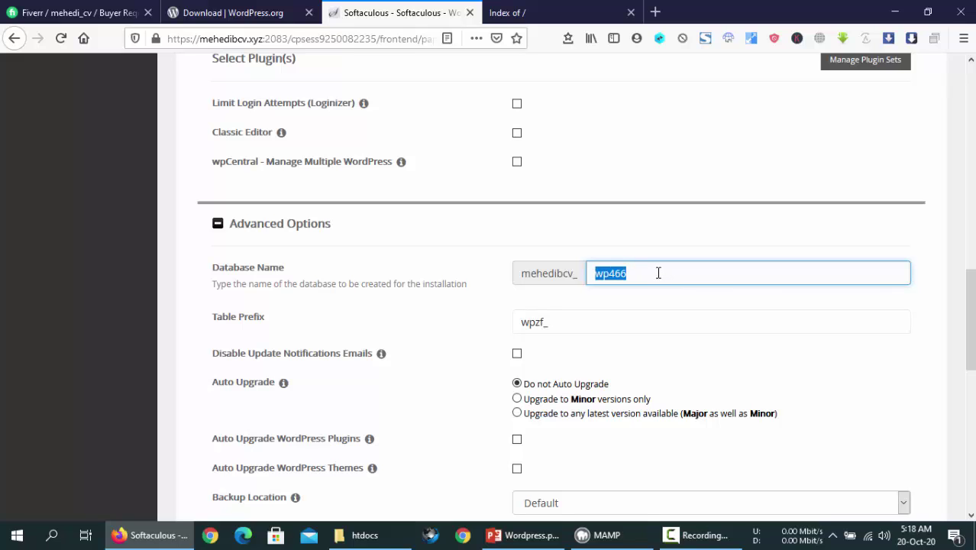
click(658, 273)
double_click(658, 272)
scroll(658, 275, down, 4)
scroll(562, 276, up, 2)
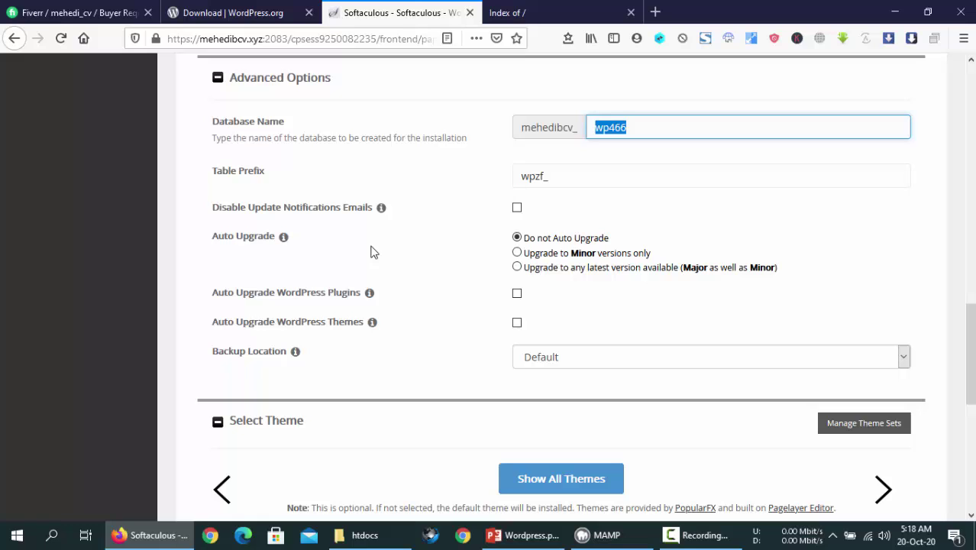
click(921, 216)
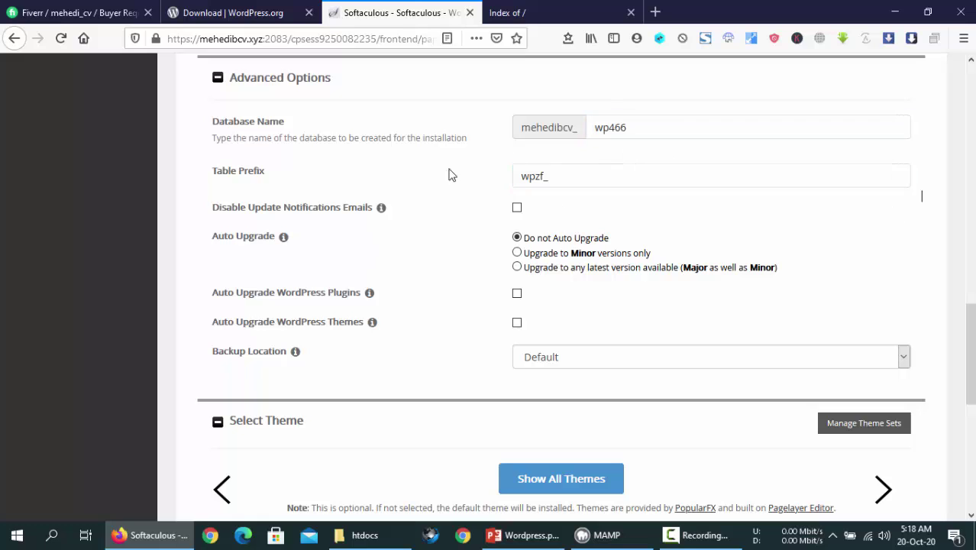
scroll(638, 231, down, 2)
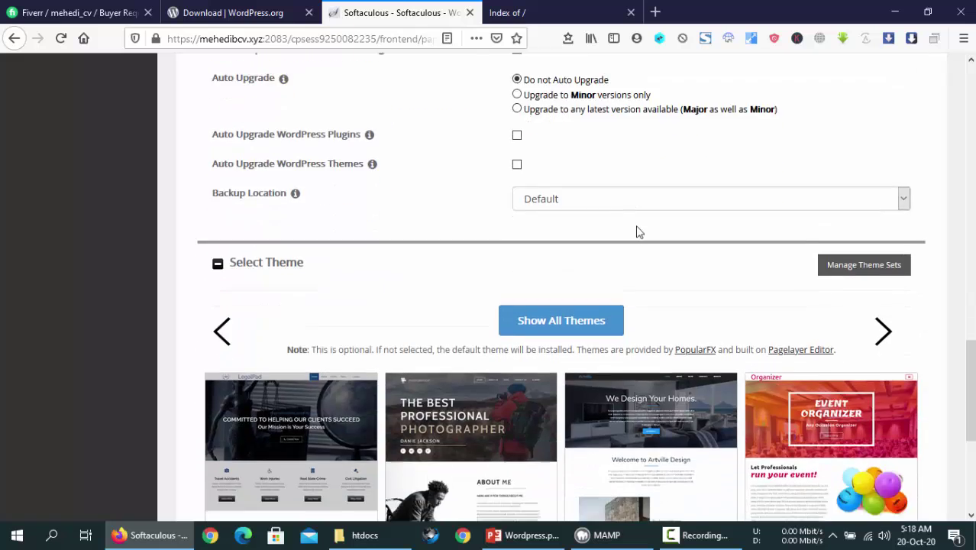
scroll(638, 231, up, 2)
Copy the database name wp466 to the clipboard
double_click(659, 125)
click(659, 125)
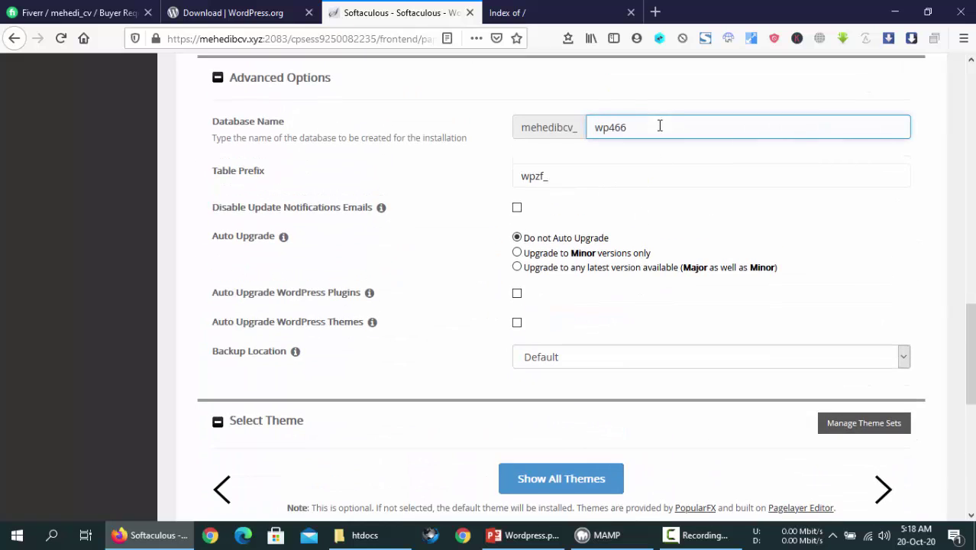
scroll(660, 125, up, 2)
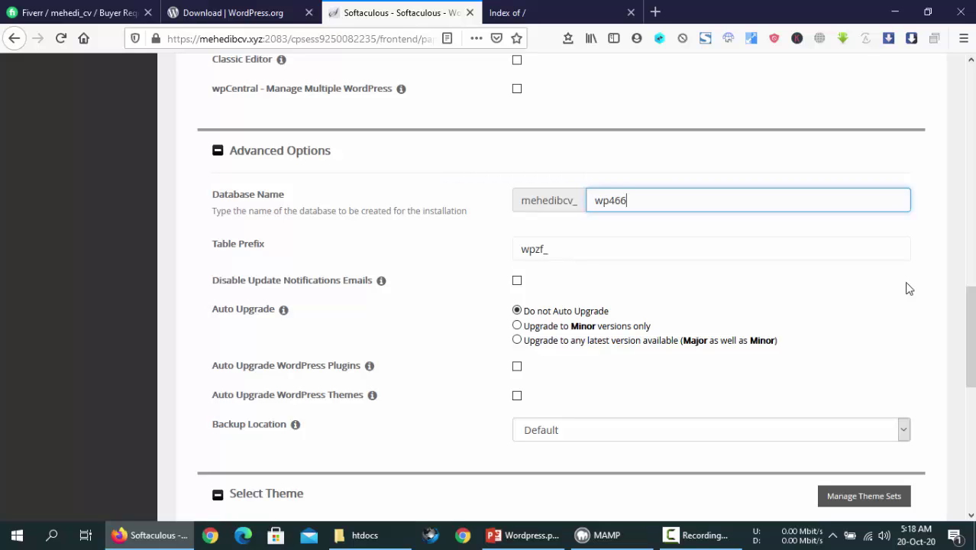
scroll(843, 279, up, 2)
double_click(657, 268)
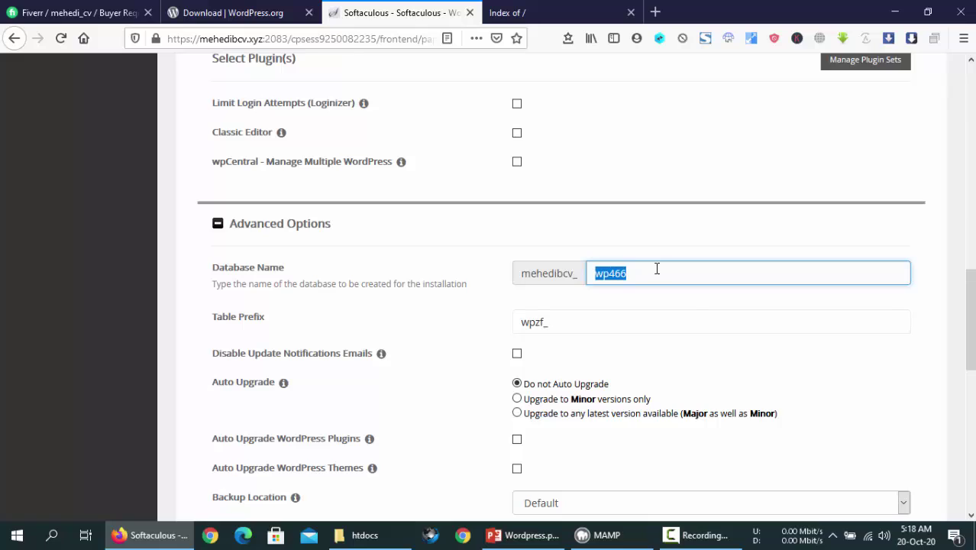
right_click(656, 268)
click(688, 301)
click(820, 307)
click(610, 273)
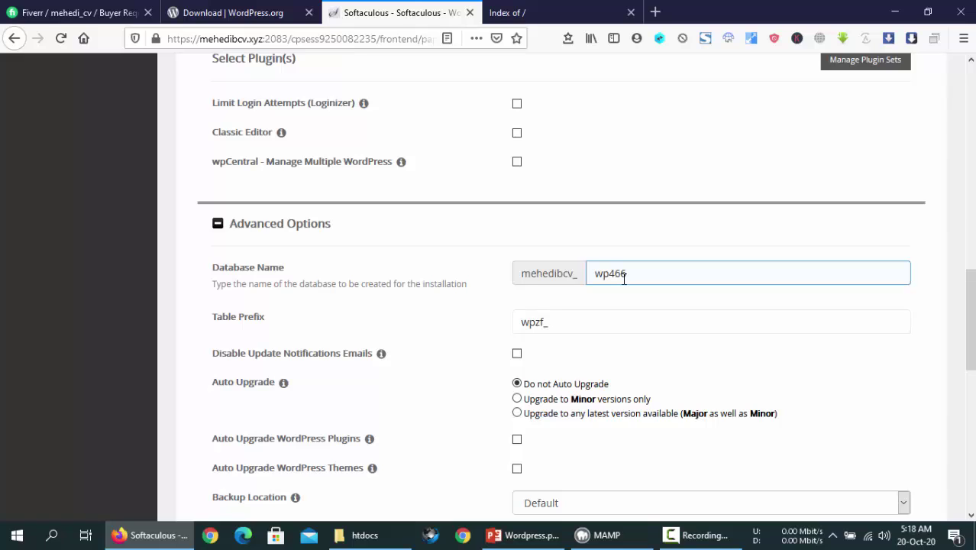
click(624, 253)
click(631, 276)
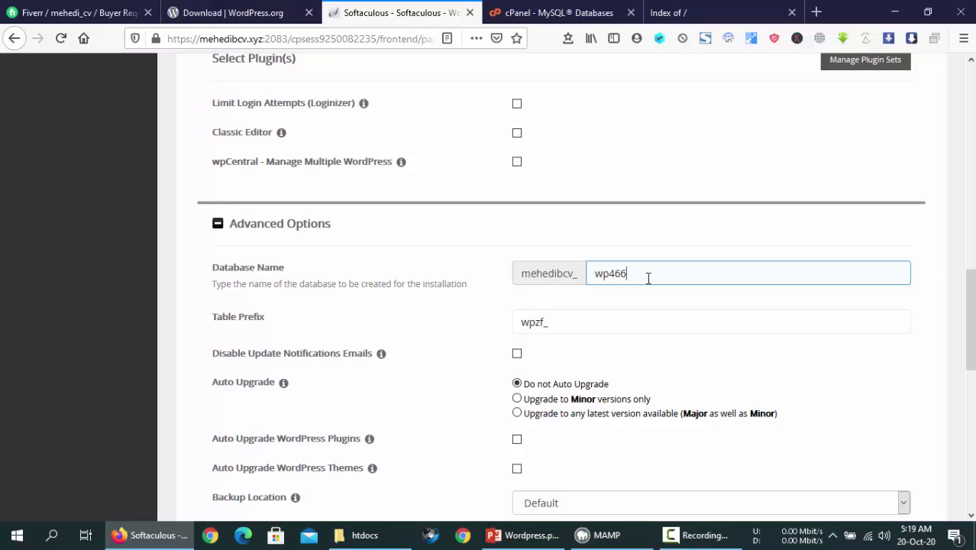
double_click(649, 274)
right_click(649, 275)
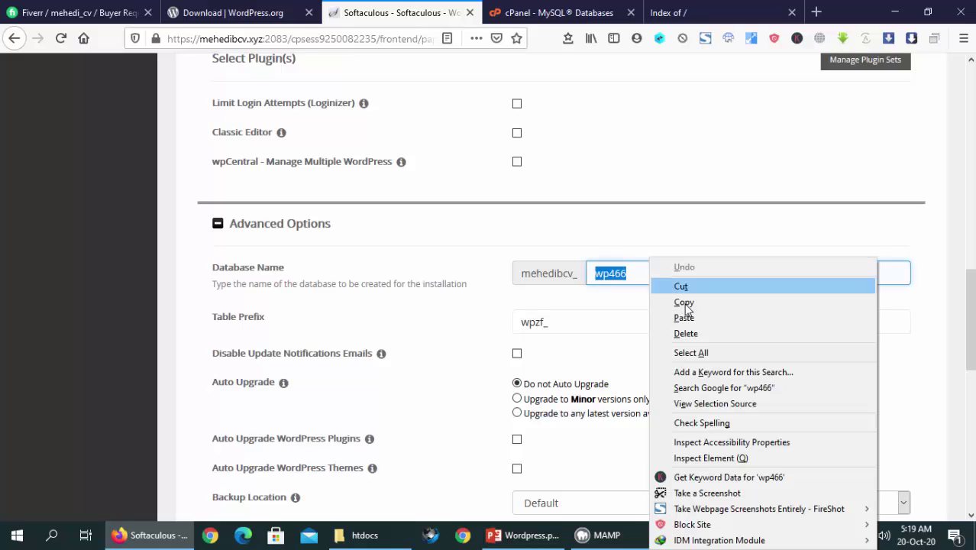
click(686, 302)
click(579, 325)
Open cPanel in a new tab and go to its MySQL Databases page
scroll(579, 325, up, 15)
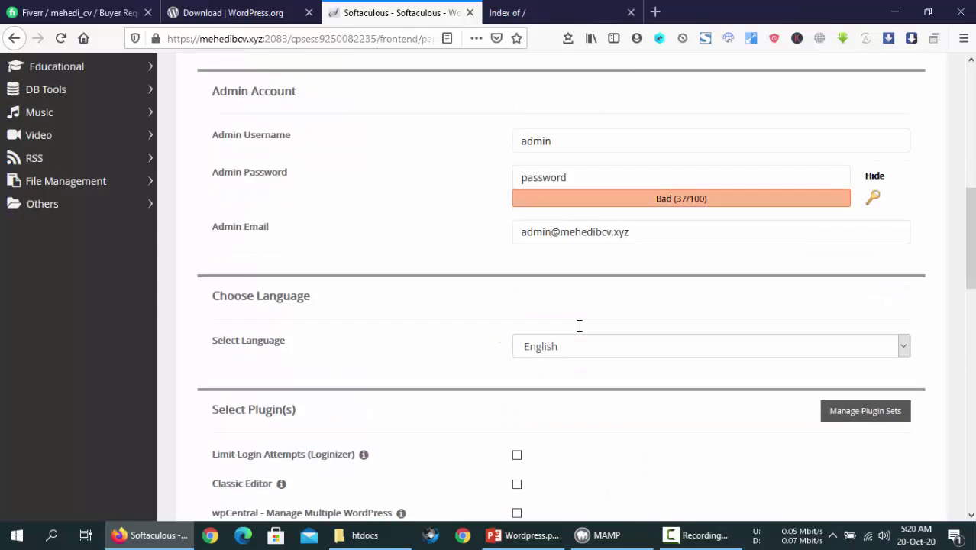
right_click(724, 84)
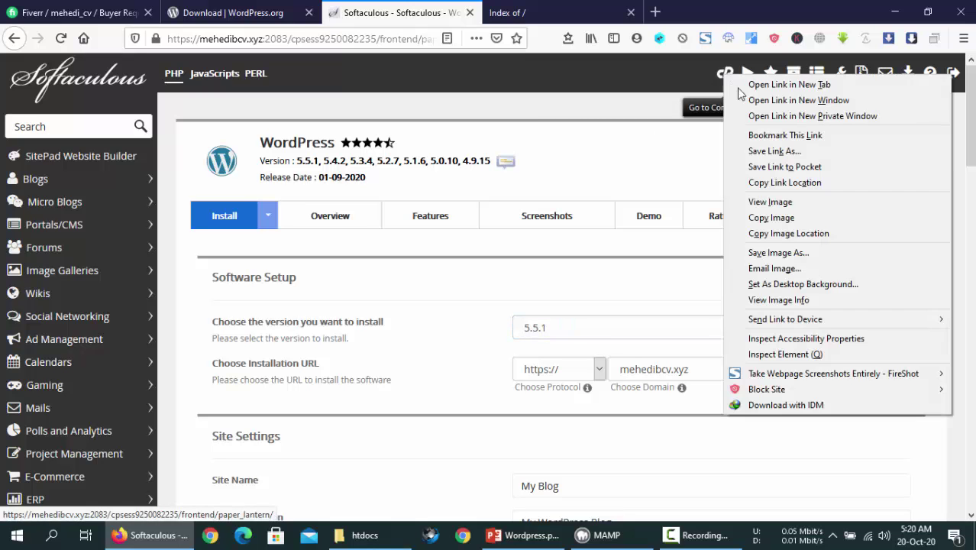
click(756, 83)
scroll(680, 122, down, 5)
scroll(665, 215, down, 6)
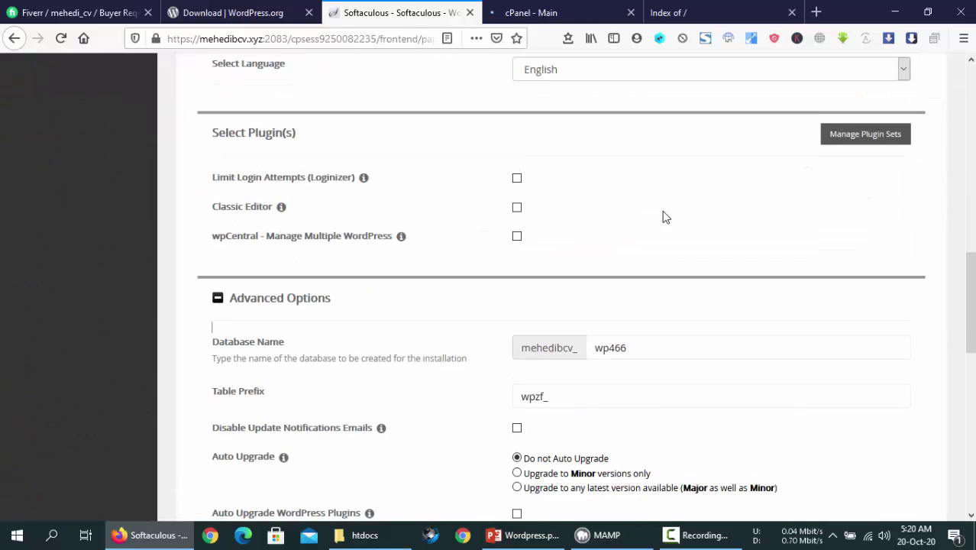
click(525, 8)
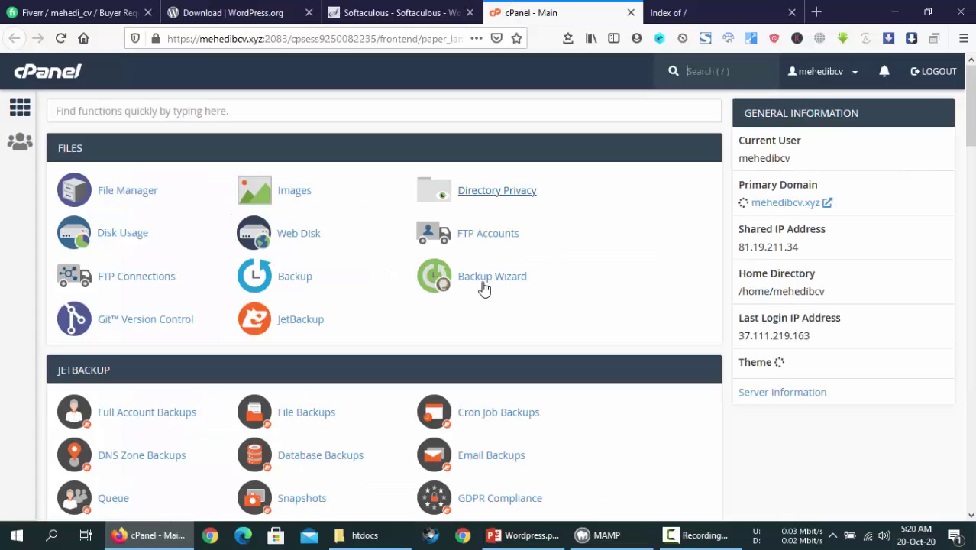
scroll(480, 288, down, 4)
click(324, 342)
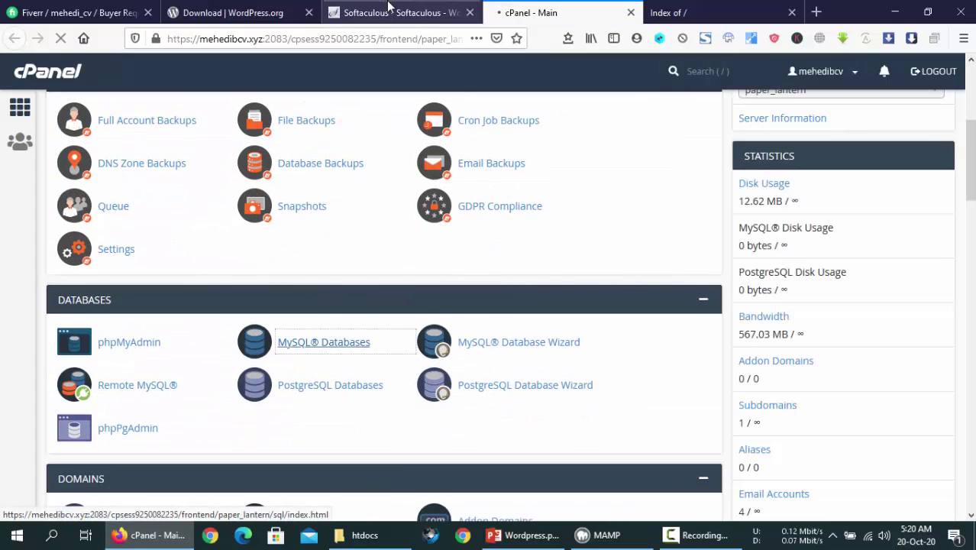
Confirm MySQL Databases lists no databases or users yet, against the install form's Database Name
key(ctrl+Page_Up)
drag(298, 195, 213, 194)
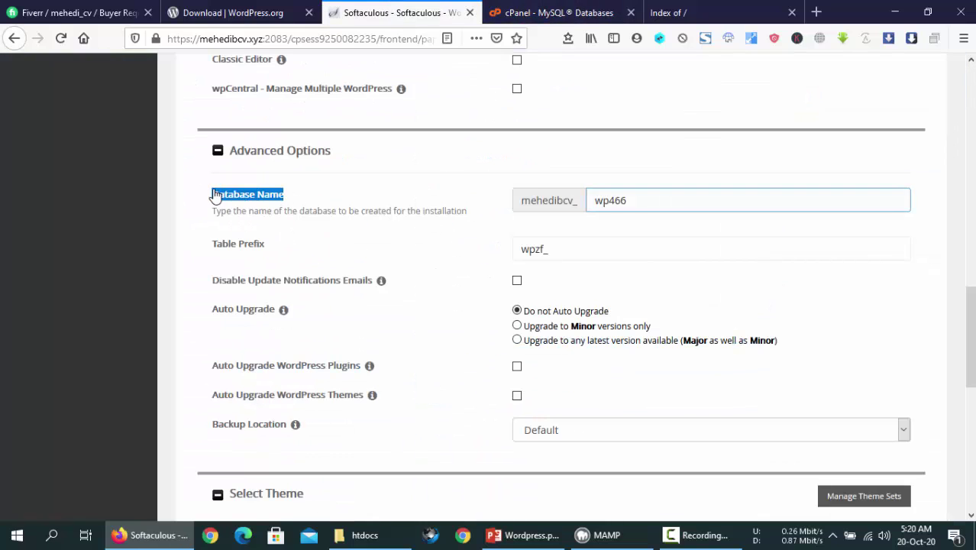
key(ctrl+Page_Down)
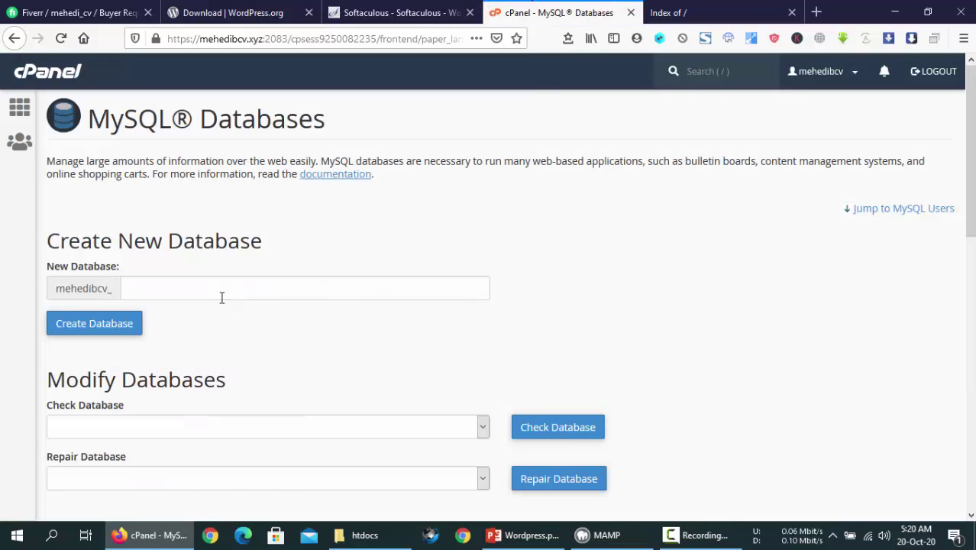
scroll(222, 297, down, 10)
double_click(243, 442)
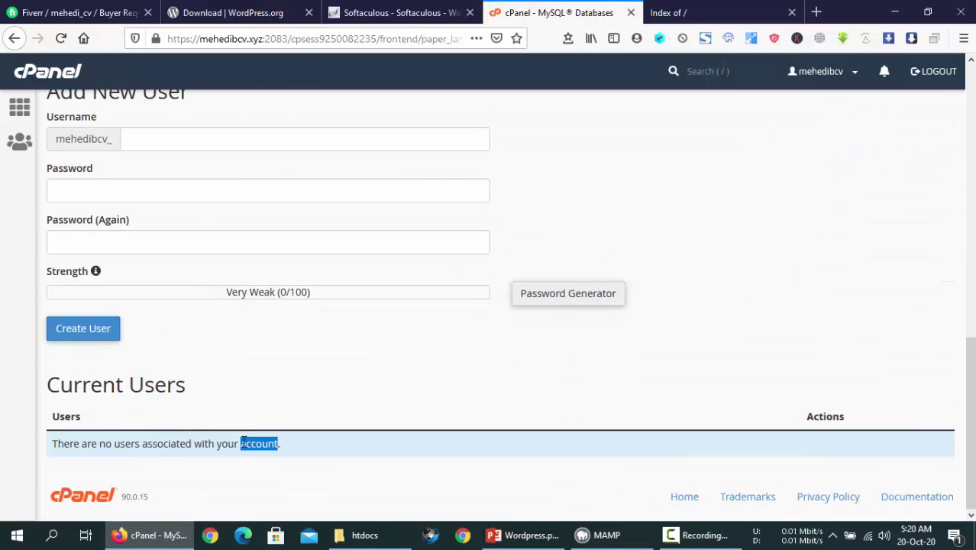
scroll(357, 403, up, 8)
scroll(359, 379, down, 3)
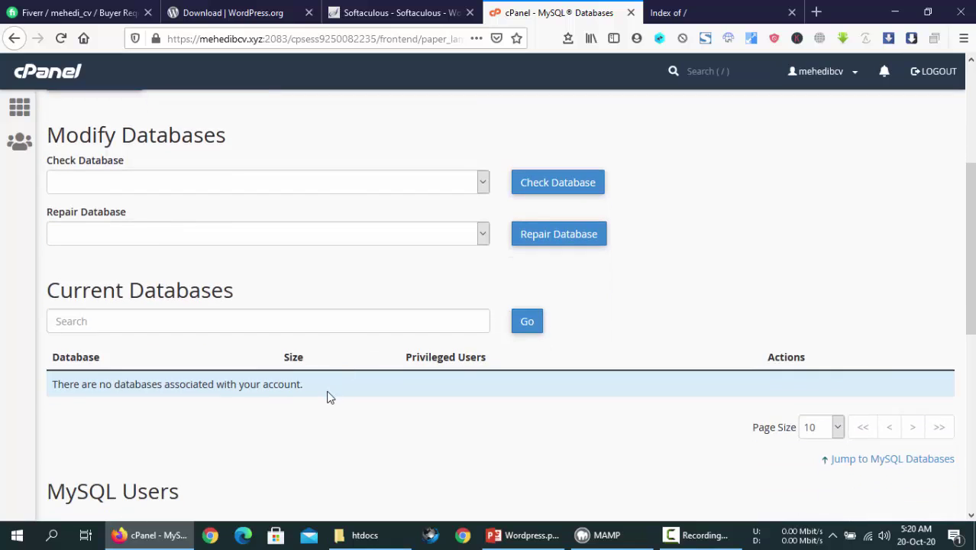
triple_click(328, 396)
scroll(340, 391, down, 5)
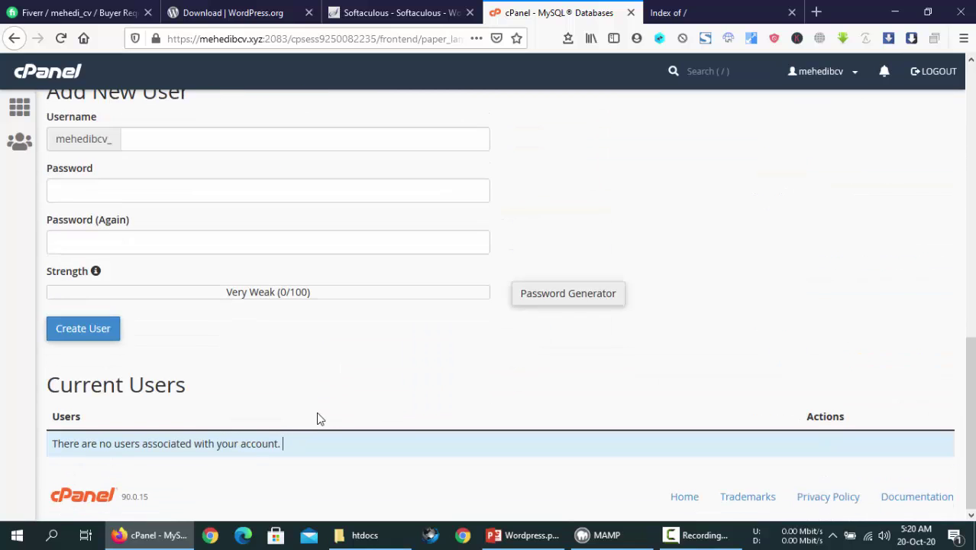
scroll(316, 416, up, 8)
Replace the database name wp466 with 'eehedi'
click(417, 6)
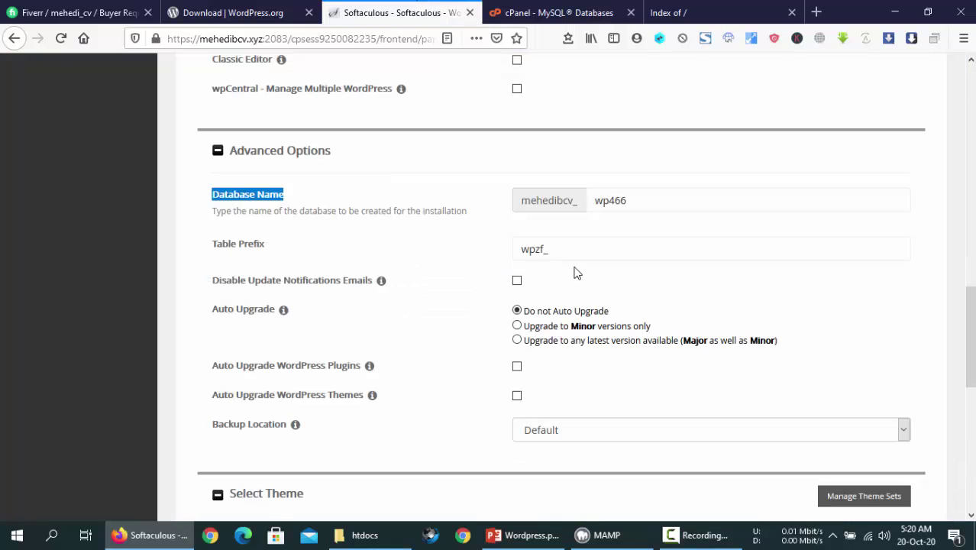
double_click(612, 199)
click(642, 199)
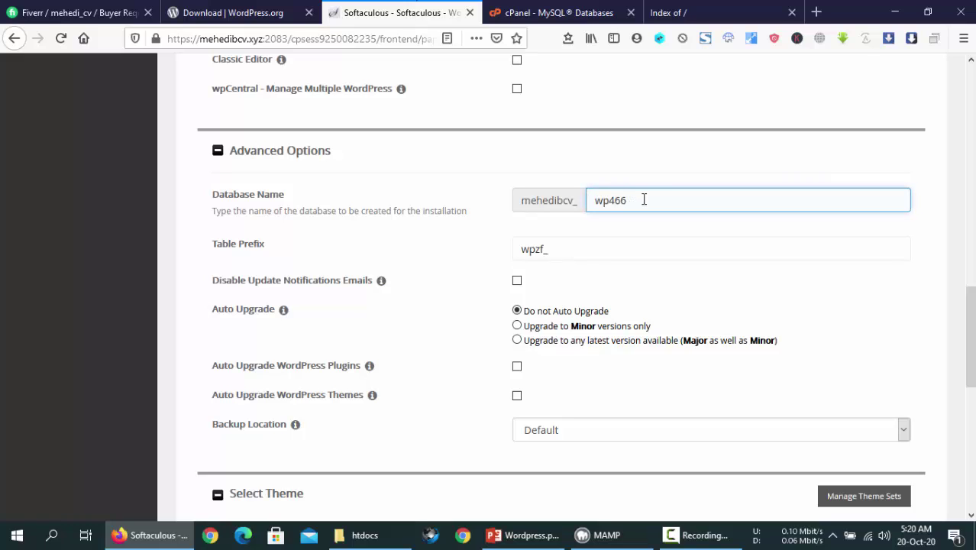
double_click(642, 201)
text(eehedi)
Preview the LegalPad theme, then select Photoshoot as the WordPress theme
scroll(664, 229, down, 8)
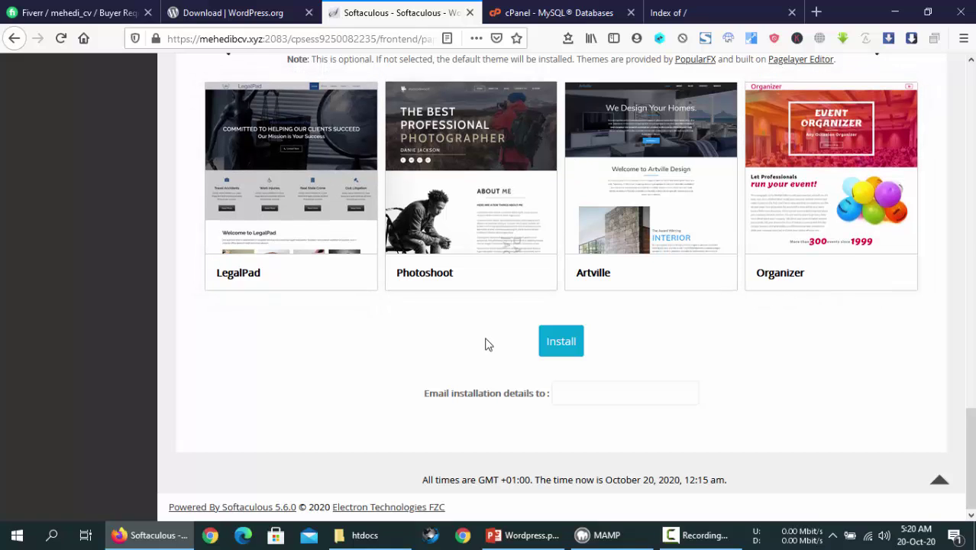
click(326, 164)
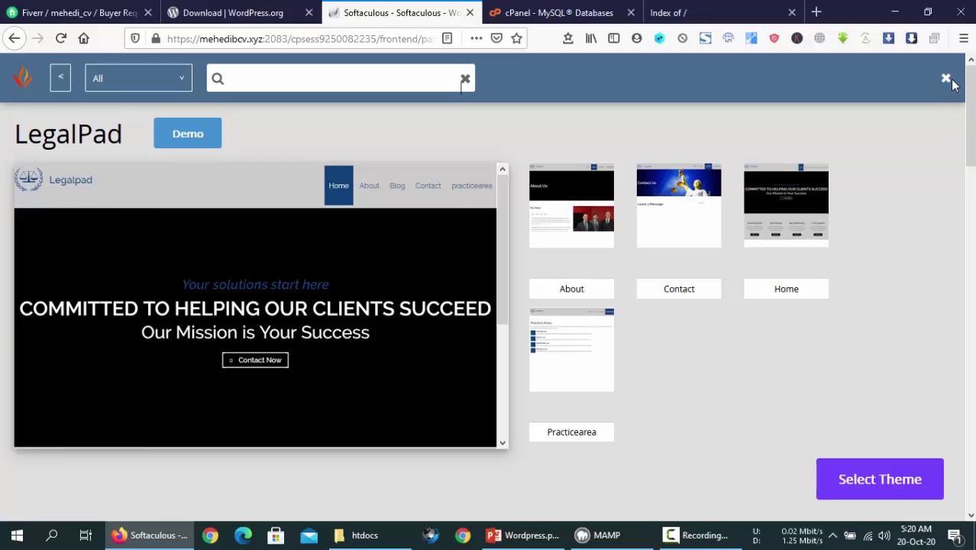
click(945, 78)
click(333, 283)
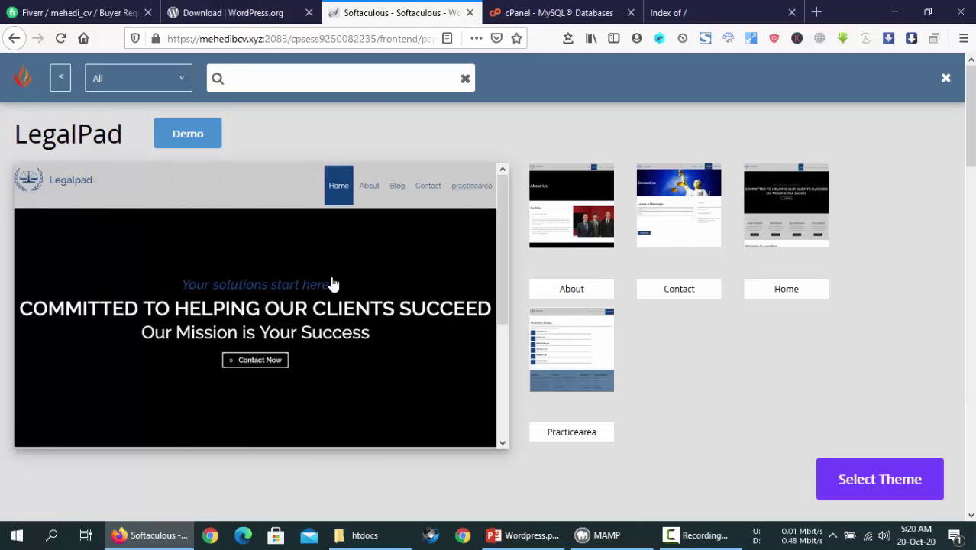
scroll(322, 242, down, 3)
scroll(322, 242, up, 3)
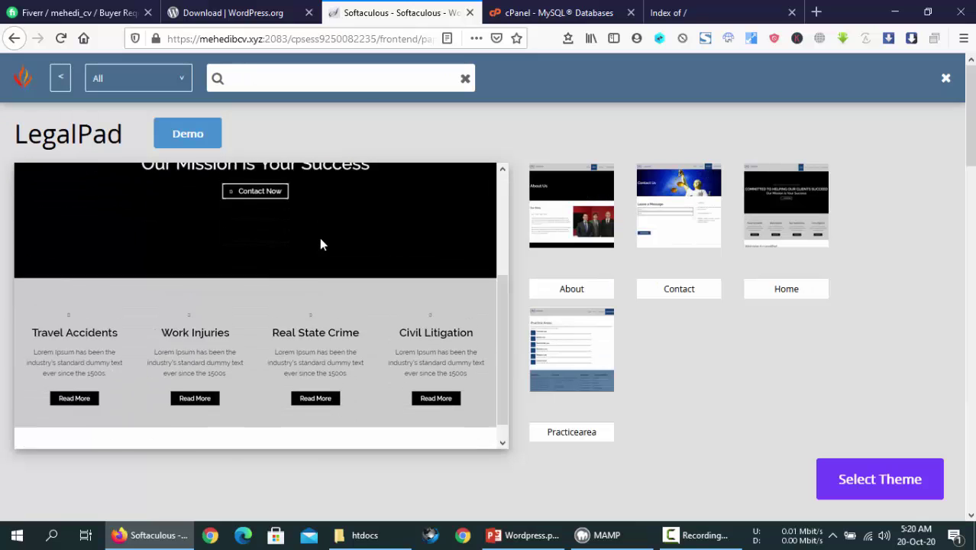
click(947, 81)
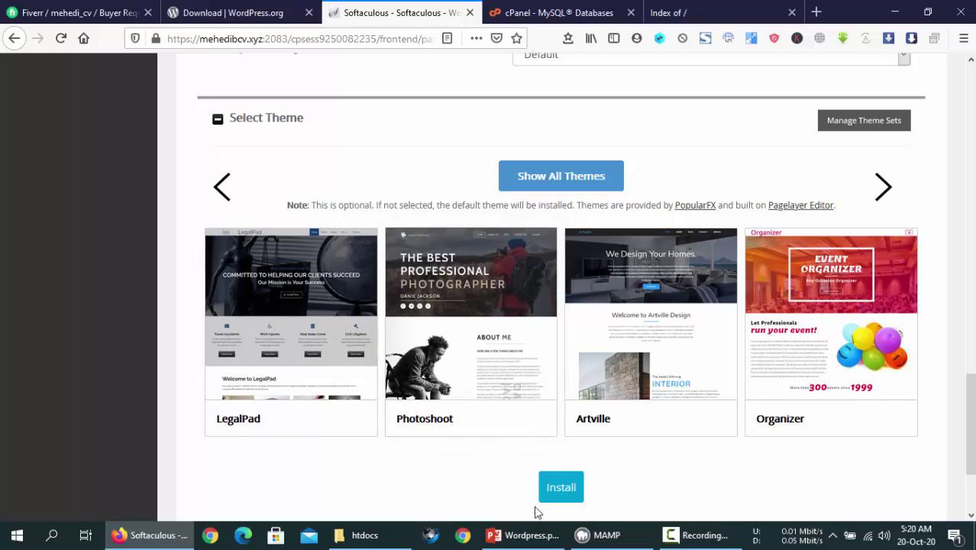
click(429, 331)
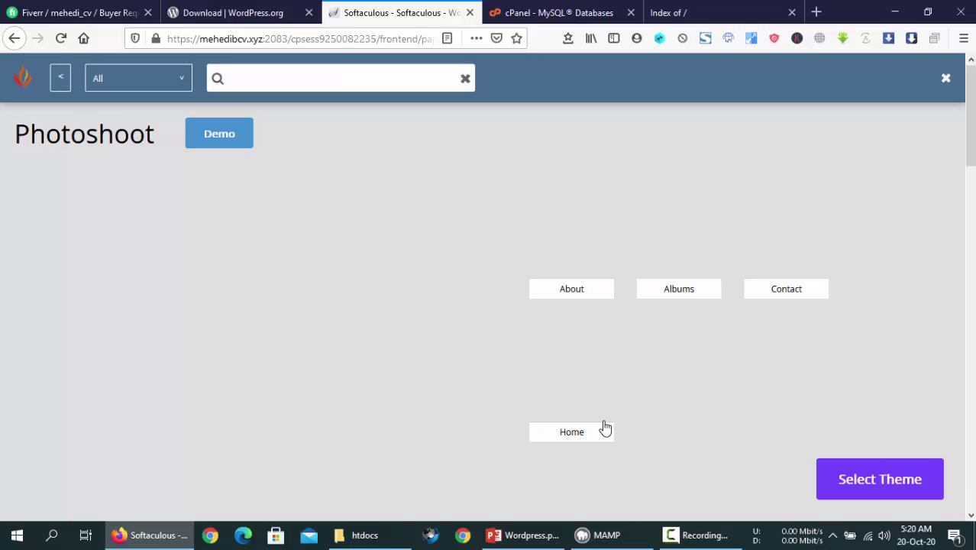
click(915, 479)
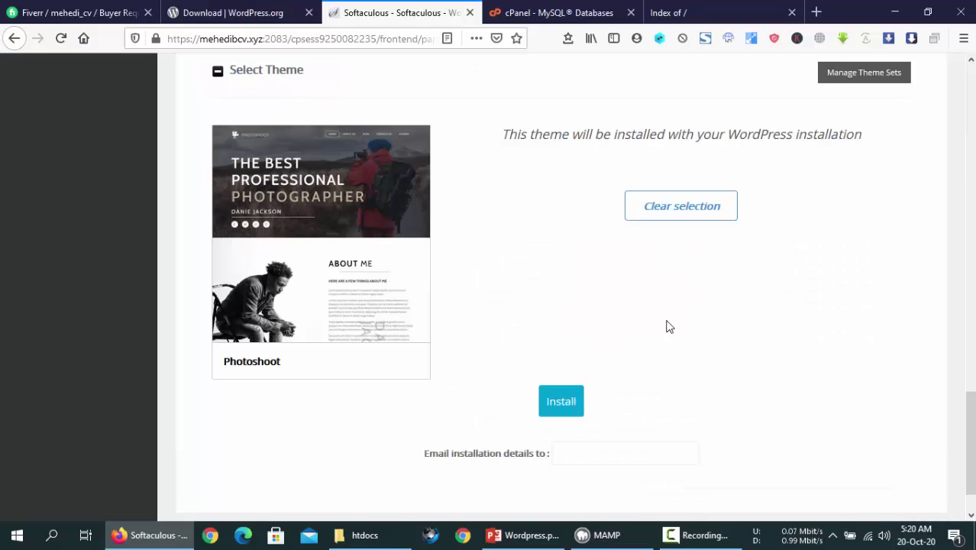
Install WordPress at the mehedibcv.xyz root and confirm the 'Congratulations, the software was installed successfully' message
scroll(618, 335, up, 5)
scroll(618, 335, down, 4)
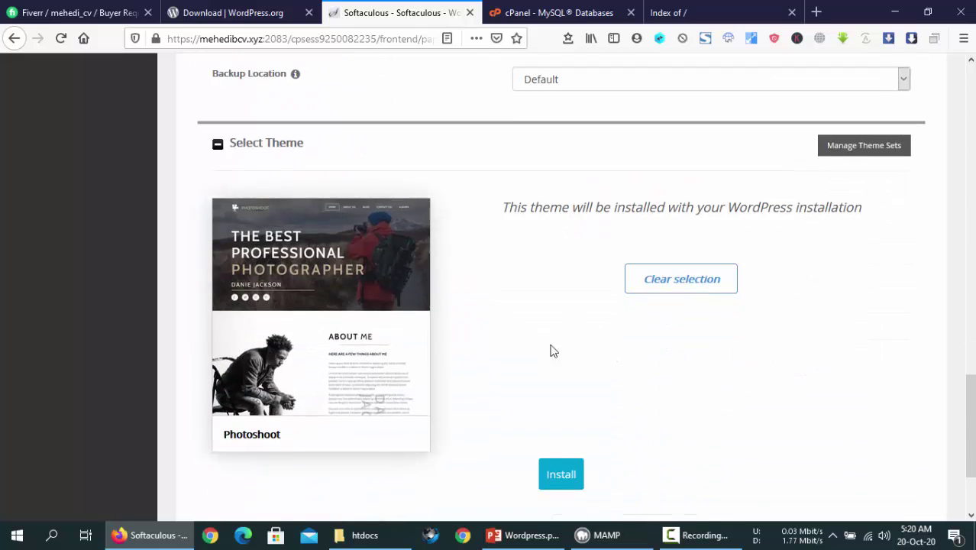
scroll(569, 362, down, 3)
click(562, 348)
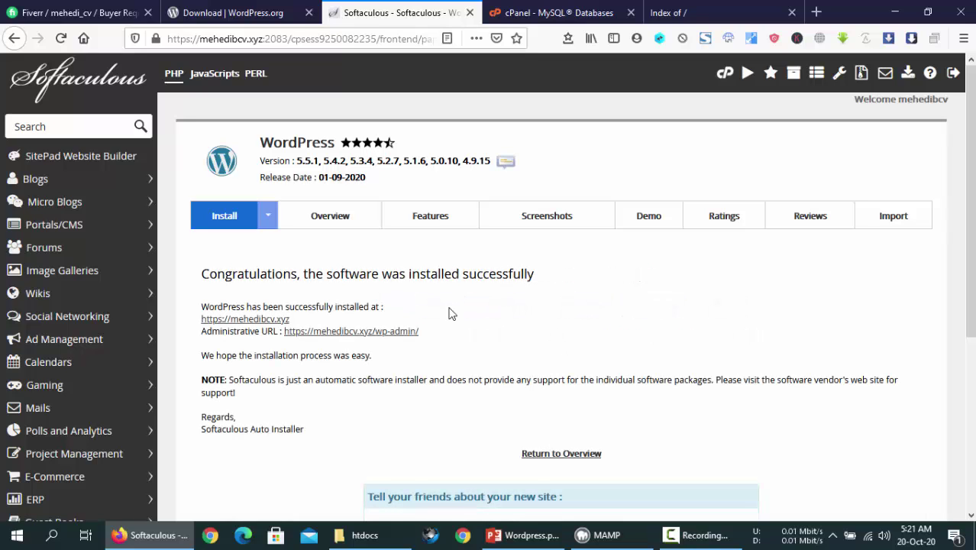
drag(252, 275, 323, 275)
click(463, 274)
drag(553, 277, 184, 273)
click(259, 273)
Reload MySQL Databases to confirm the new WordPress database and its privileged user, then go to the 'Index of /' tab
click(547, 6)
right_click(545, 133)
click(667, 137)
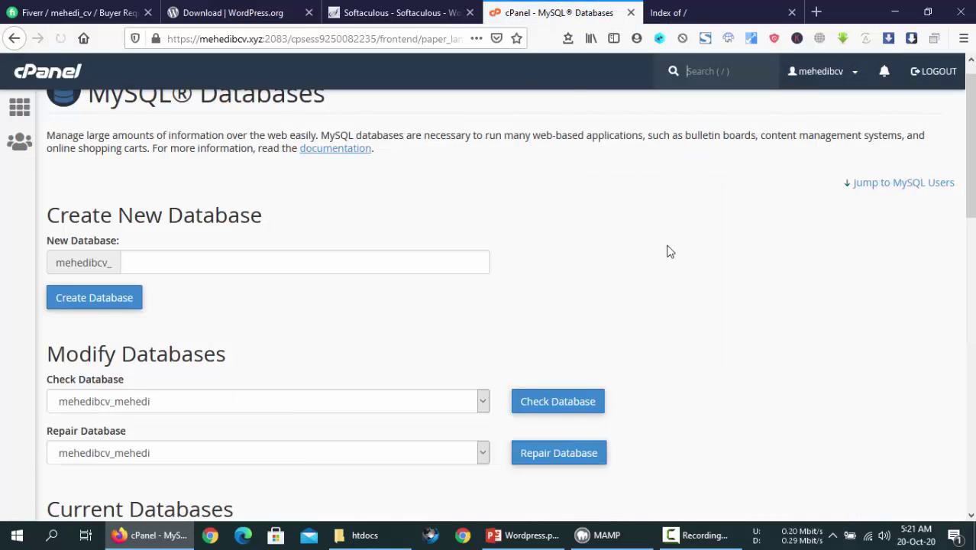
scroll(648, 263, down, 2)
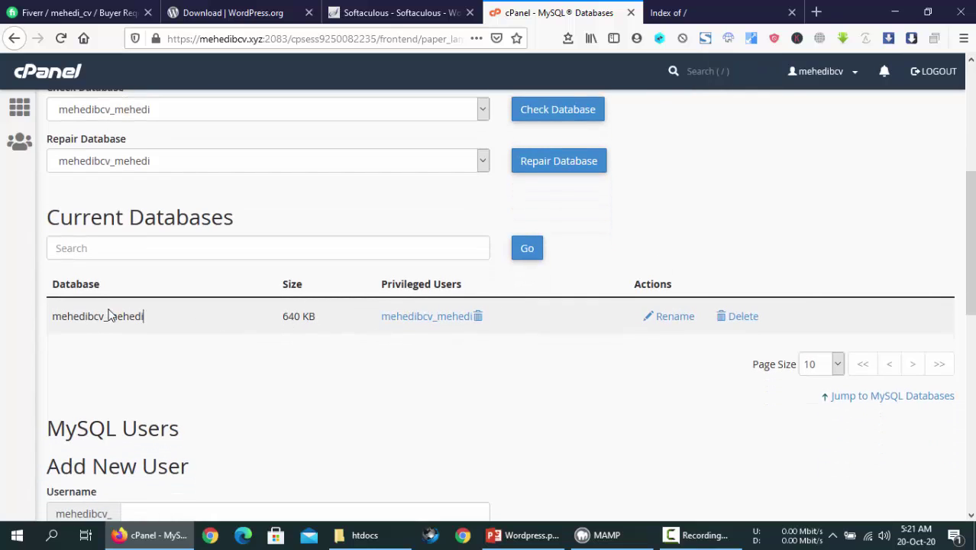
scroll(189, 359, down, 8)
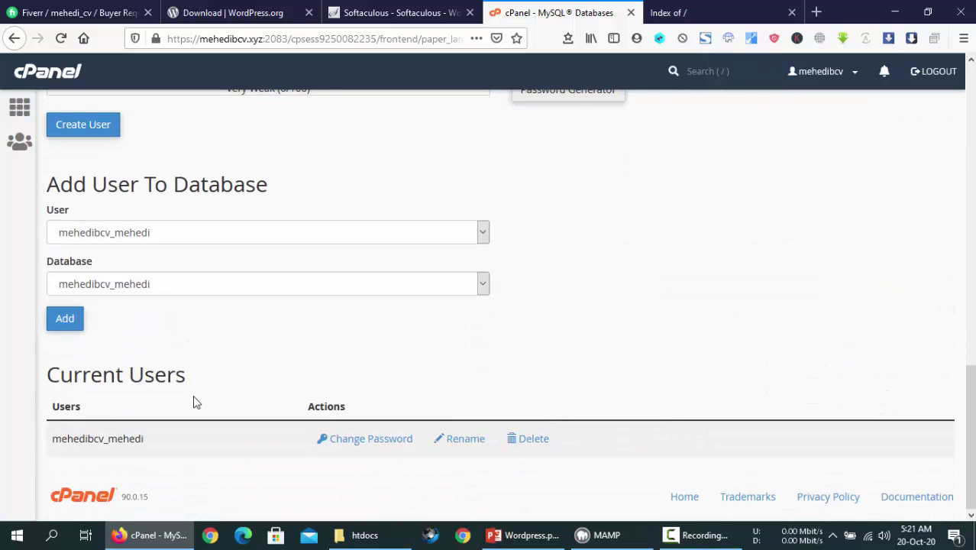
drag(173, 452, 48, 451)
click(563, 332)
scroll(565, 331, up, 15)
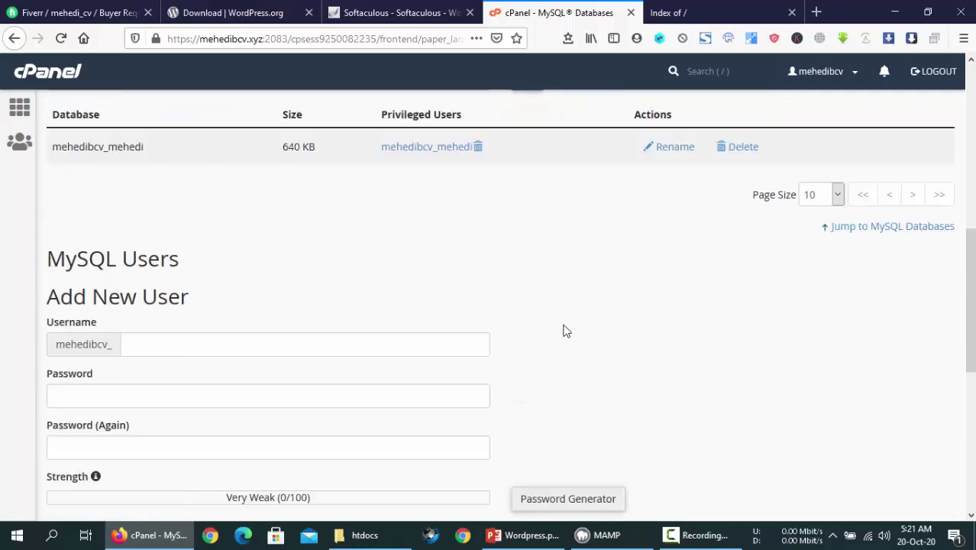
click(682, 9)
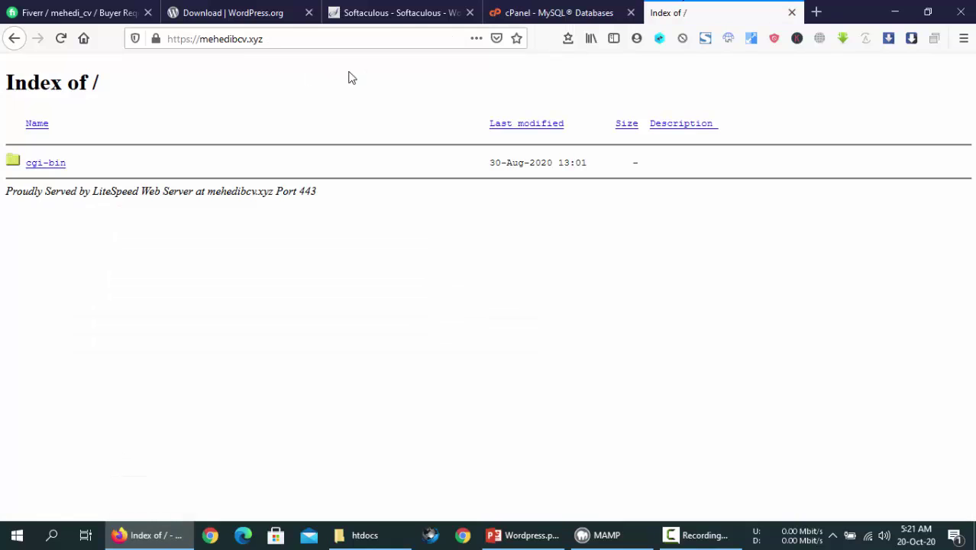
Reload mehedibcv.xyz so it shows the new Photoshoot-themed My Blog homepage
right_click(301, 89)
click(442, 100)
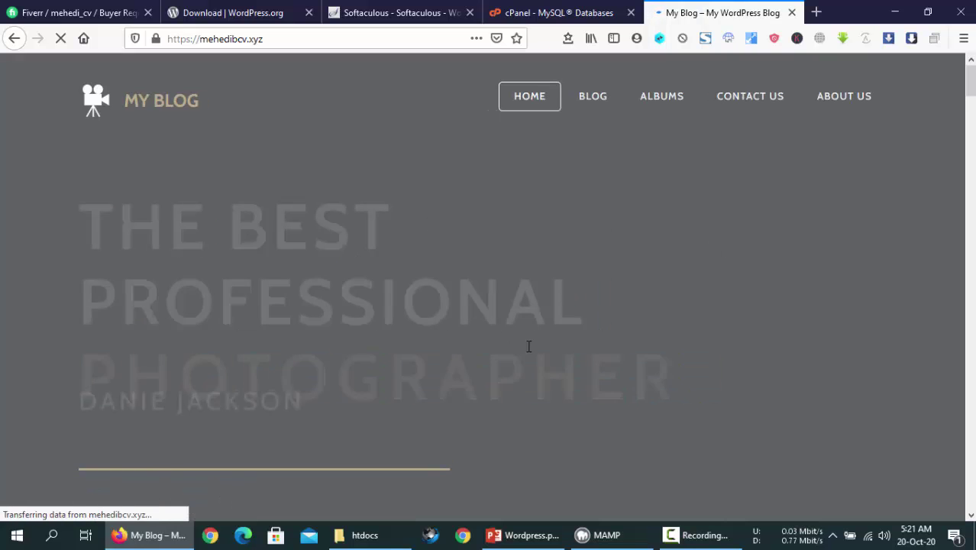
scroll(527, 347, down, 5)
scroll(528, 349, up, 6)
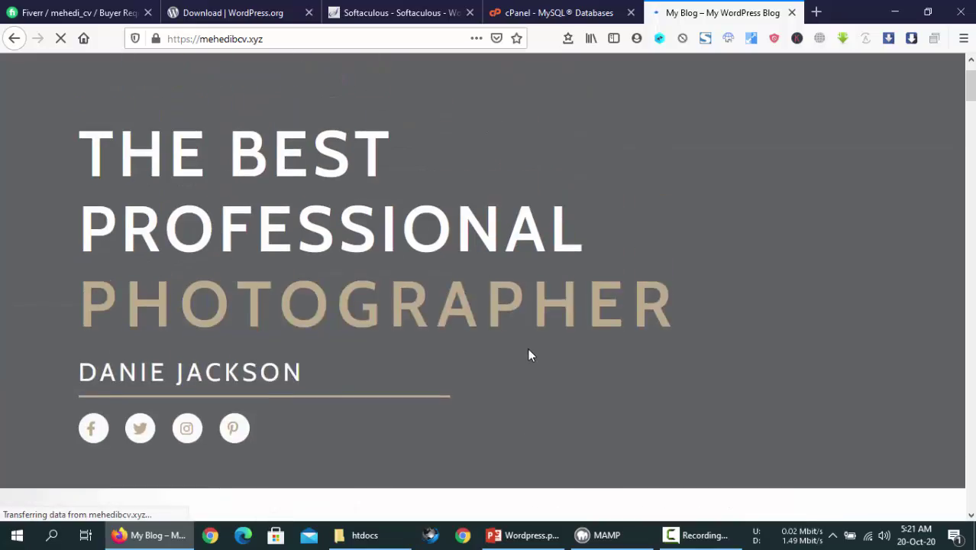
scroll(527, 348, down, 5)
scroll(529, 349, down, 5)
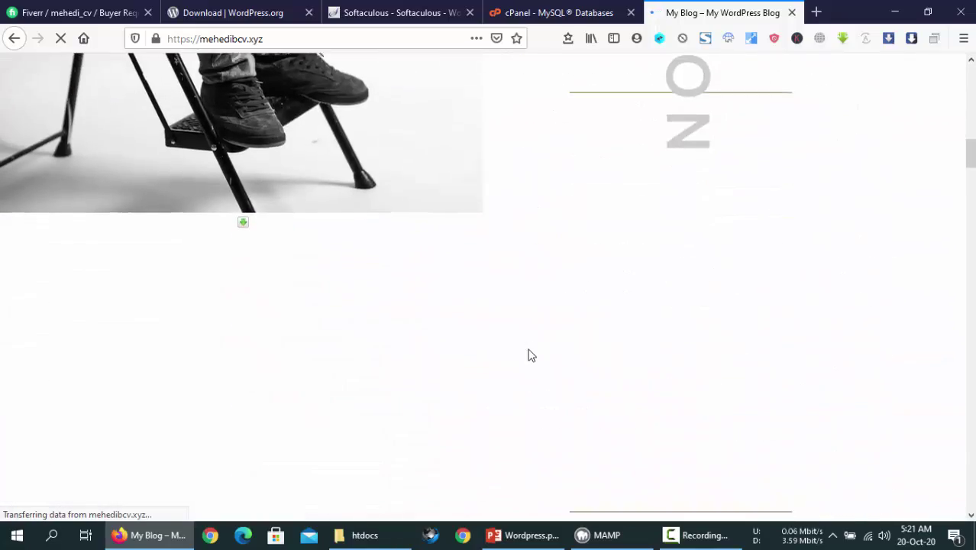
scroll(532, 356, down, 1)
scroll(531, 356, up, 8)
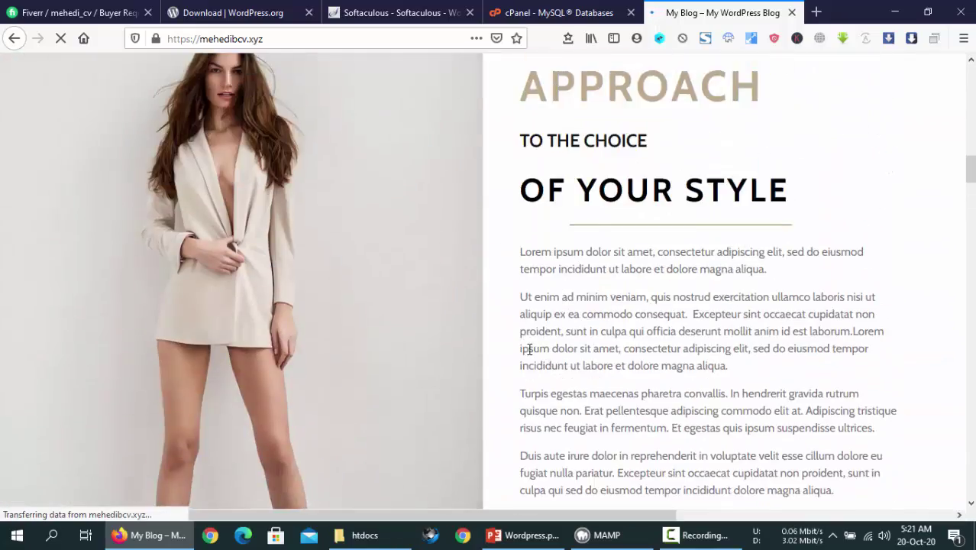
Browse further down the My Blog homepage, then return to the MySQL Databases tab
scroll(532, 356, down, 1)
scroll(531, 356, down, 10)
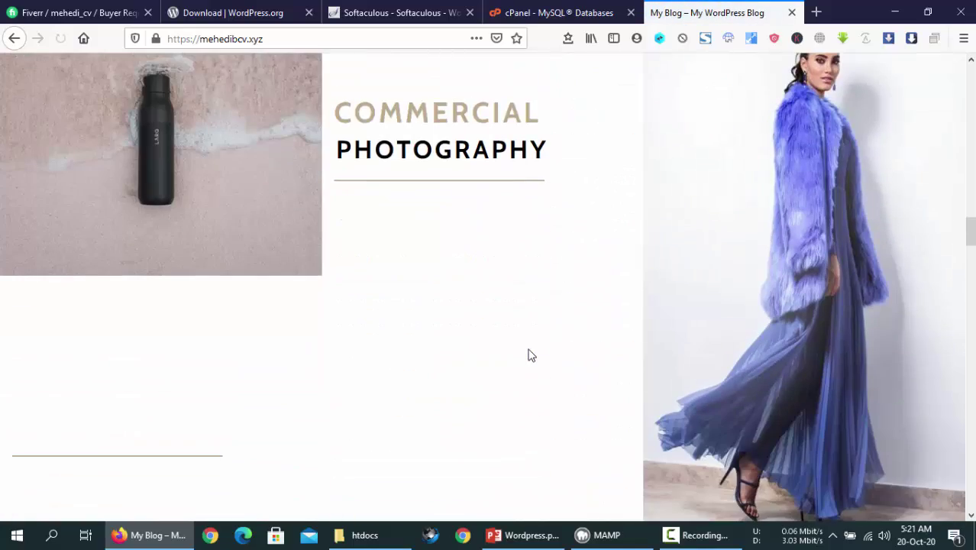
scroll(529, 349, down, 5)
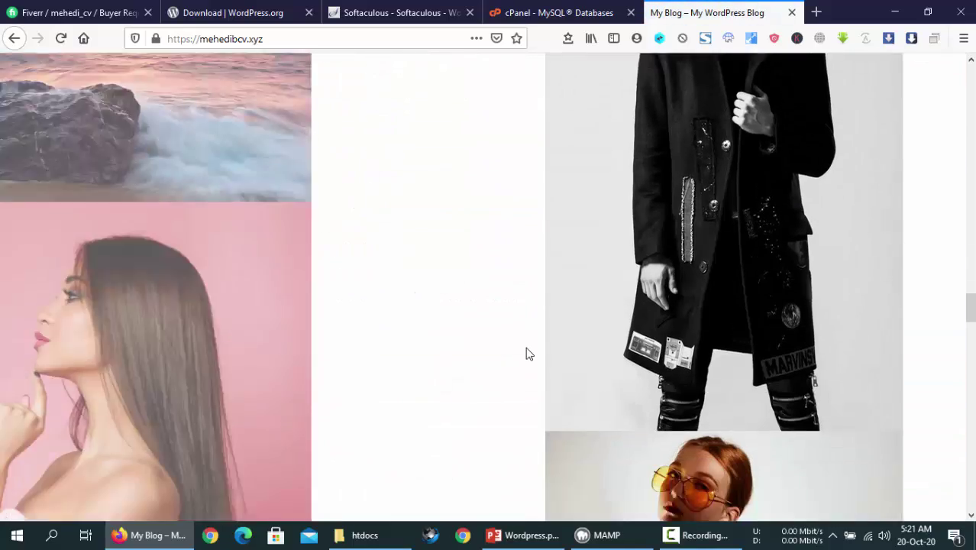
scroll(527, 352, down, 5)
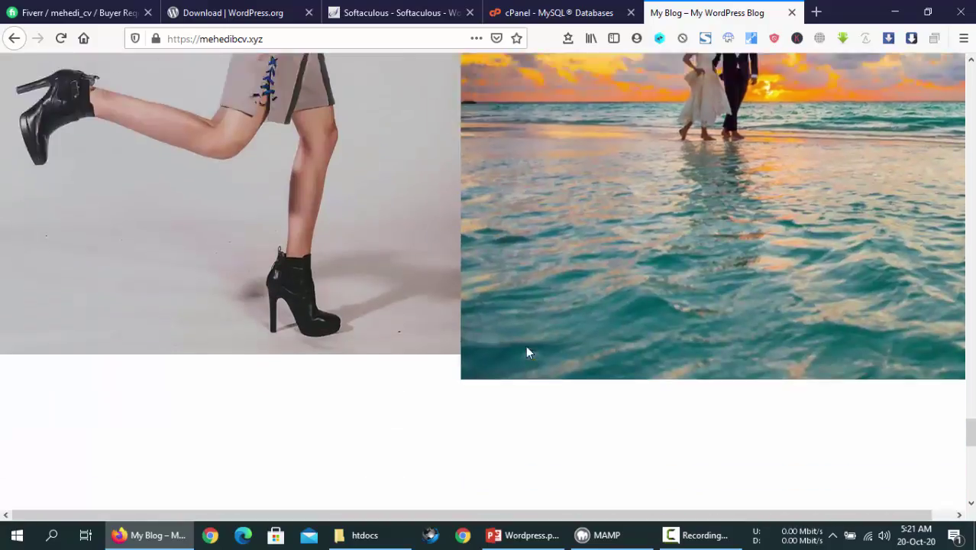
scroll(527, 352, up, 20)
scroll(526, 352, up, 20)
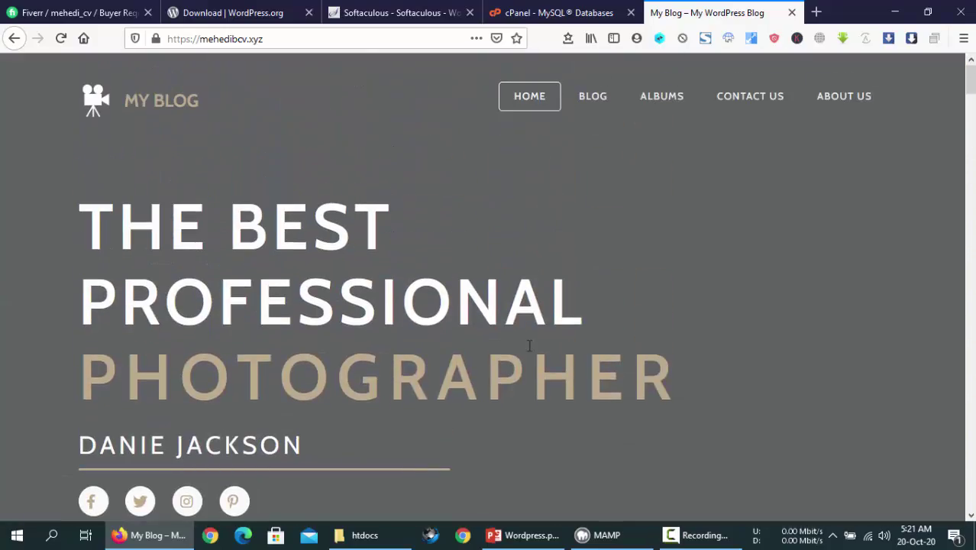
scroll(528, 342, down, 5)
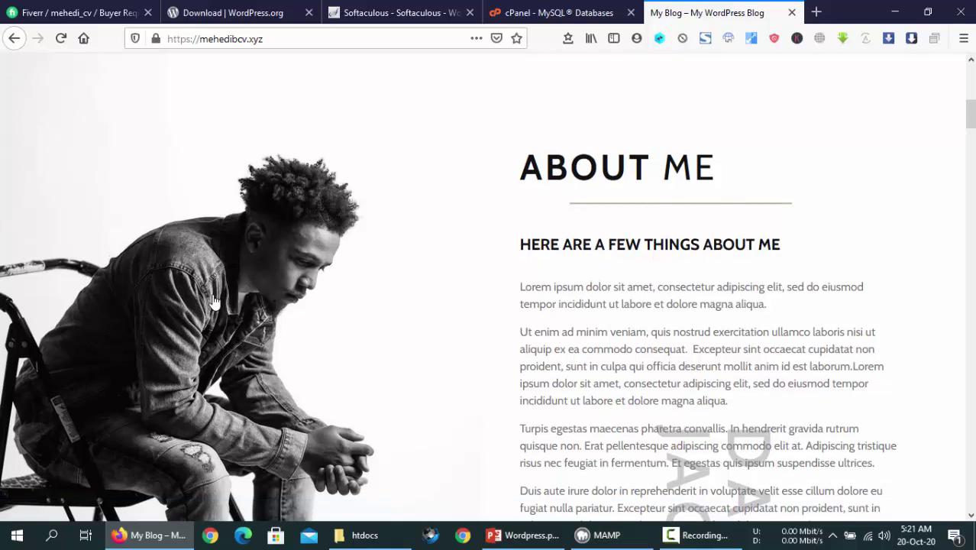
click(775, 319)
scroll(773, 320, down, 4)
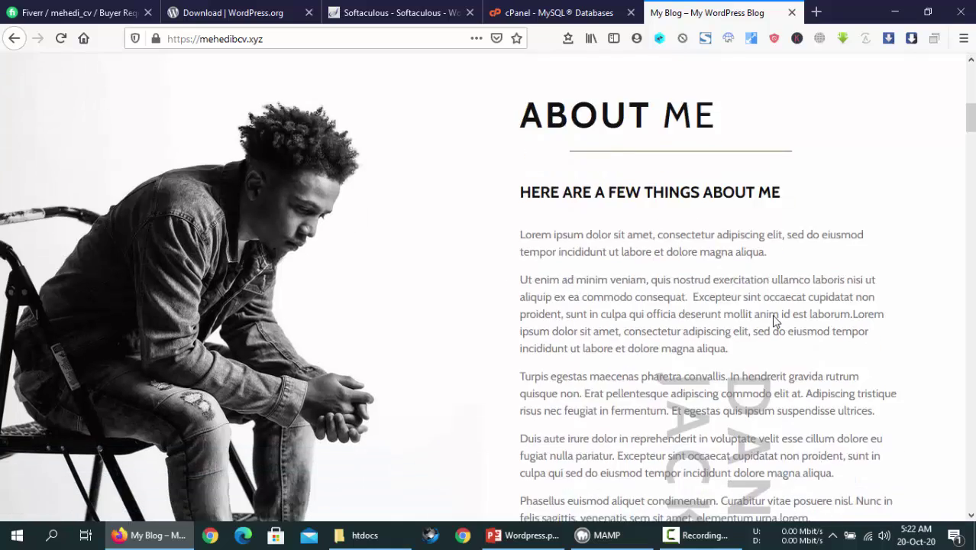
scroll(773, 321, up, 8)
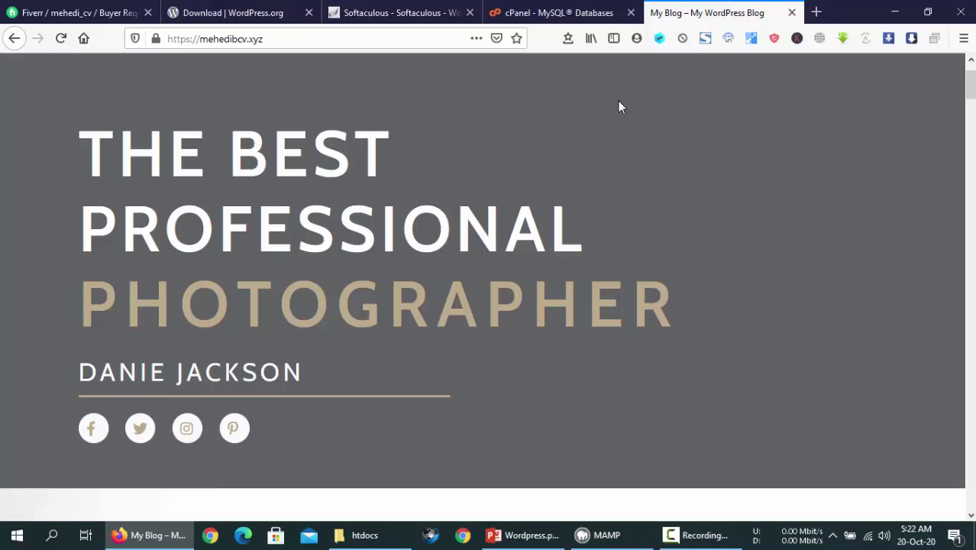
click(557, 13)
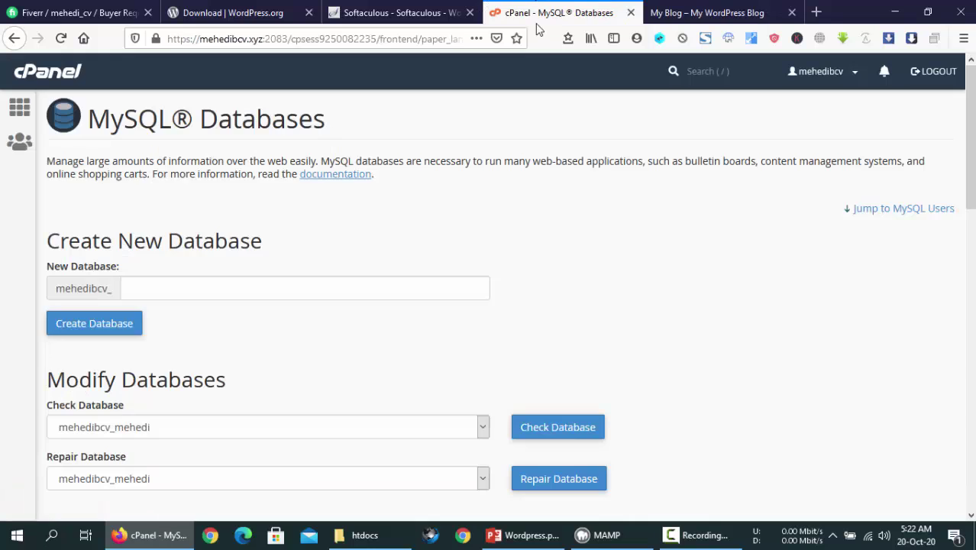
Open cPanel File Manager in a new tab from the main dashboard
click(70, 78)
click(141, 191)
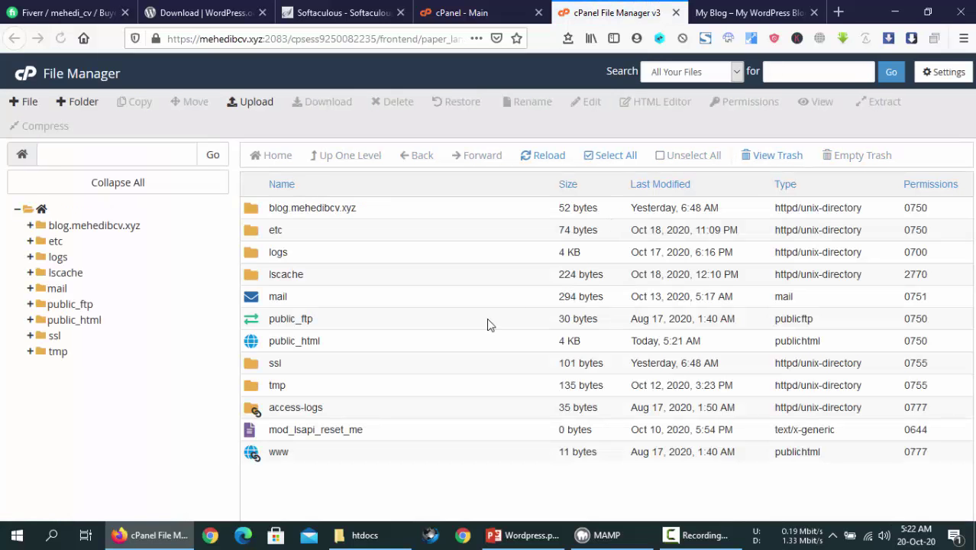
click(472, 11)
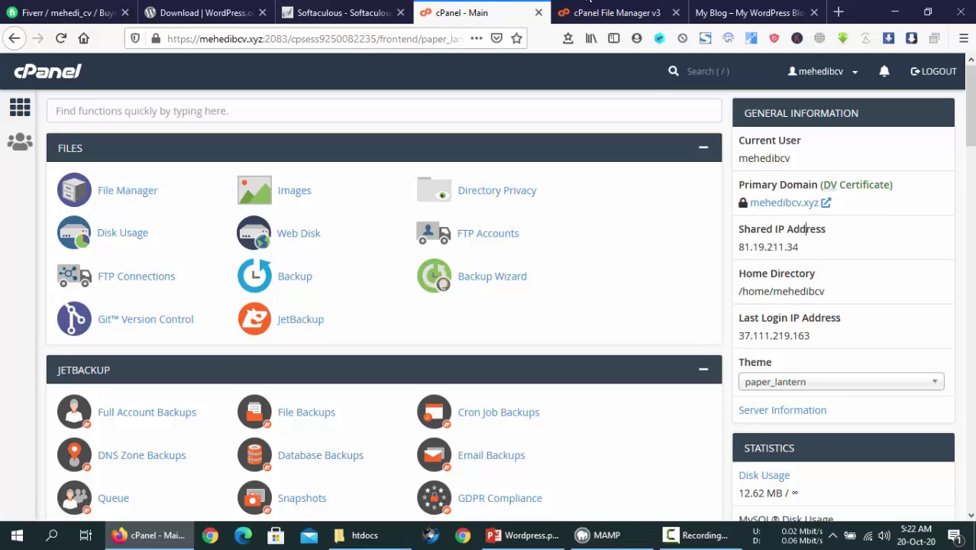
click(595, 12)
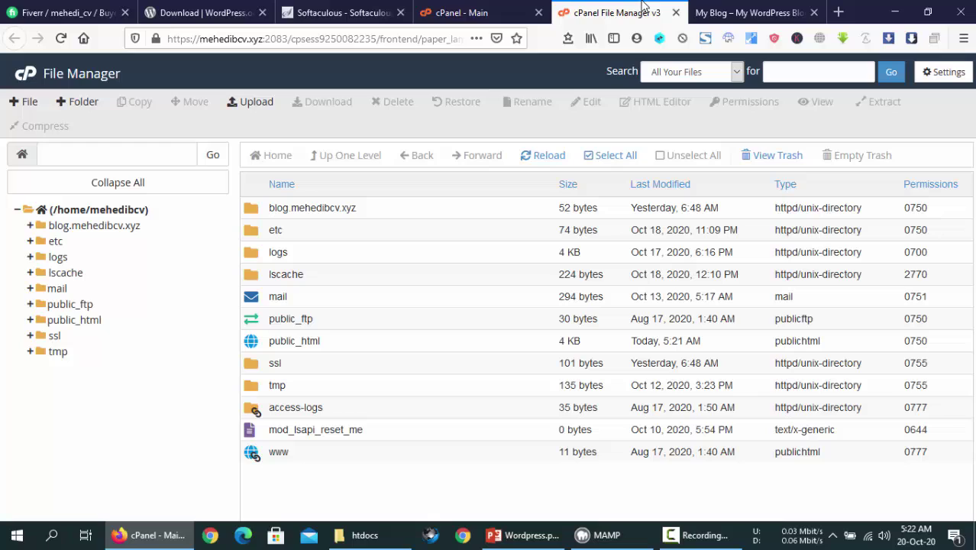
Open public_html and inspect WordPress files such as wp-login.php and wp-links-opml.php
double_click(362, 345)
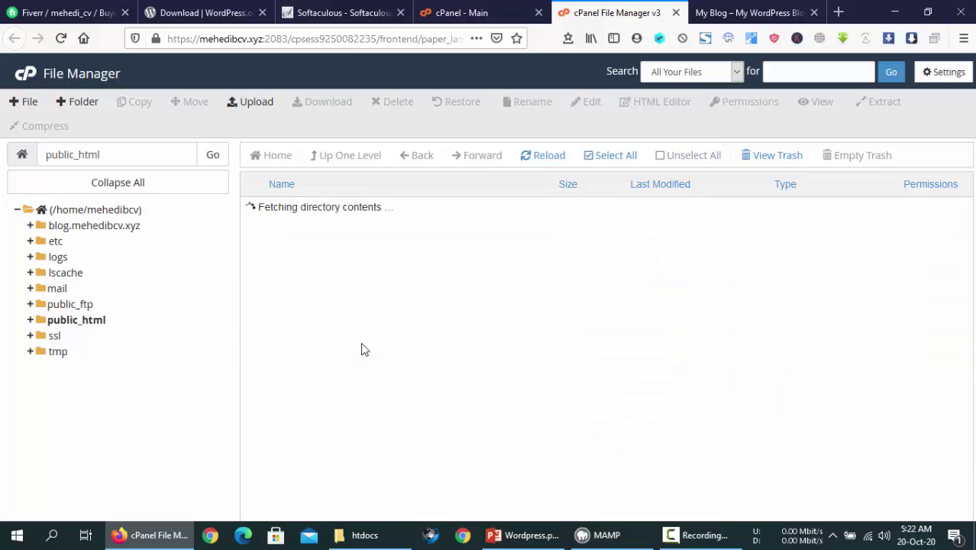
scroll(375, 322, down, 3)
scroll(375, 322, up, 3)
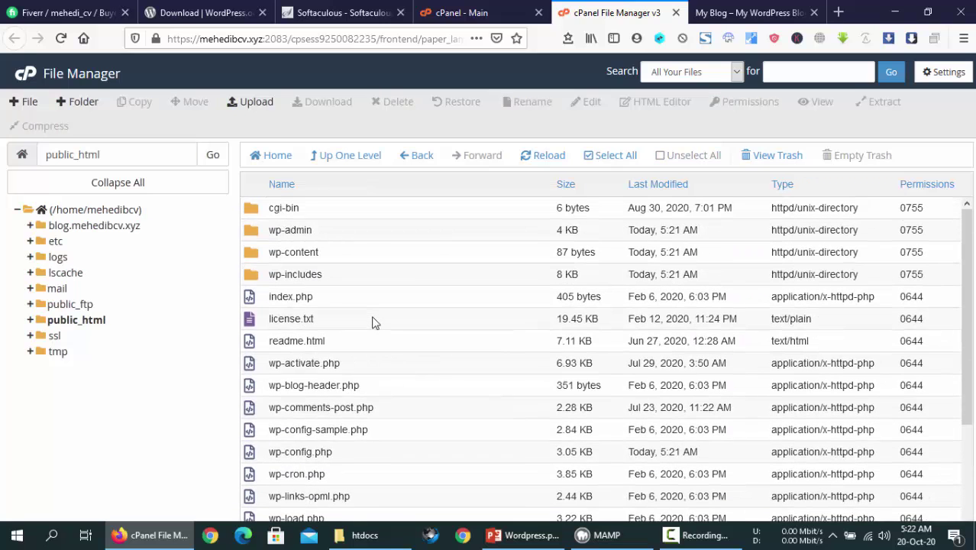
drag(397, 207, 375, 426)
click(375, 426)
scroll(373, 427, up, 3)
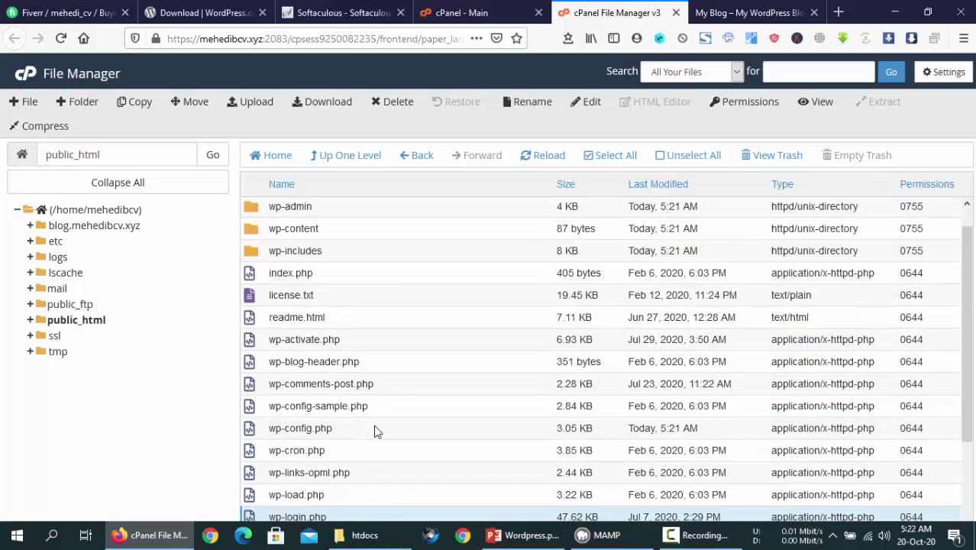
drag(384, 229, 402, 531)
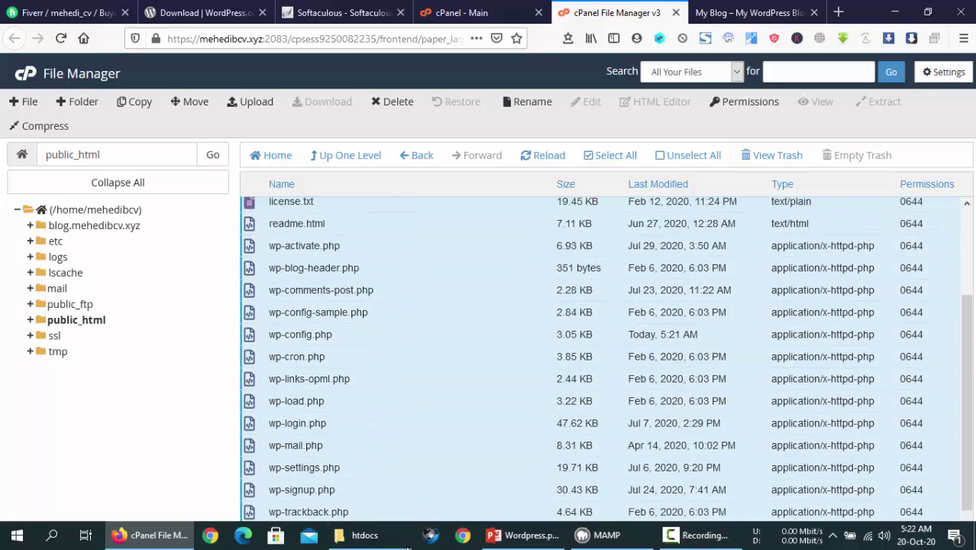
click(385, 384)
Check wp-blog-header.php and wp-config-sample.php, then go back to the dashboard and My Blog tabs
scroll(385, 385, up, 3)
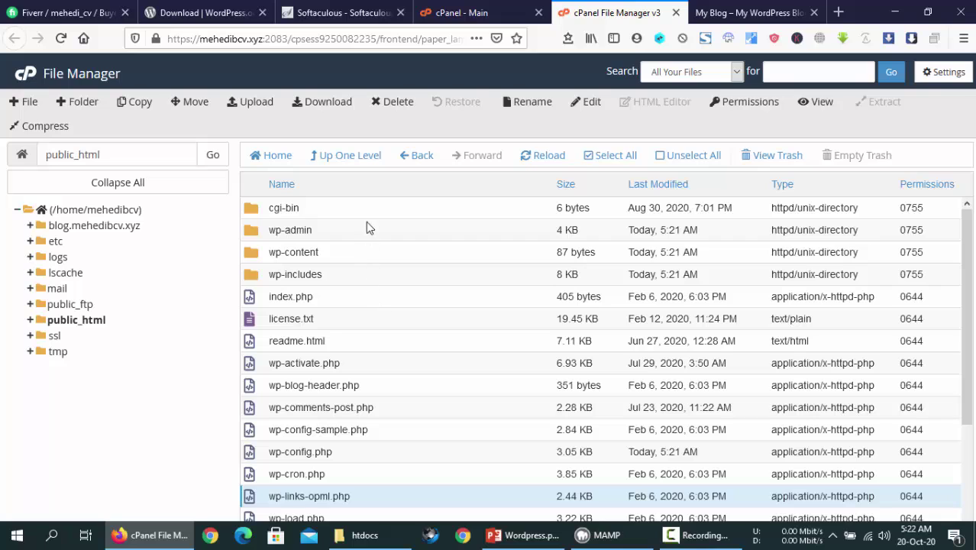
drag(367, 281, 397, 527)
click(395, 274)
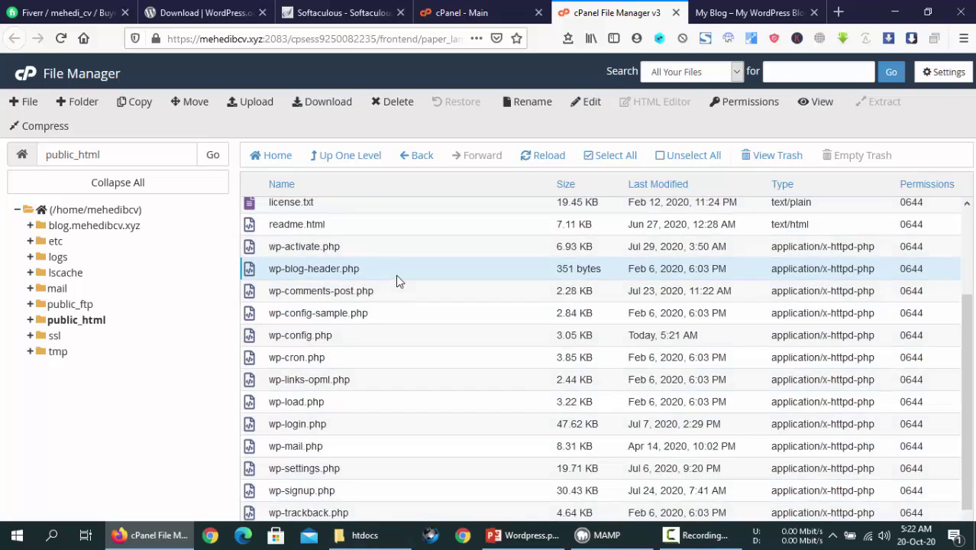
scroll(399, 259, up, 3)
drag(403, 227, 405, 483)
click(405, 320)
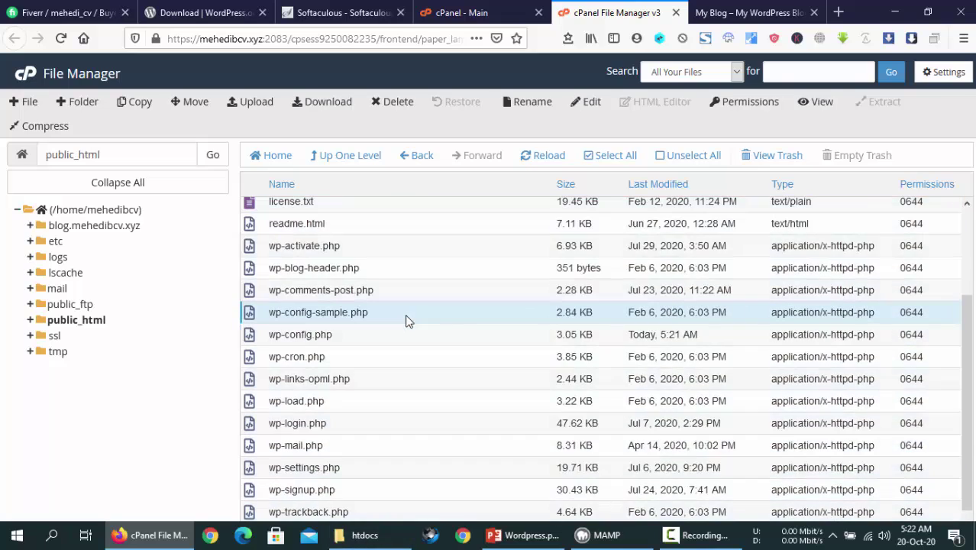
scroll(405, 320, up, 3)
click(483, 7)
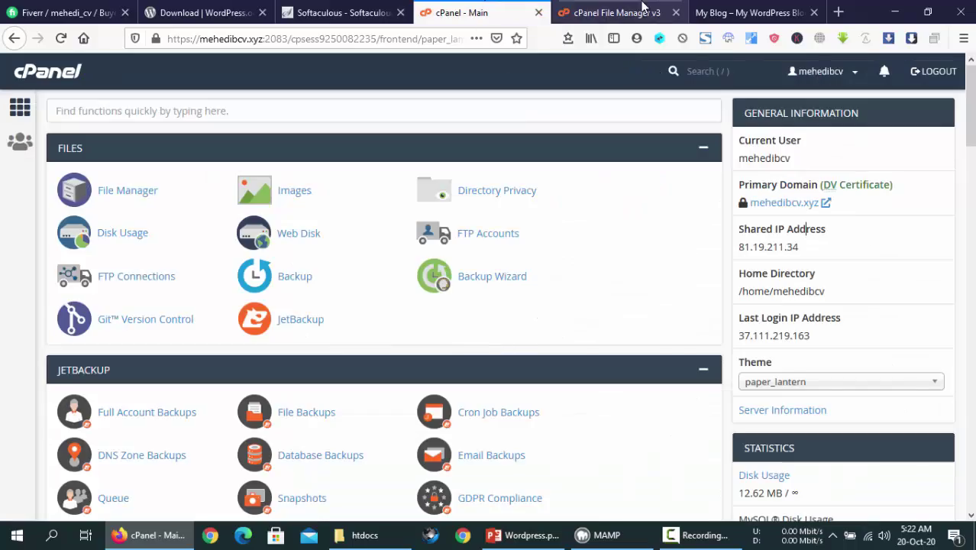
click(617, 12)
click(768, 8)
Glance over the My Blog homepage and return to Softaculous's success page listing the /wp-admin/ URL
scroll(666, 322, down, 10)
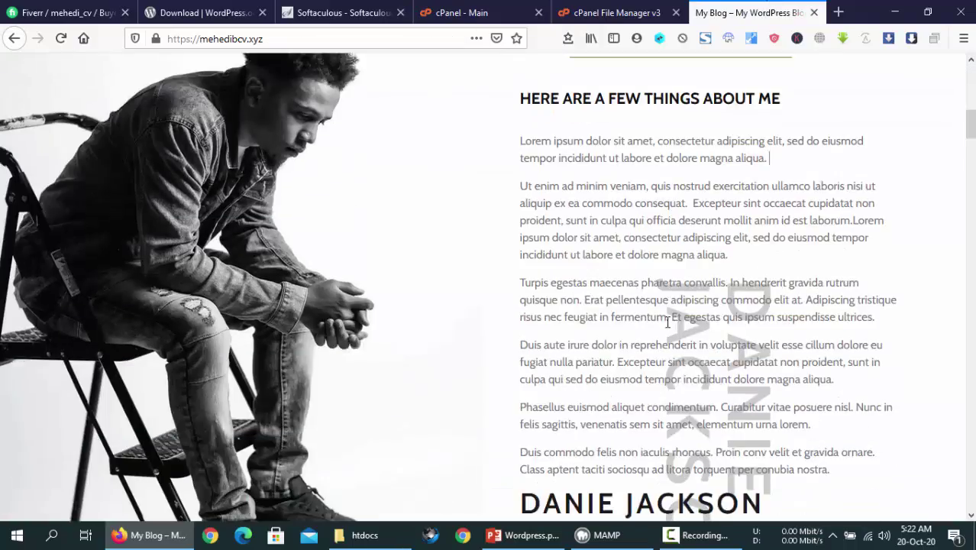
scroll(667, 320, up, 10)
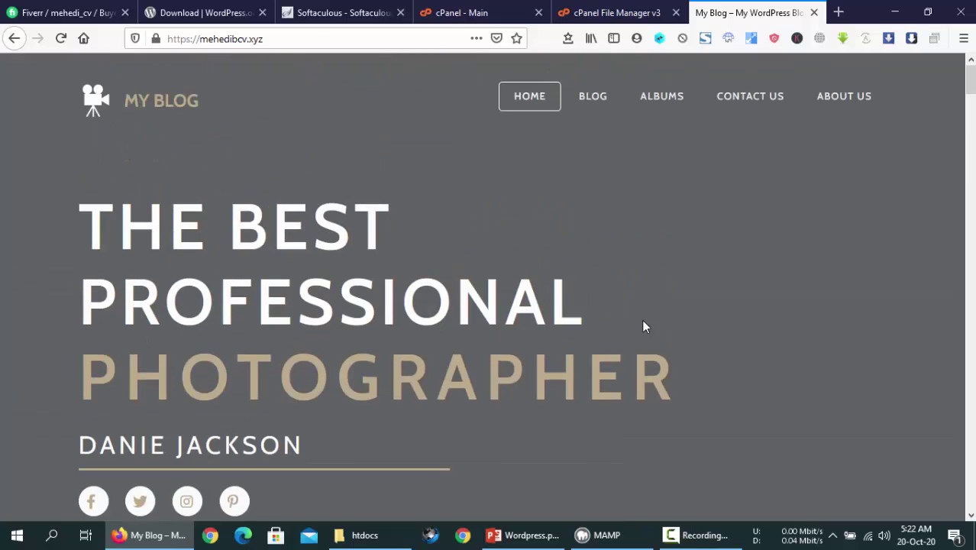
click(342, 7)
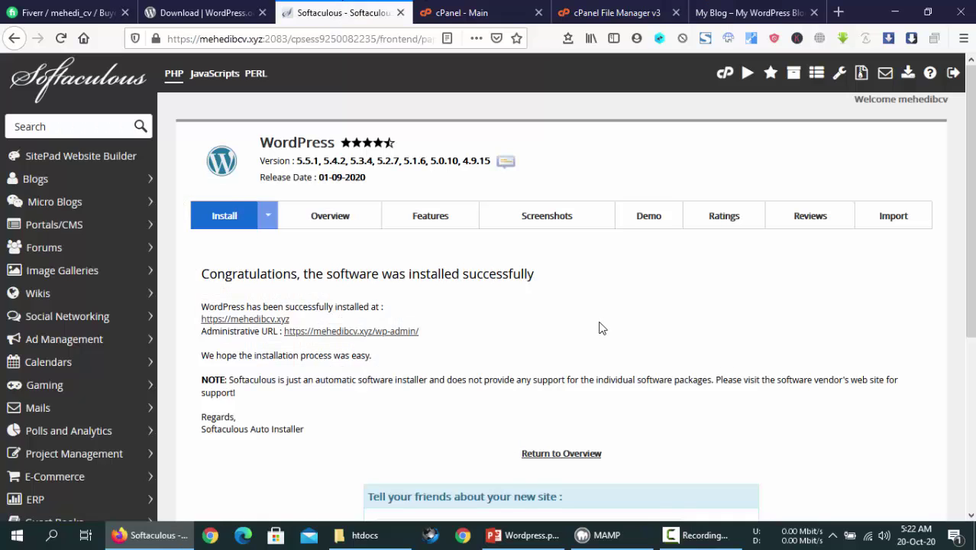
click(722, 11)
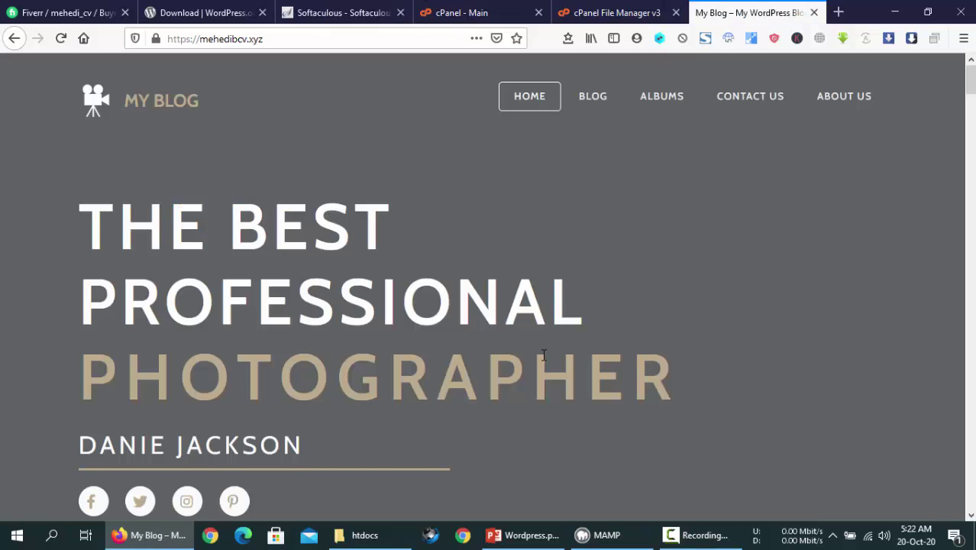
scroll(620, 295, down, 10)
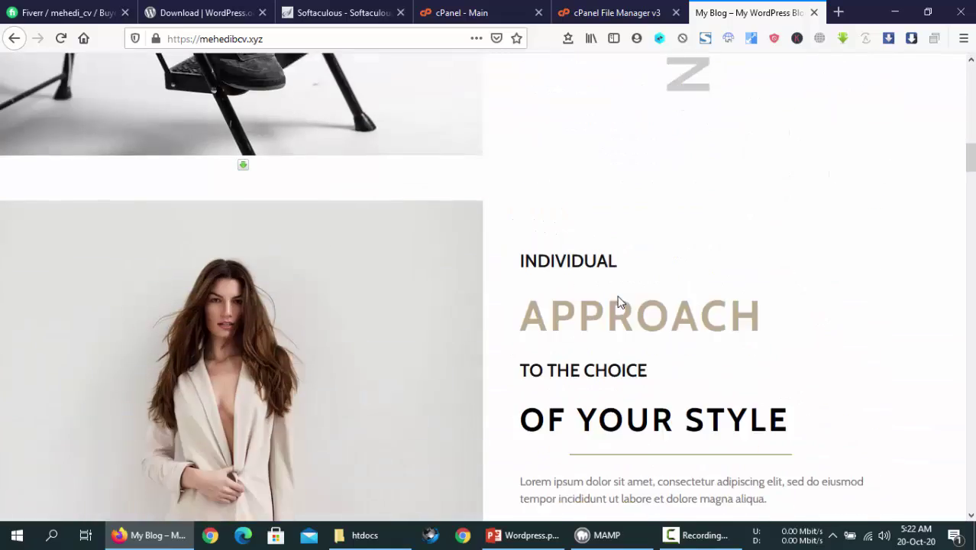
scroll(619, 297, up, 5)
scroll(618, 298, up, 5)
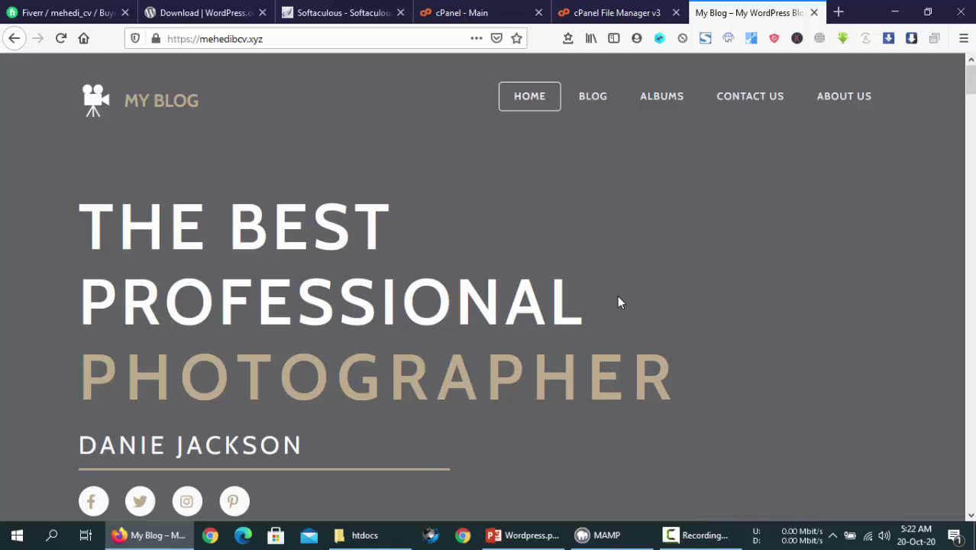
click(343, 12)
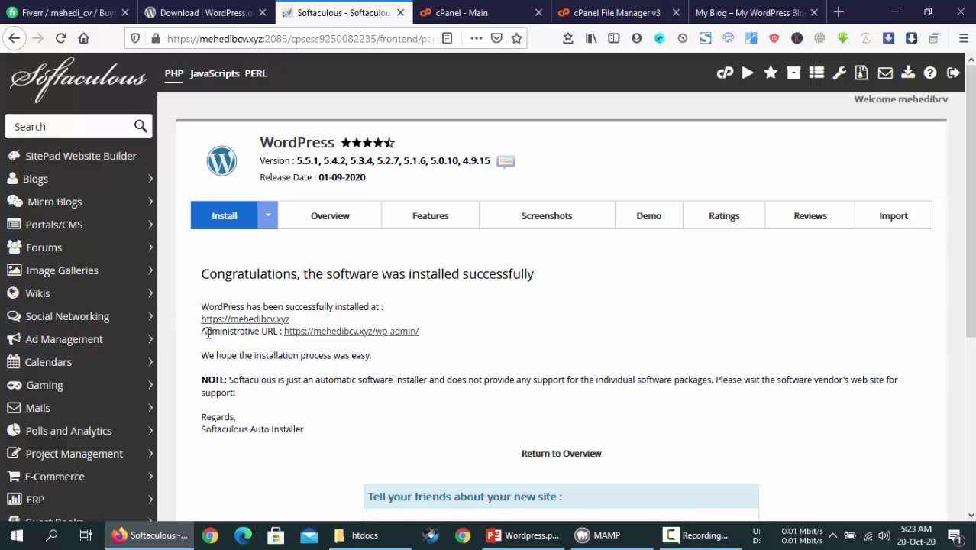
Open the /wp-admin/ Administrative URL in a new tab and verify the Dashboard loads logged in
drag(208, 332, 242, 334)
click(290, 345)
middle_click(359, 334)
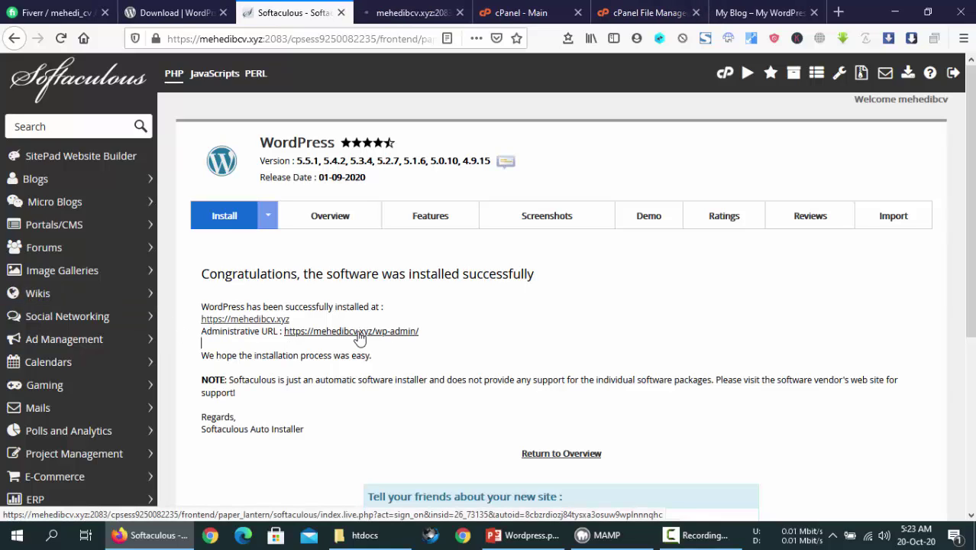
click(416, 13)
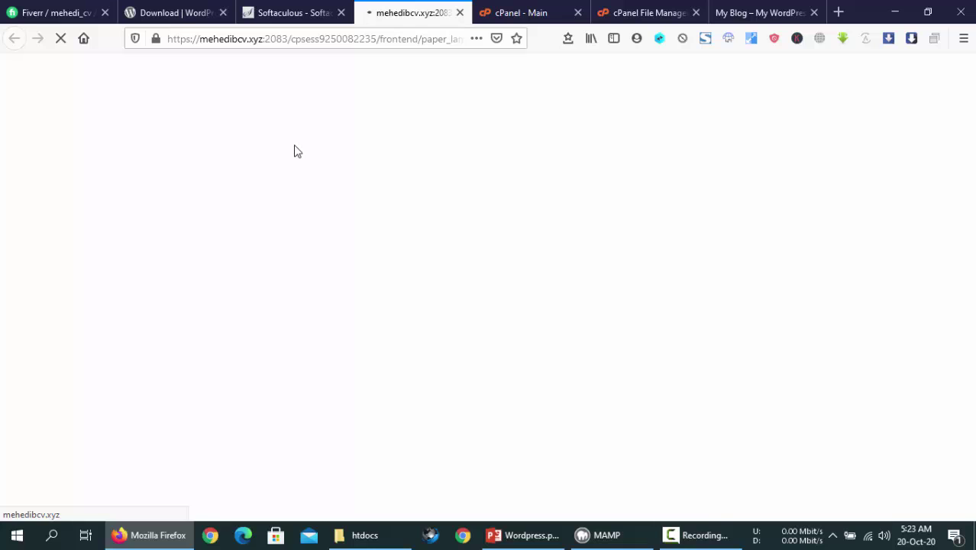
click(767, 4)
click(412, 12)
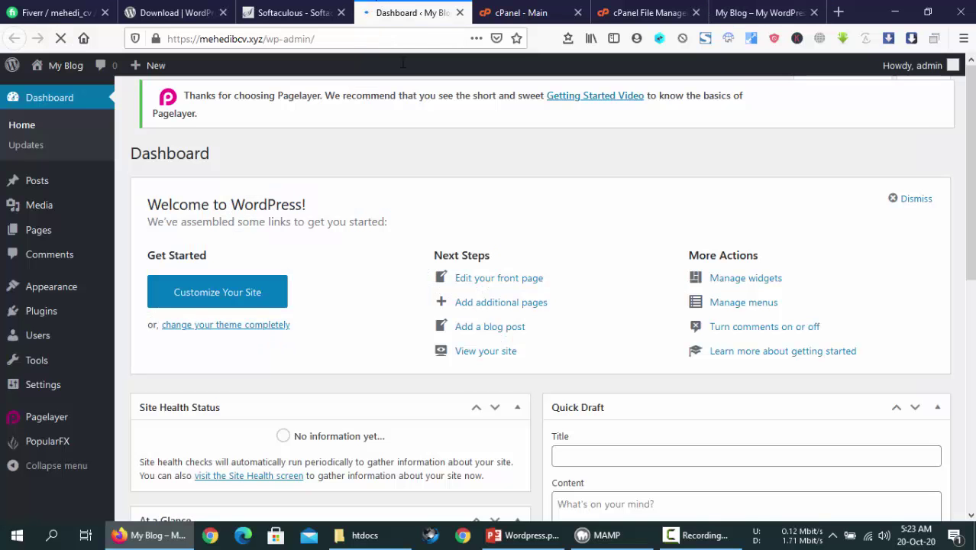
scroll(333, 326, down, 5)
scroll(334, 326, up, 5)
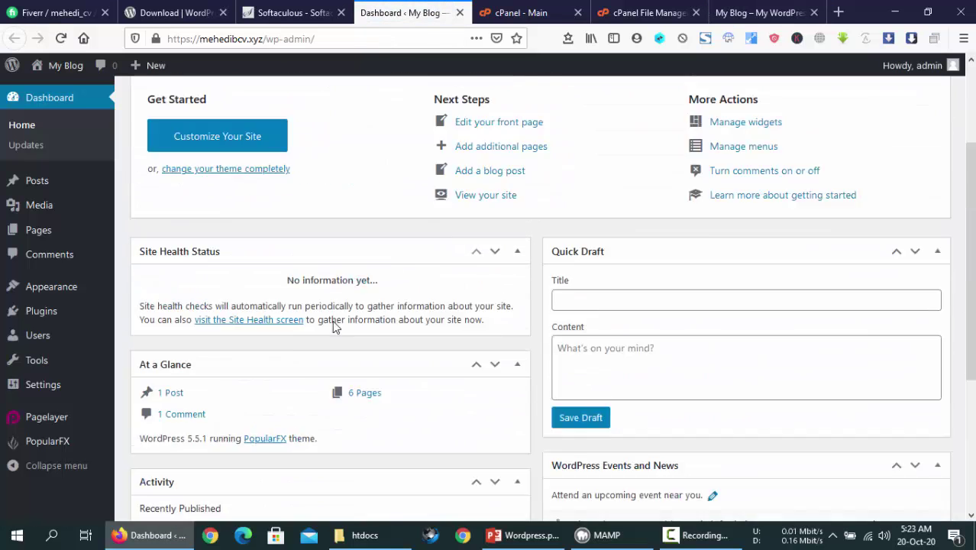
Open the WordPress overview in Softaculous, close the admin Dashboard tab, and view My Blog
click(293, 13)
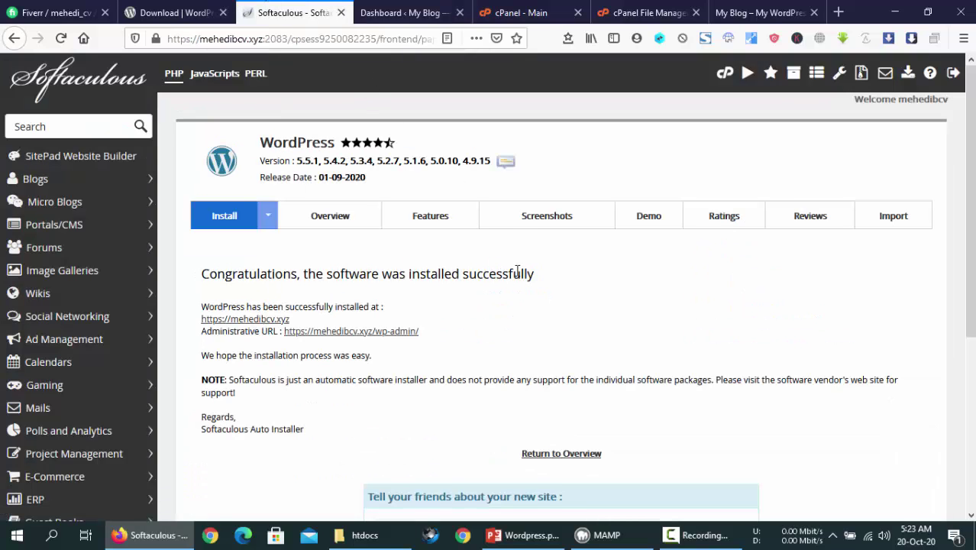
click(313, 214)
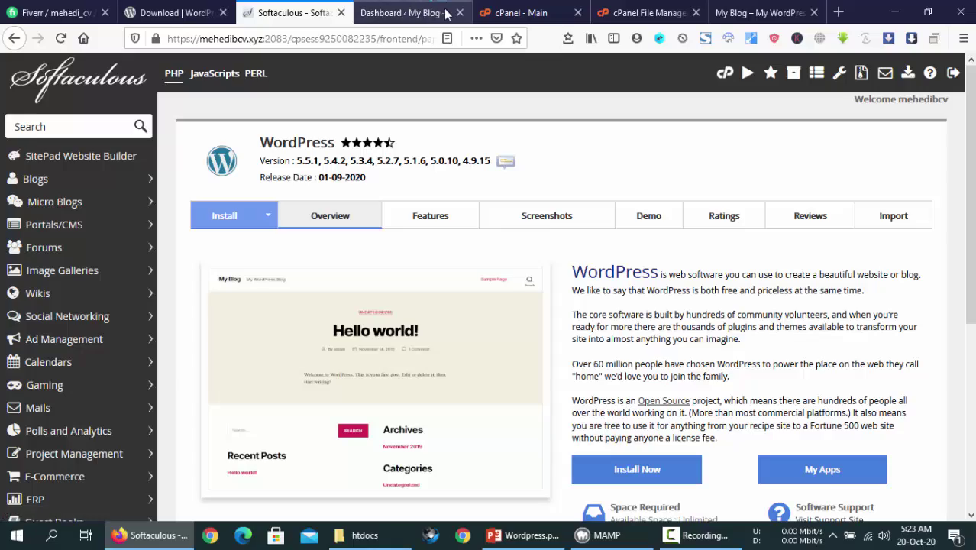
click(451, 14)
click(458, 13)
click(632, 13)
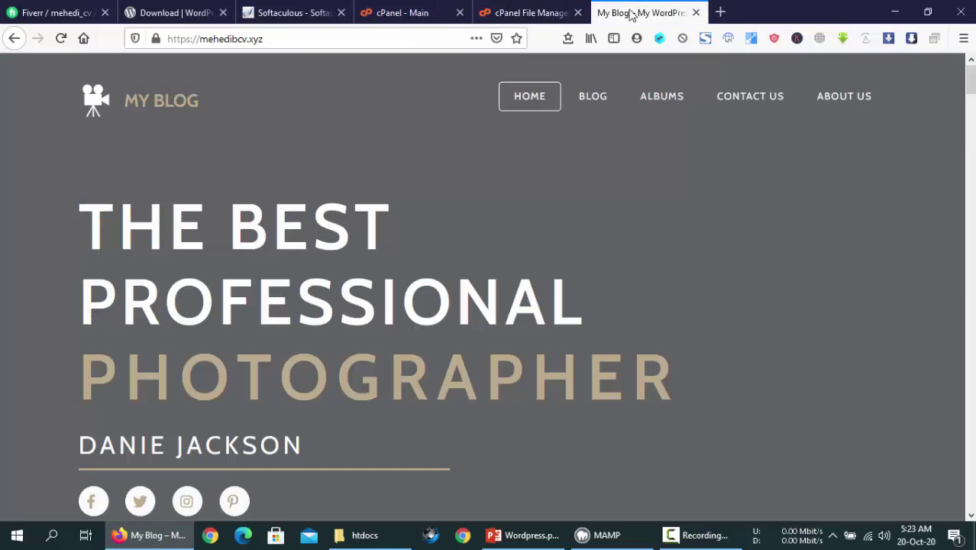
scroll(580, 271, down, 15)
Scroll My Blog back to the top and return to the Softaculous WordPress 5.5.1 overview
scroll(580, 270, up, 13)
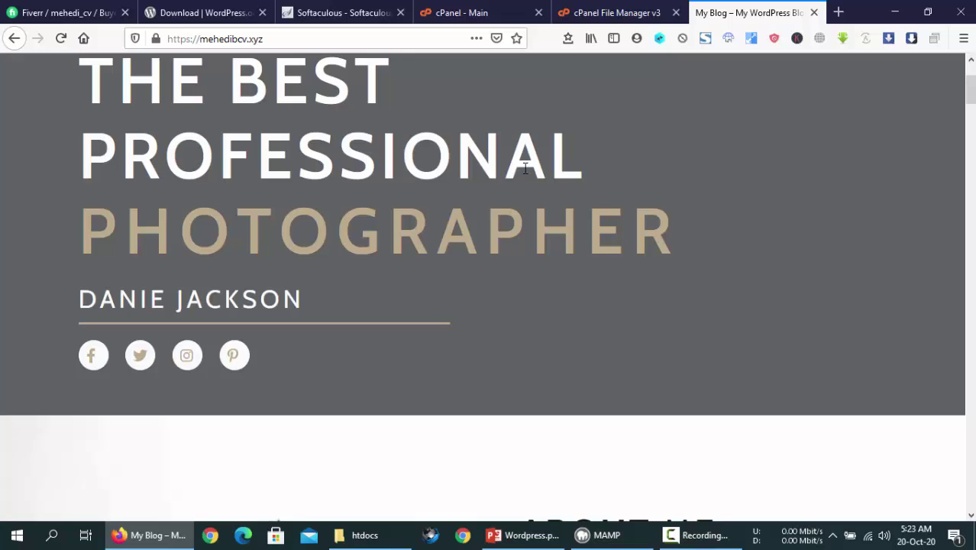
scroll(609, 205, up, 2)
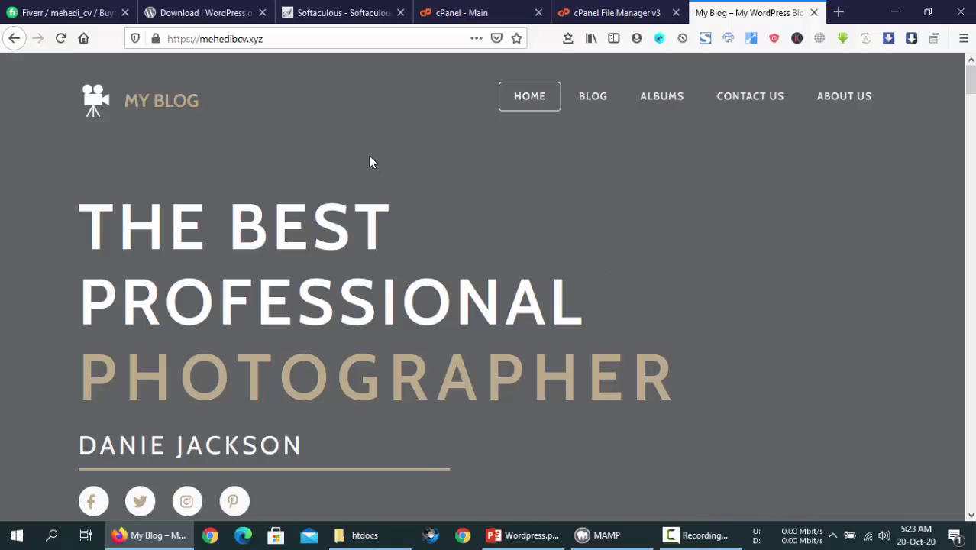
click(353, 8)
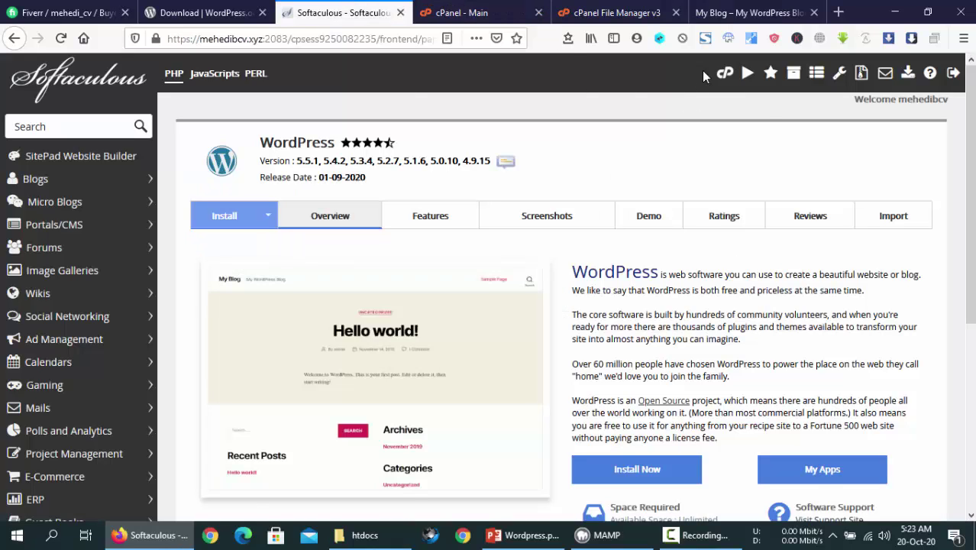
Open cPanel's Subdomains page to confirm blog.mehedibcv.xyz exists, then go to File Manager
click(723, 74)
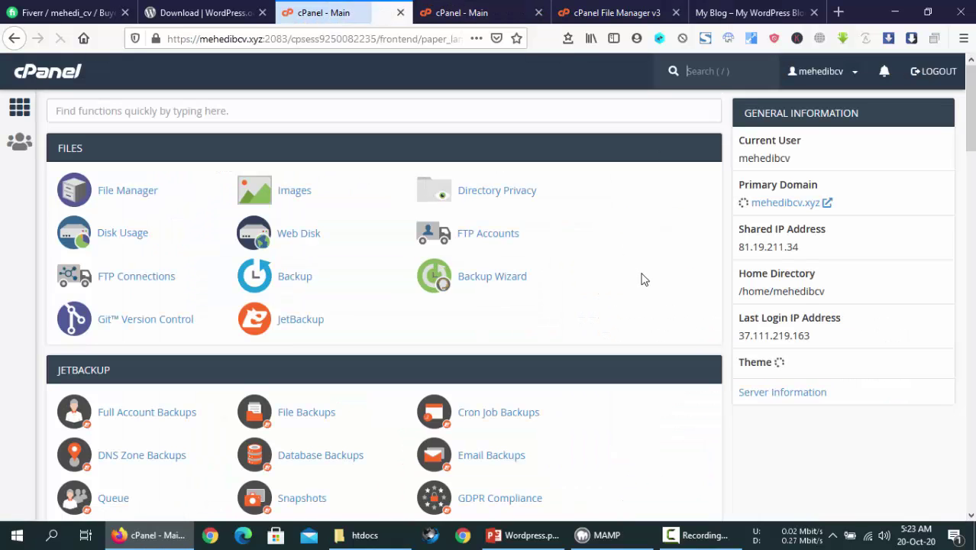
scroll(642, 276, down, 1)
scroll(626, 275, down, 6)
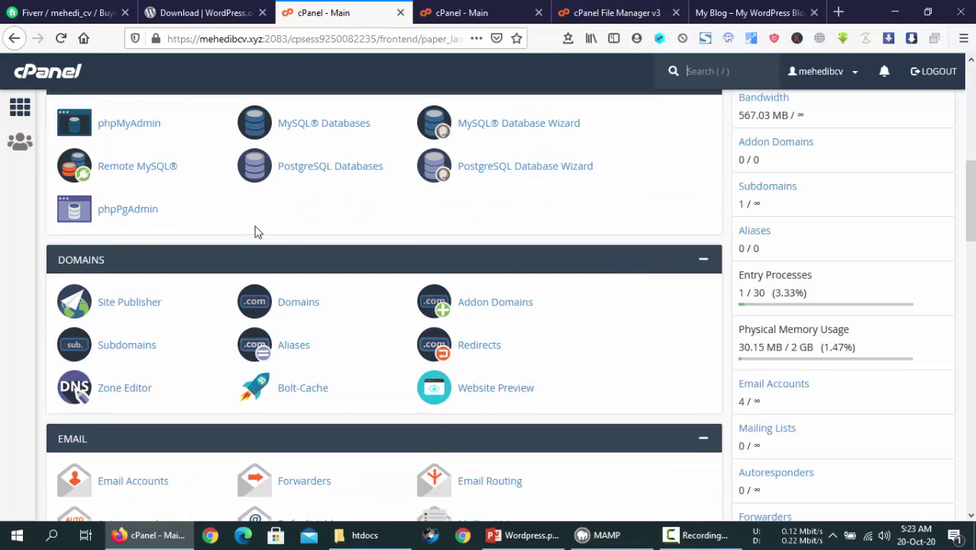
scroll(256, 232, down, 3)
click(126, 277)
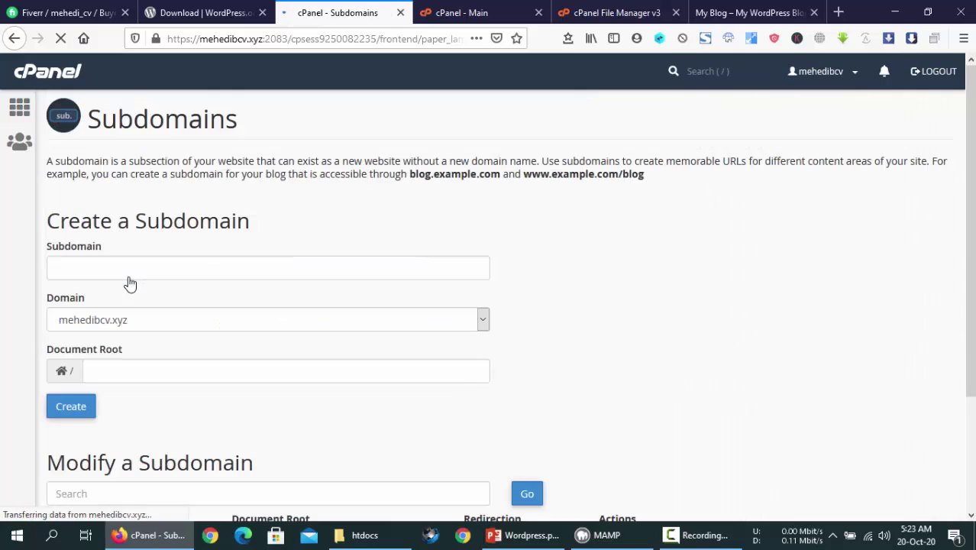
scroll(205, 259, down, 3)
scroll(206, 264, up, 3)
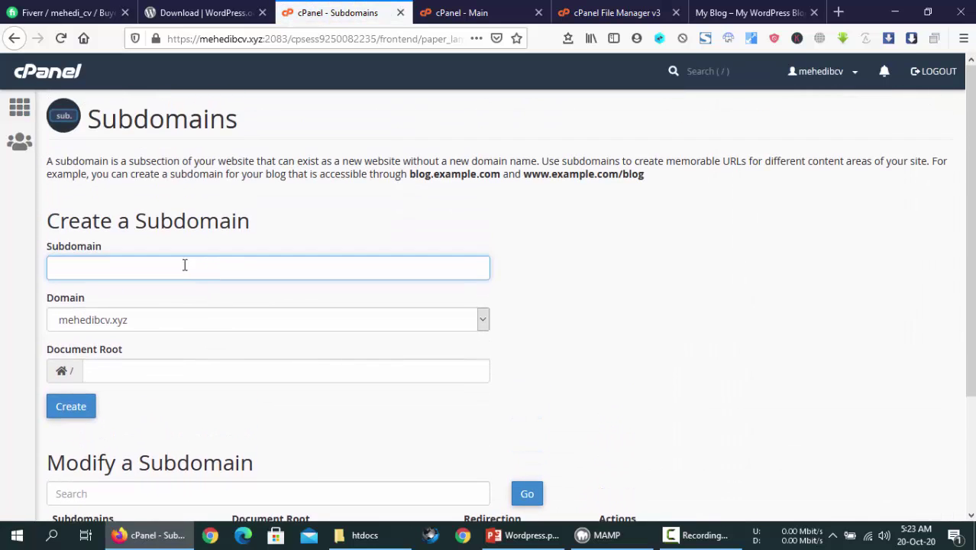
scroll(180, 290, down, 3)
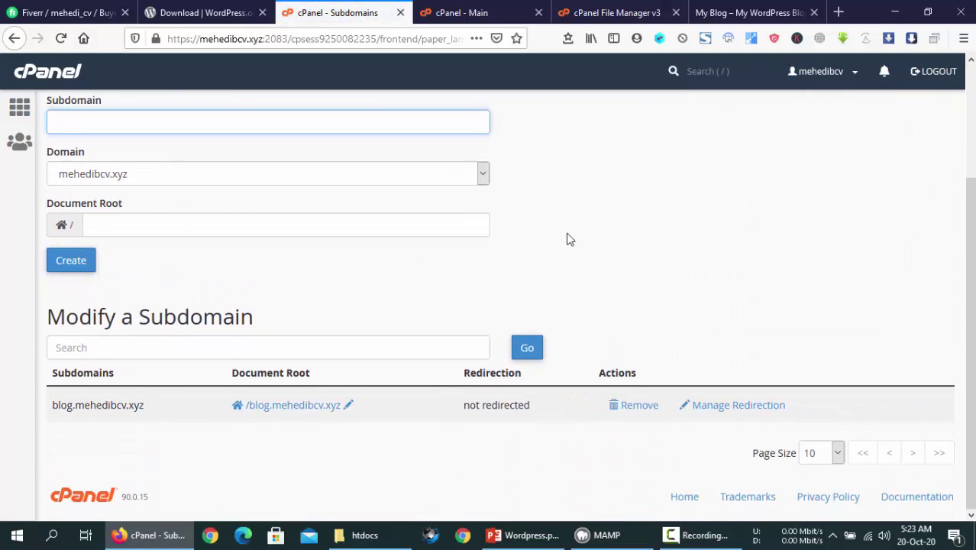
scroll(566, 239, up, 3)
click(617, 10)
Go up to the home directory and select blog.mehedibcv.xyz, etc, lscache and mod_lsapi_reset_me
click(345, 157)
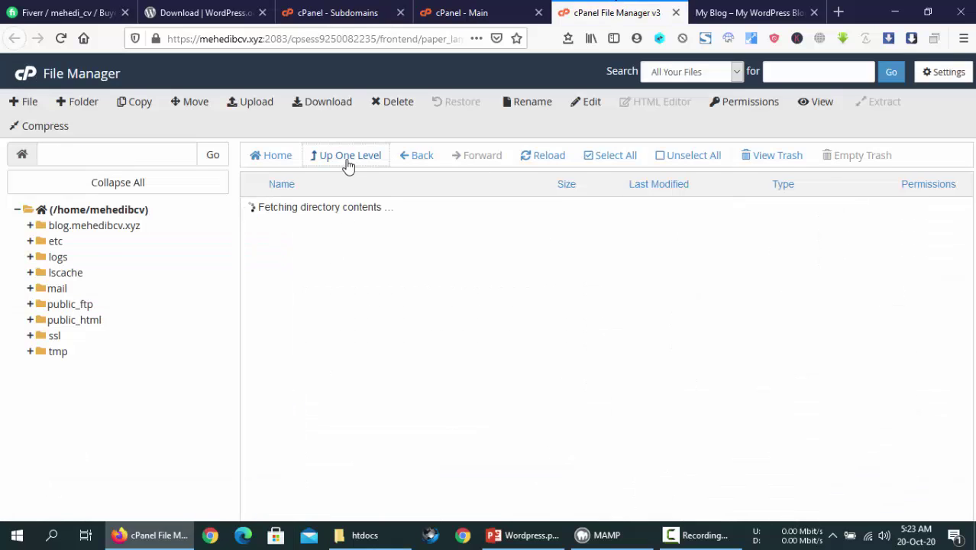
click(357, 212)
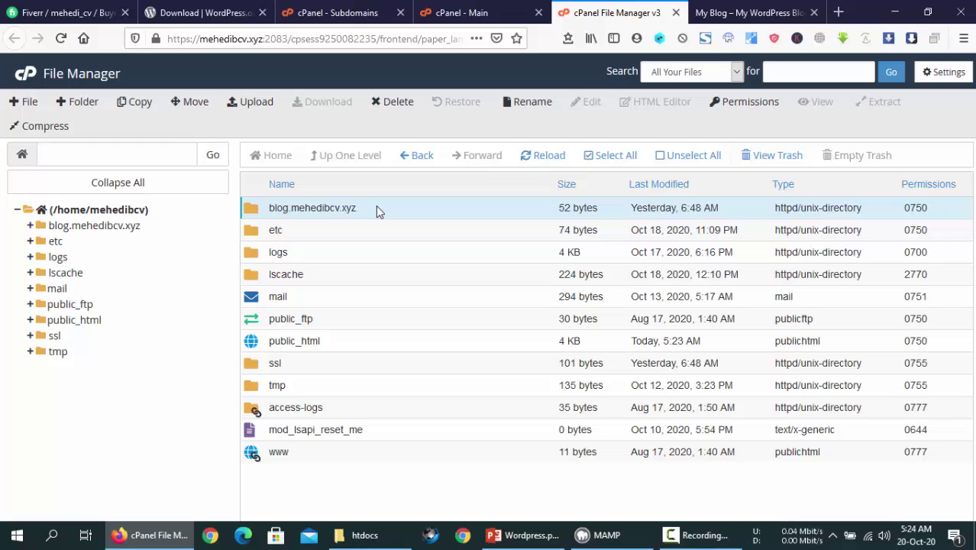
click(377, 207)
click(377, 231)
click(379, 274)
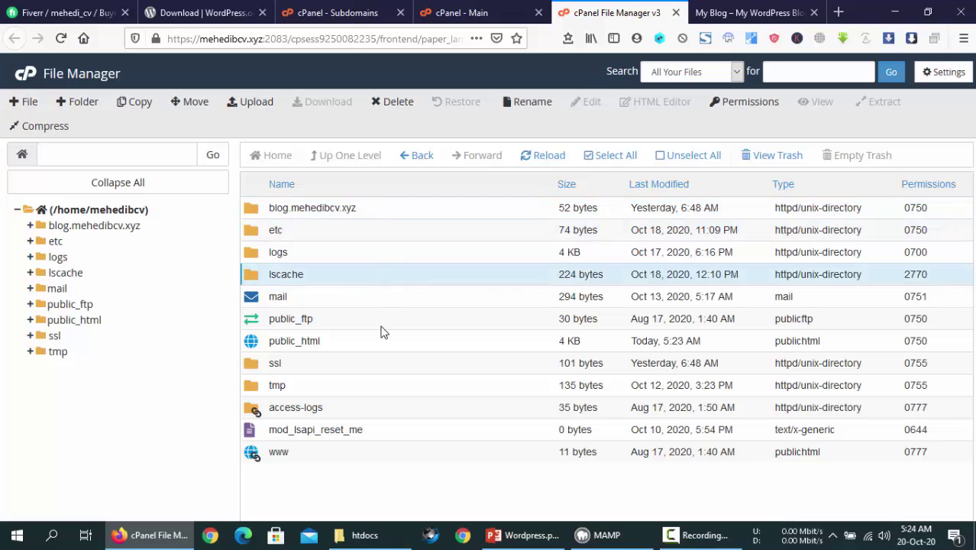
click(382, 432)
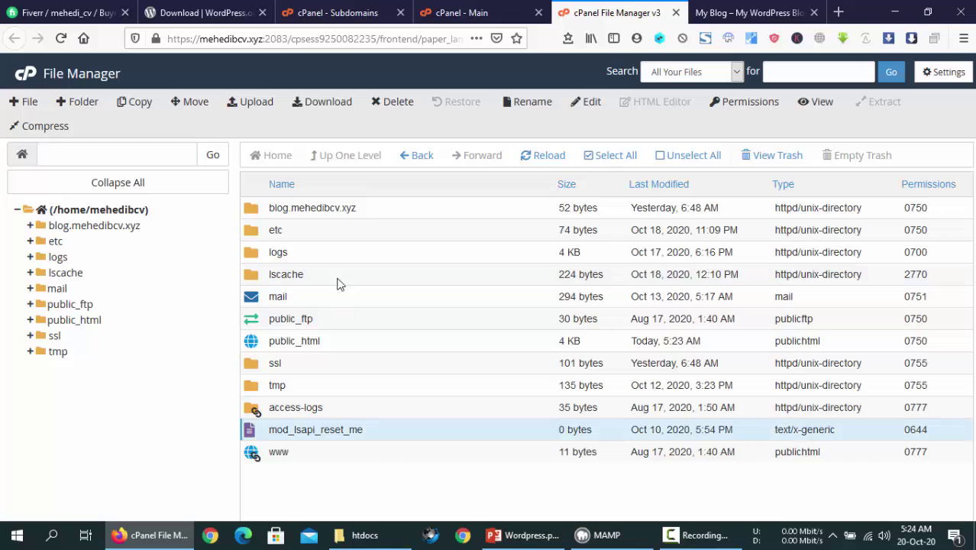
click(388, 207)
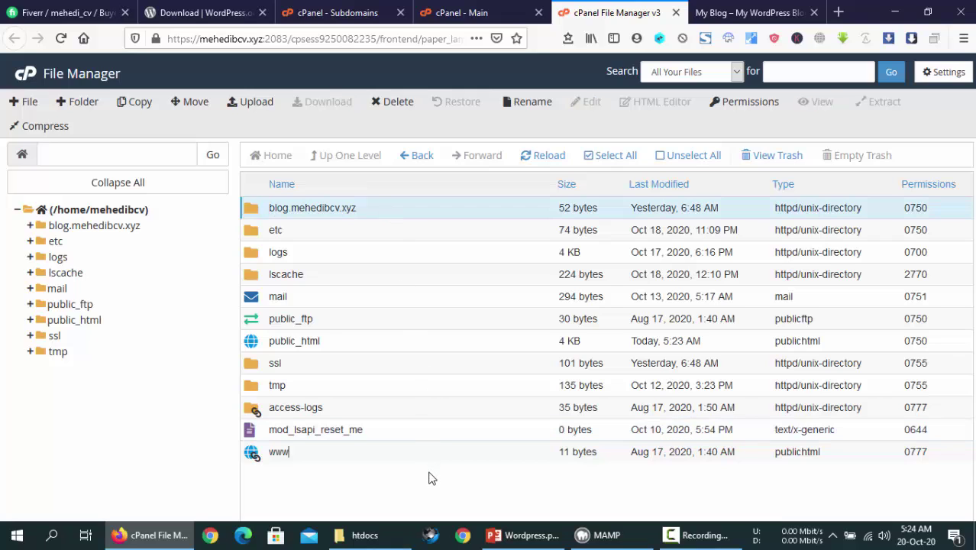
Recheck subdomains, then select public_html and open the www folder in File Manager
click(336, 12)
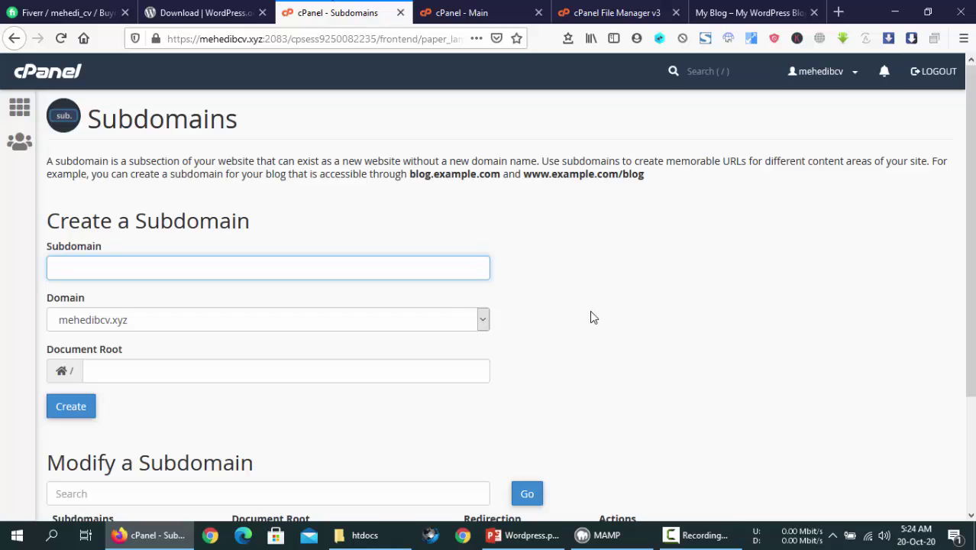
click(70, 78)
click(600, 7)
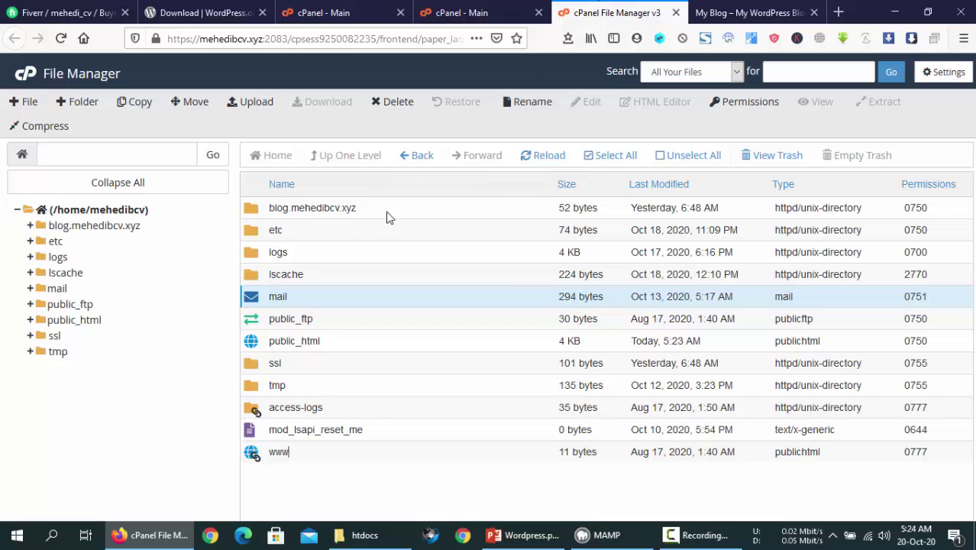
click(338, 341)
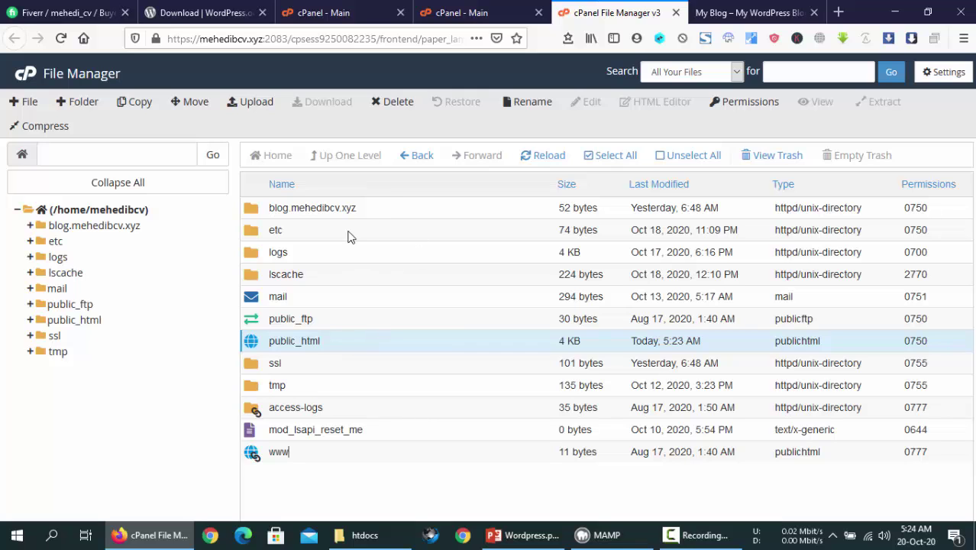
double_click(279, 451)
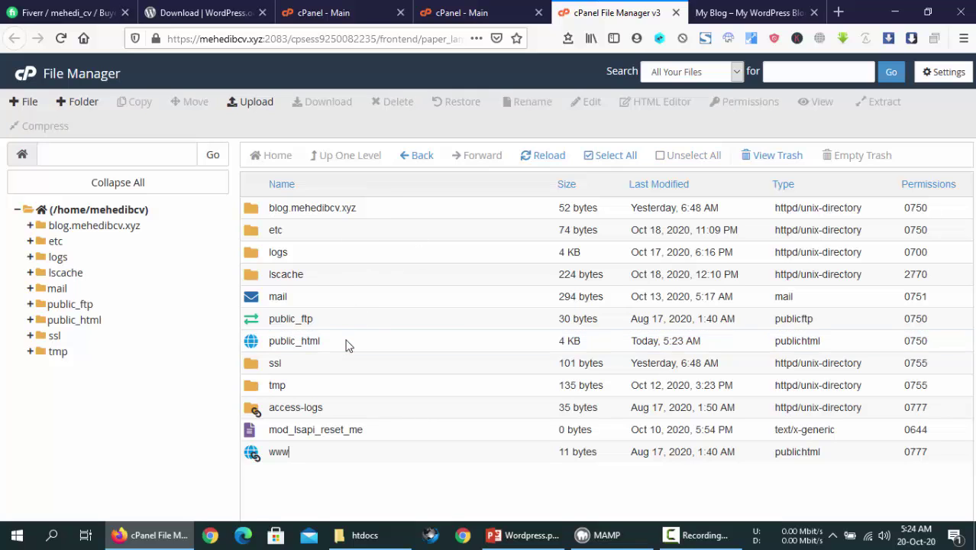
click(469, 10)
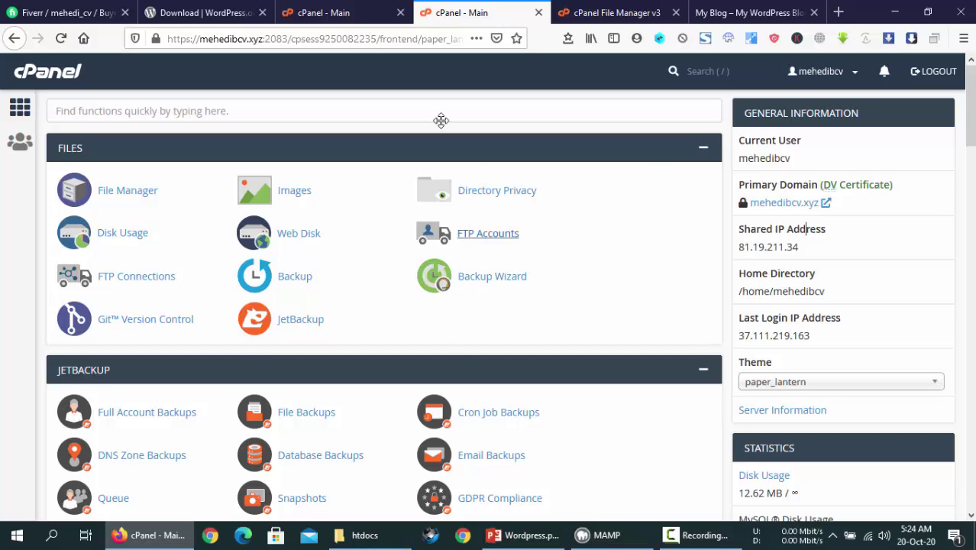
Open the Softaculous WordPress page and review its Current Installations list
key(ctrl+shift+Tab)
scroll(449, 355, down, 5)
scroll(448, 356, down, 15)
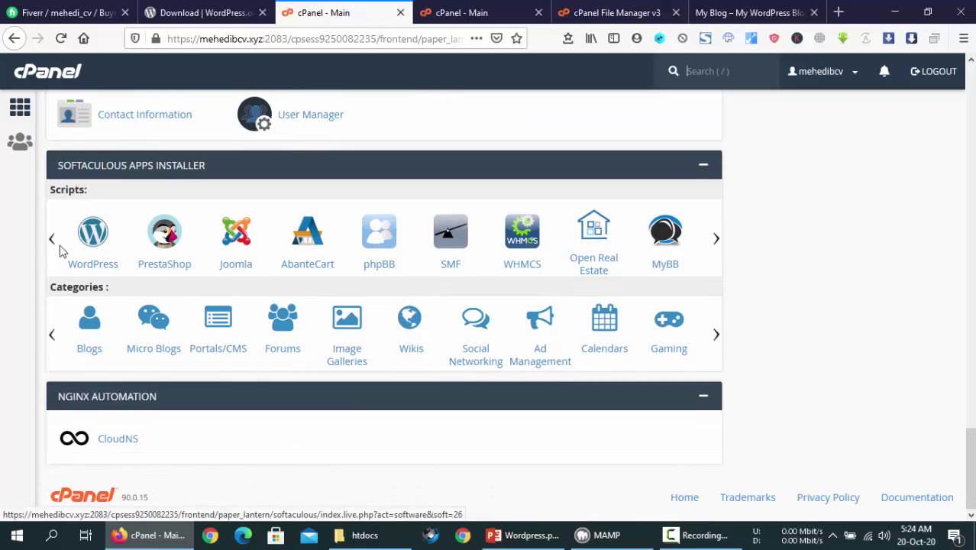
click(90, 239)
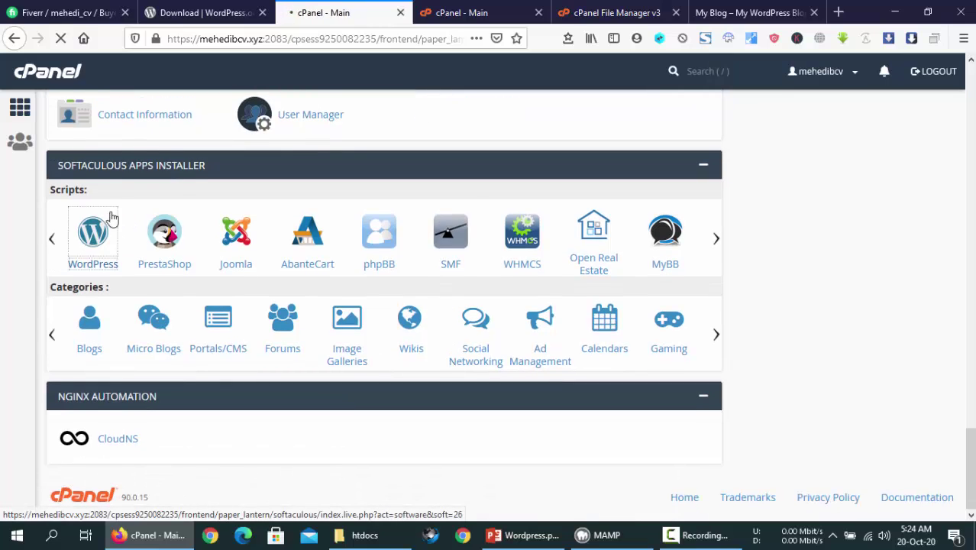
scroll(609, 276, down, 4)
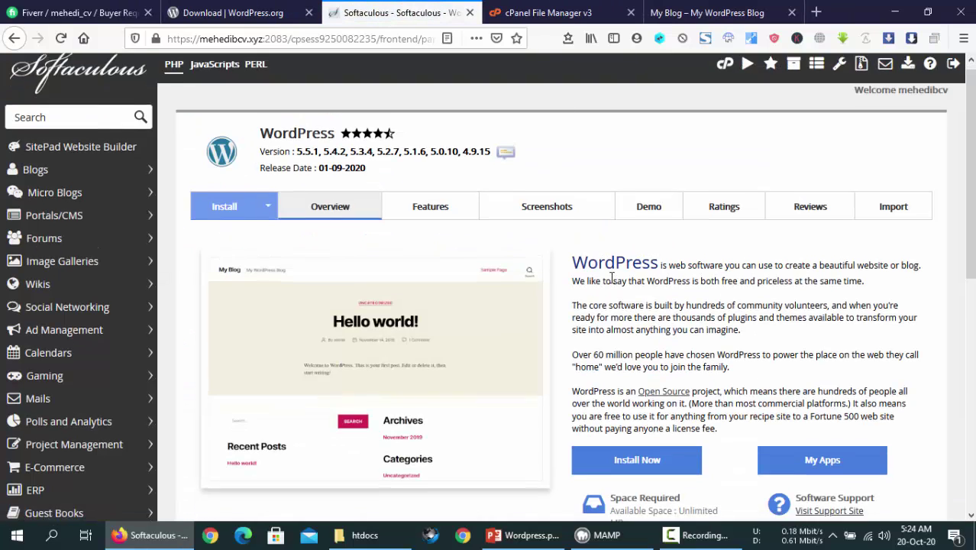
scroll(611, 277, up, 3)
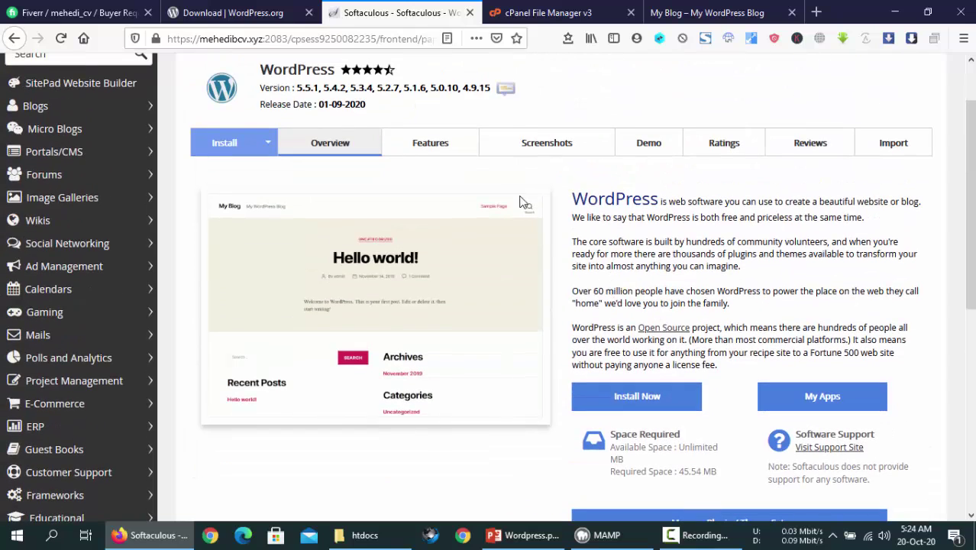
scroll(625, 374, down, 5)
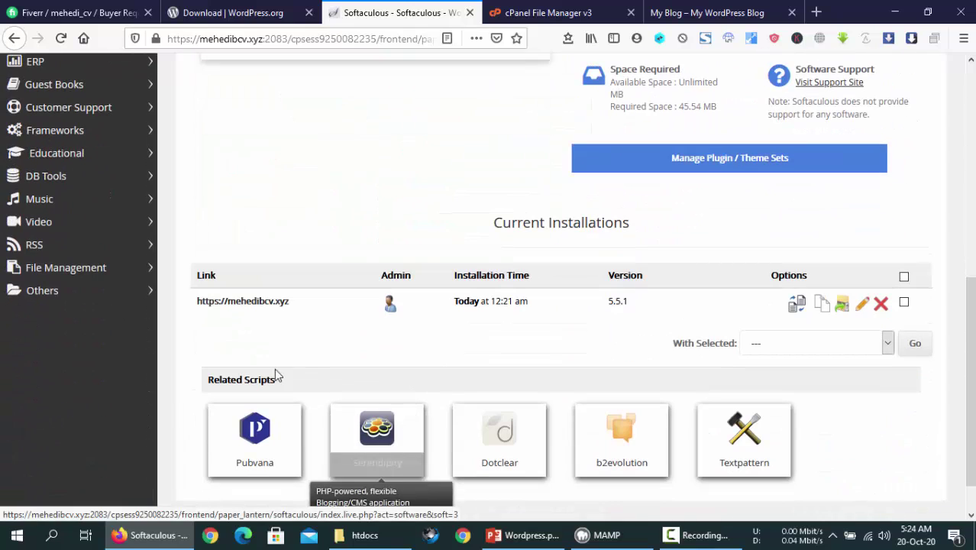
drag(195, 306, 303, 317)
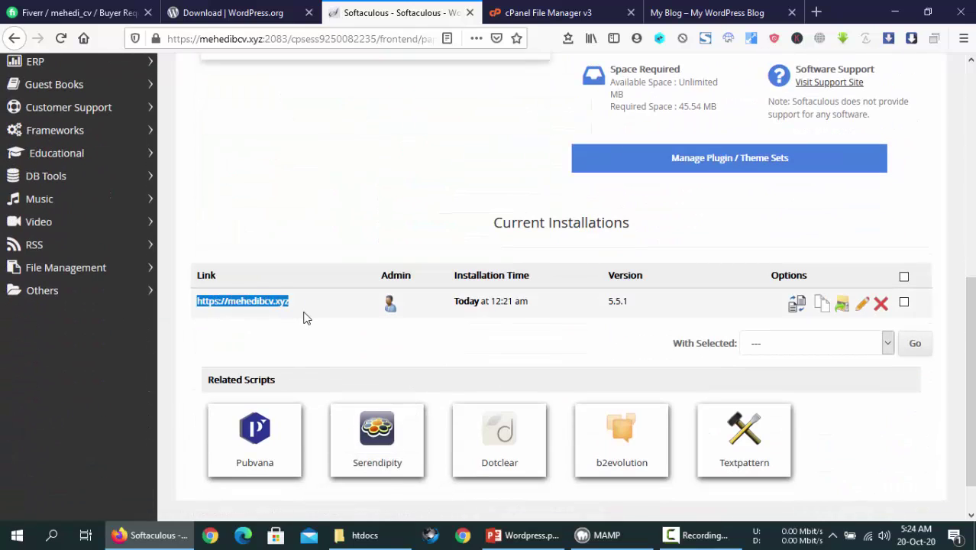
click(303, 317)
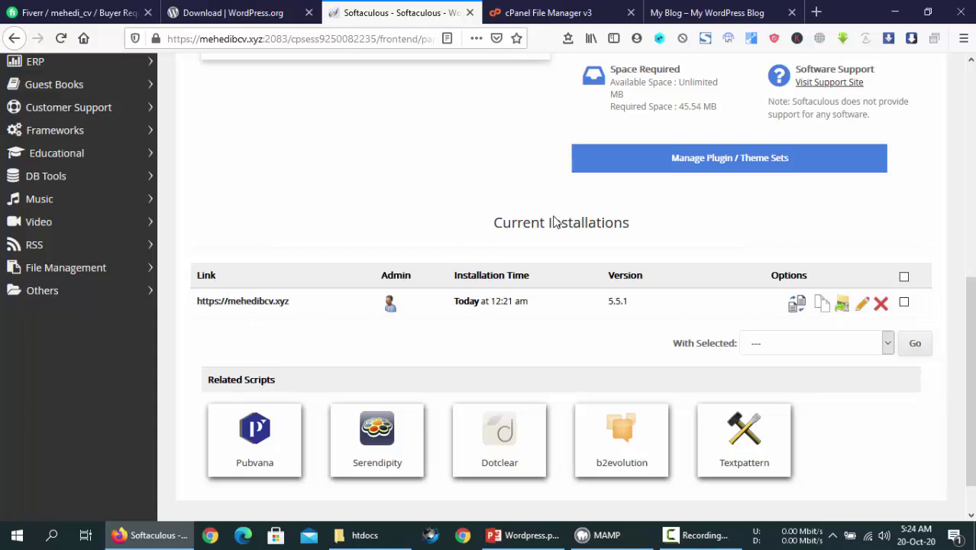
scroll(548, 245, up, 5)
click(633, 396)
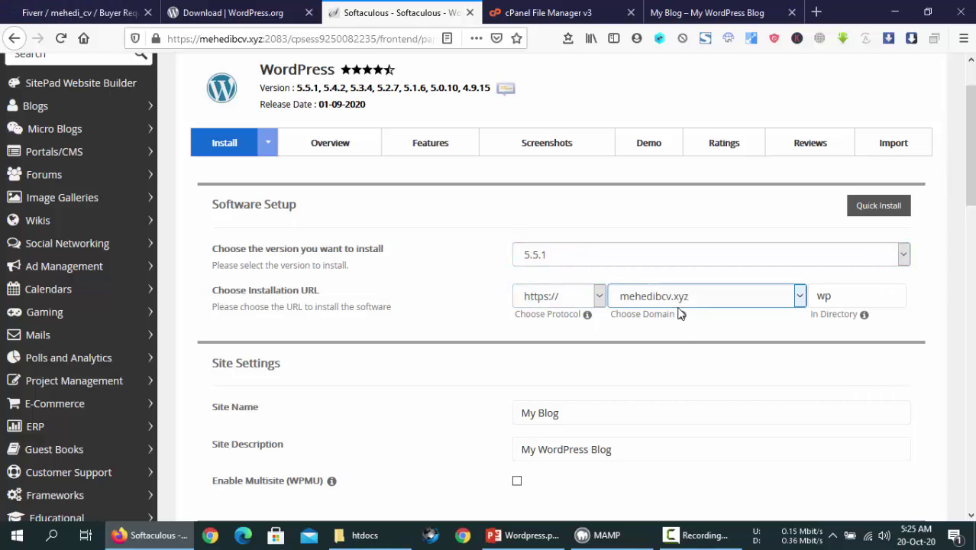
Keep domain mehedibcv.xyz and change the install directory from 'wp' to '1stdirectory'
click(702, 300)
click(701, 299)
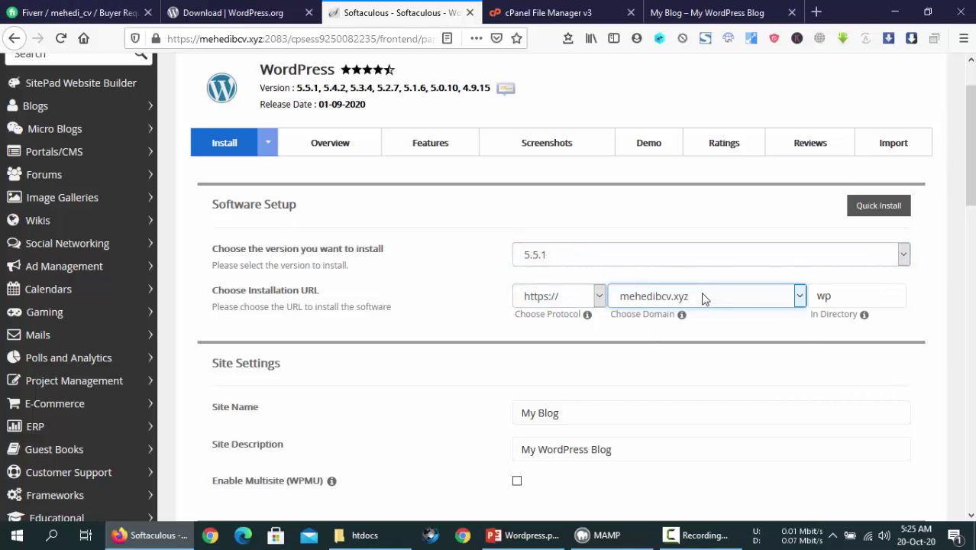
double_click(842, 297)
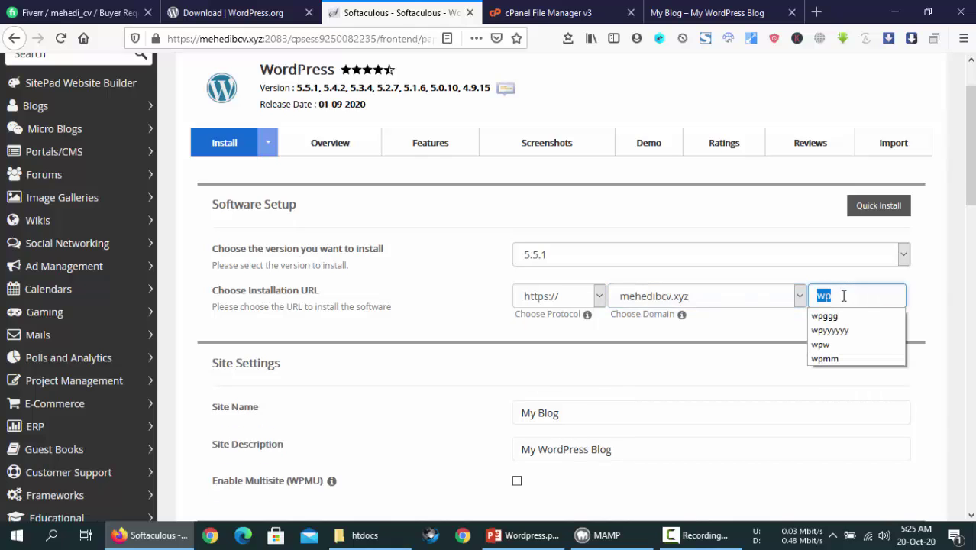
text(1std)
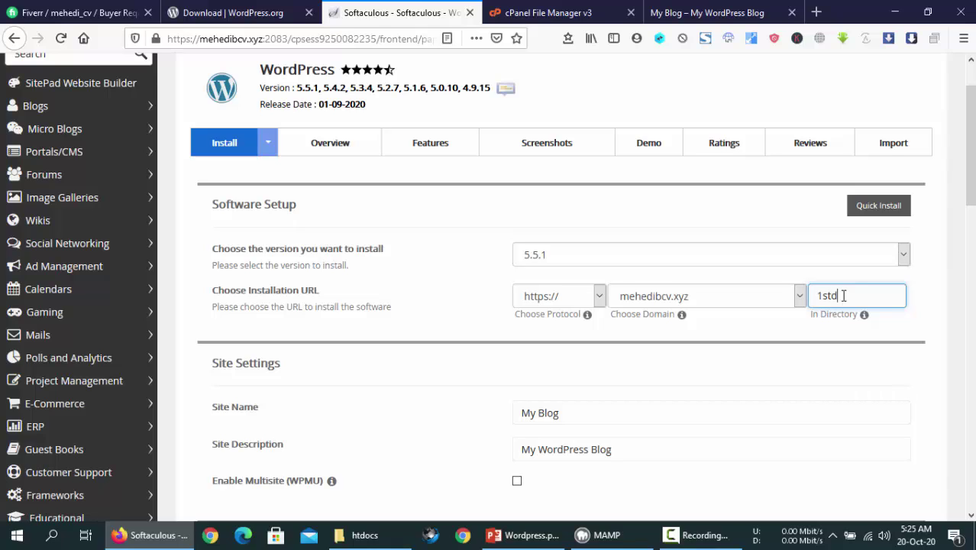
text(irectory)
scroll(779, 393, down, 3)
Enter a new admin password for the install, rated Bad (37/100)
click(647, 405)
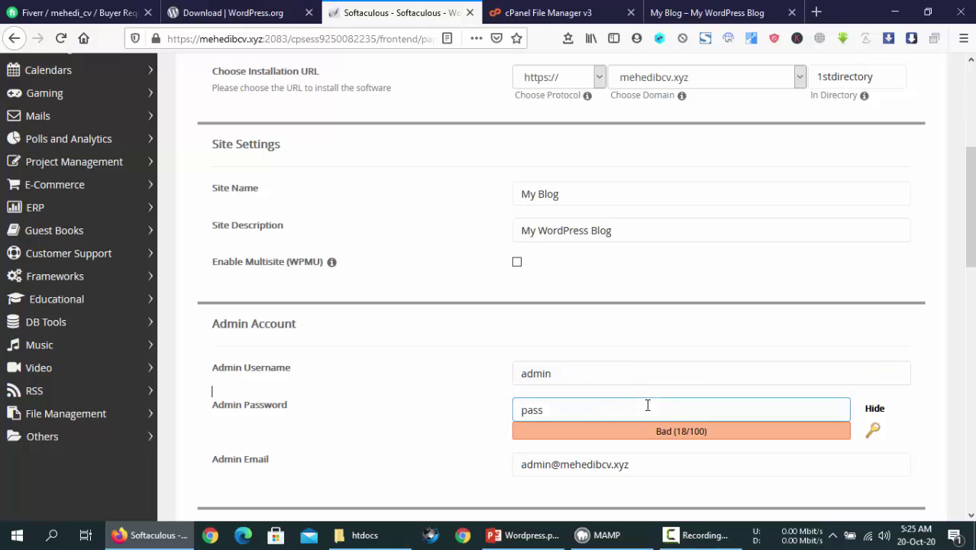
text(passwo)
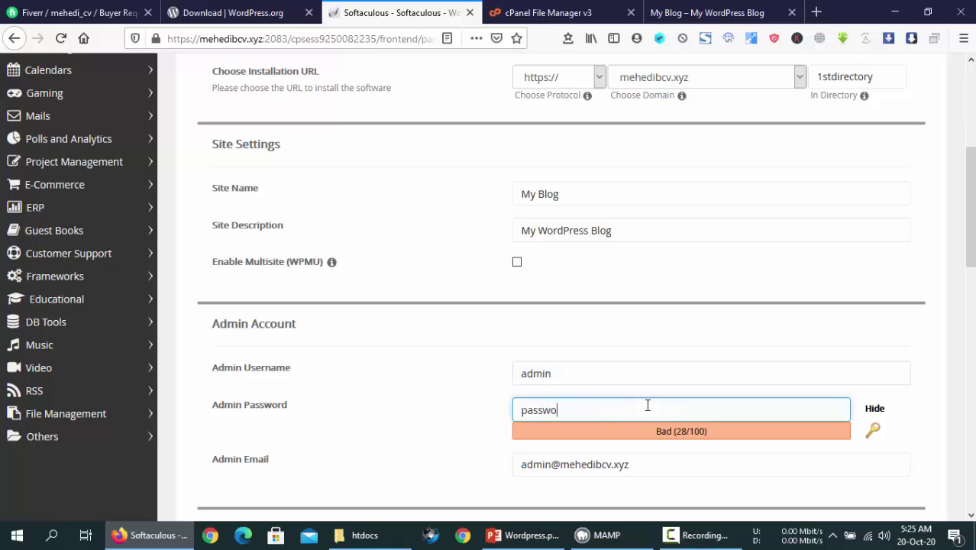
text(rd)
scroll(680, 374, down, 4)
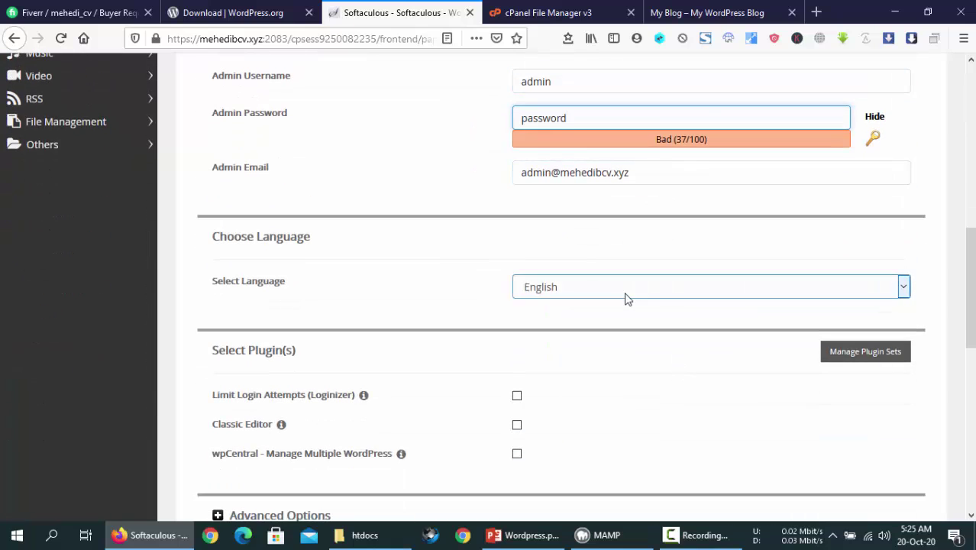
scroll(625, 296, down, 5)
scroll(624, 305, down, 1)
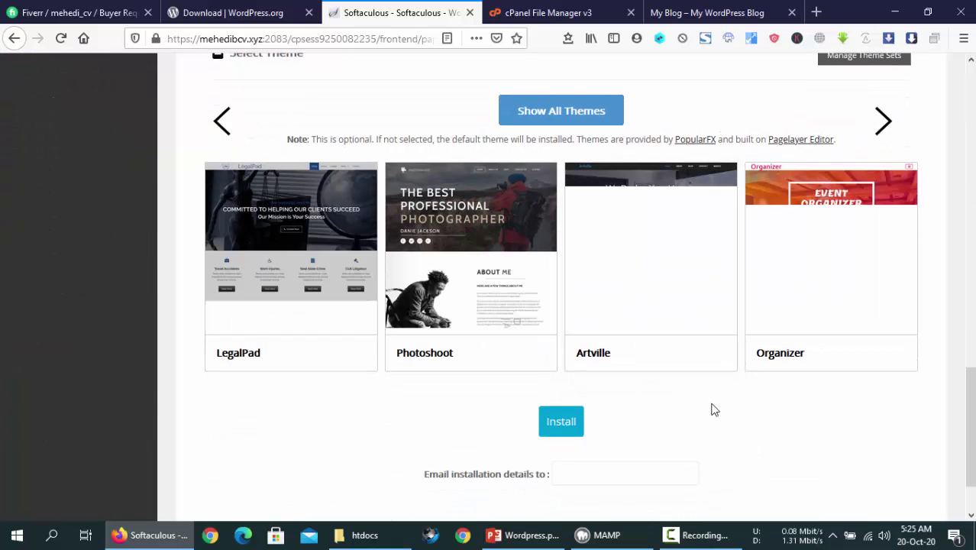
Pick the Organizer theme and run the WordPress install for mehedibcv.xyz/1stdirectory
click(711, 11)
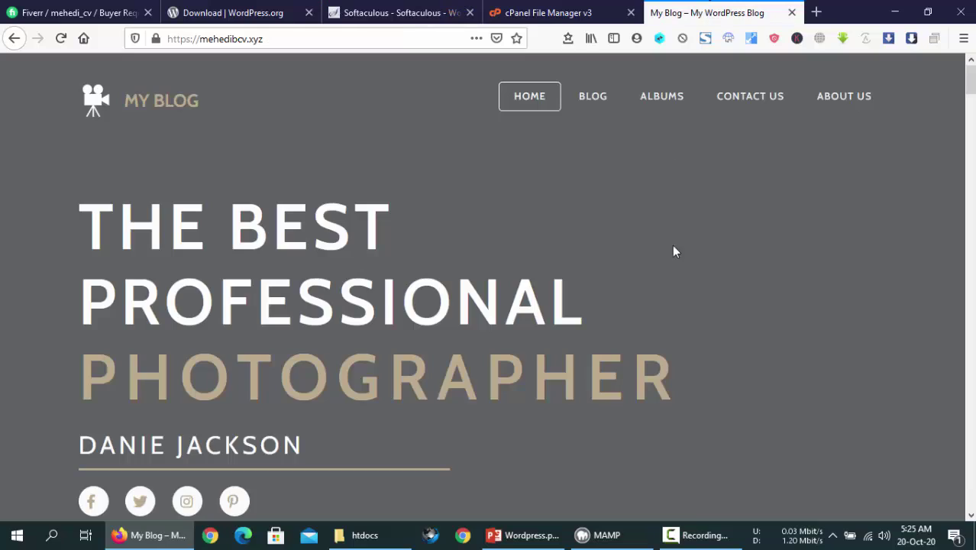
click(402, 7)
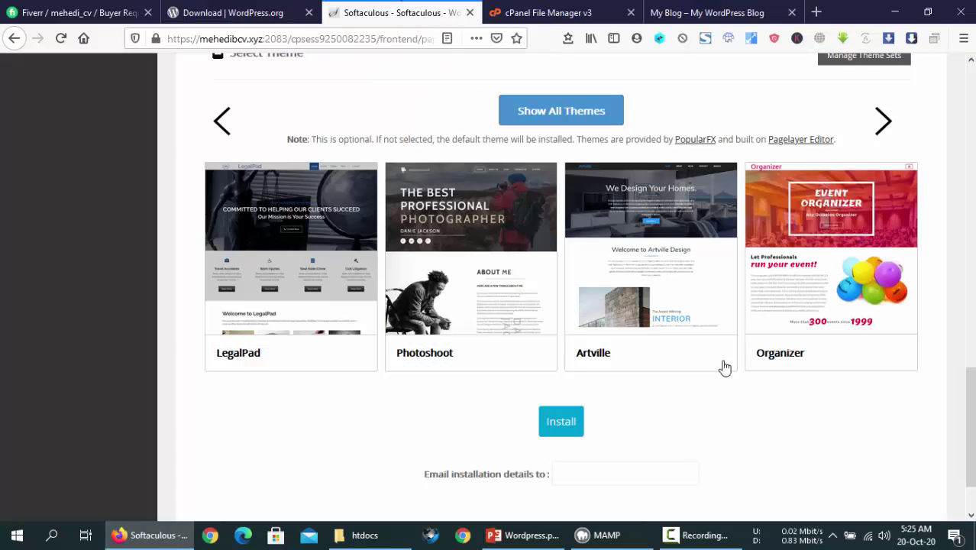
click(850, 241)
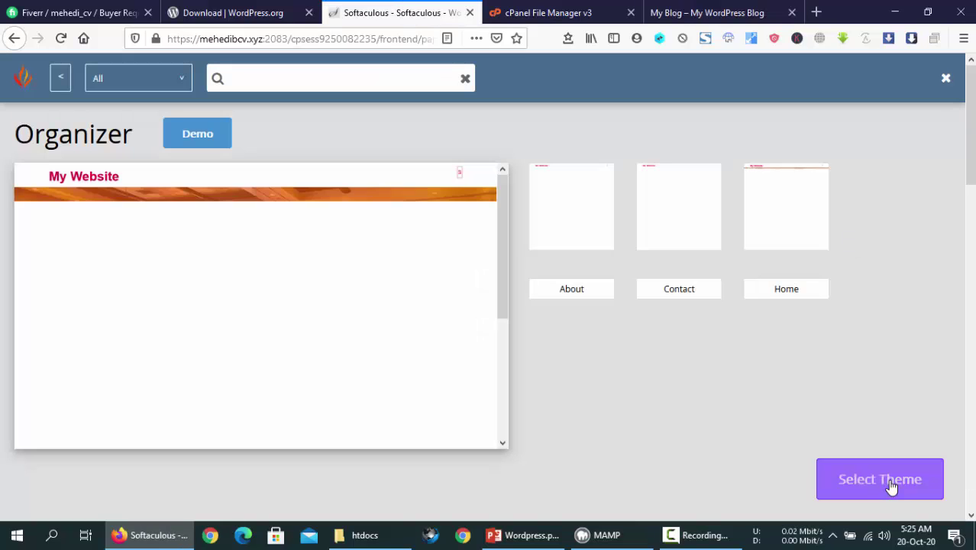
click(886, 482)
scroll(701, 407, up, 4)
scroll(701, 406, up, 3)
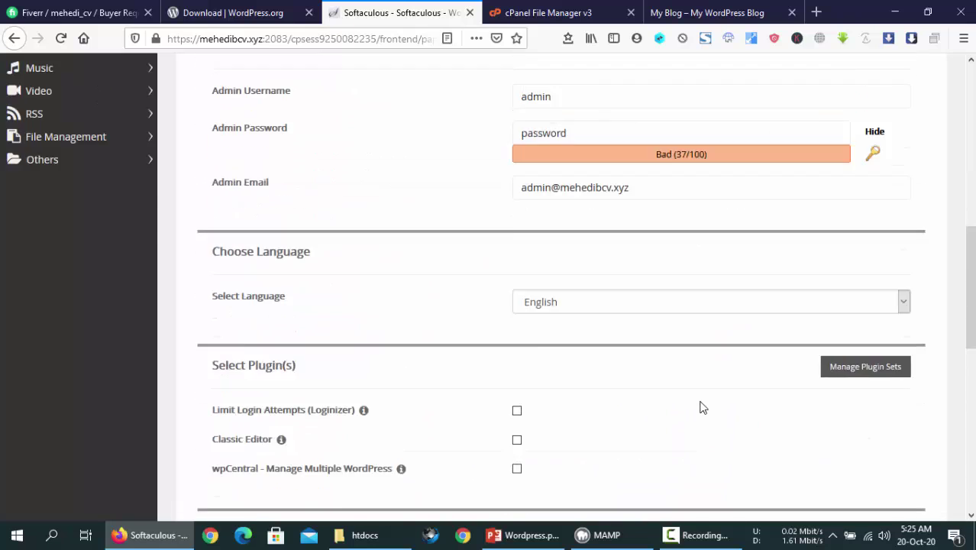
scroll(701, 407, down, 7)
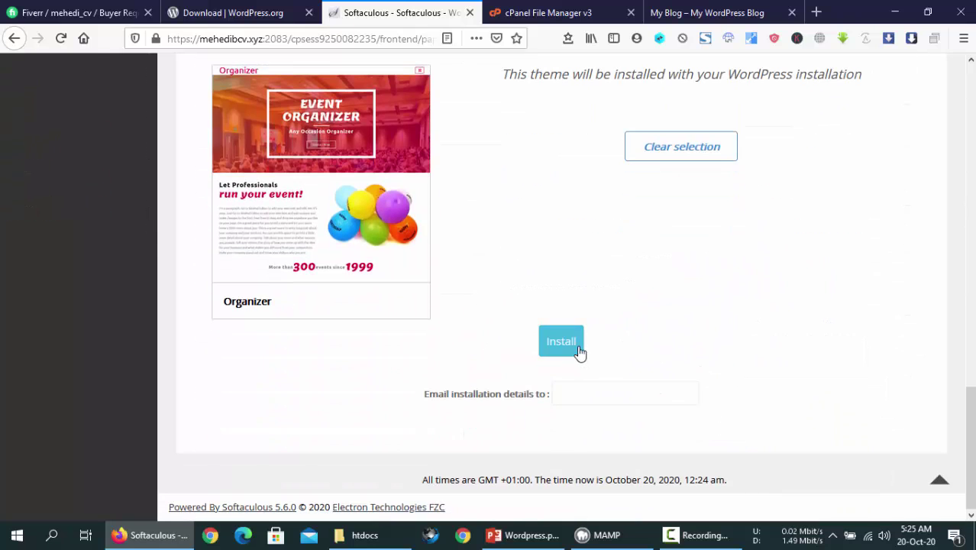
click(562, 341)
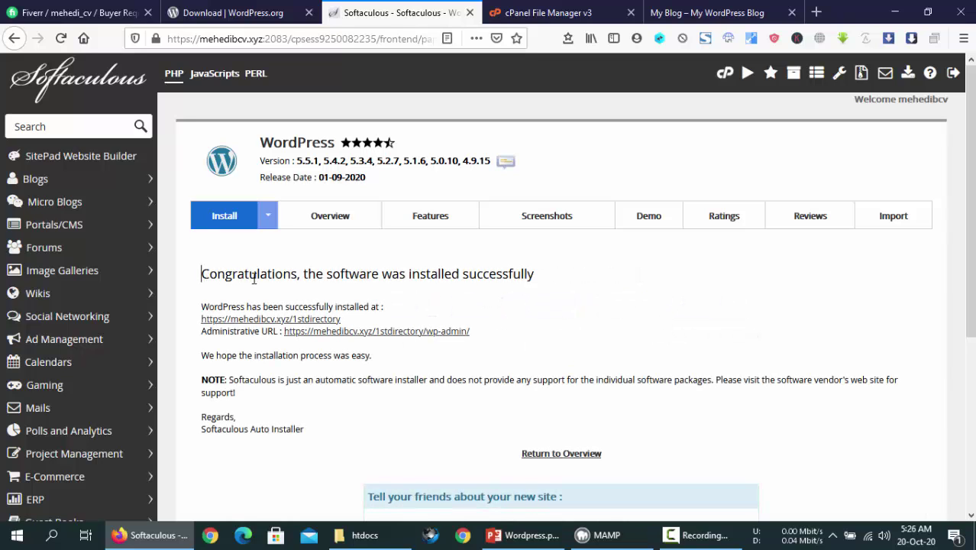
drag(200, 275, 535, 276)
click(533, 276)
click(706, 12)
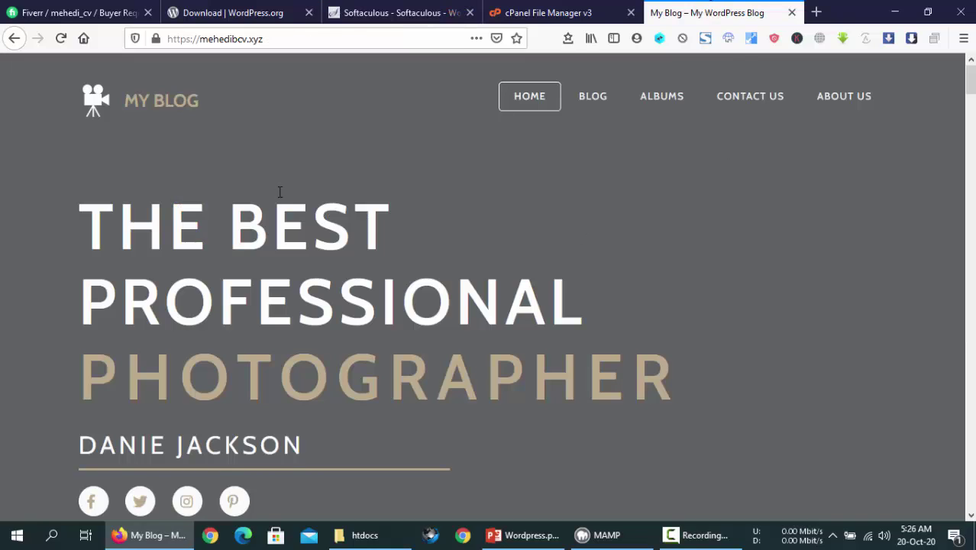
right_click(164, 116)
click(60, 38)
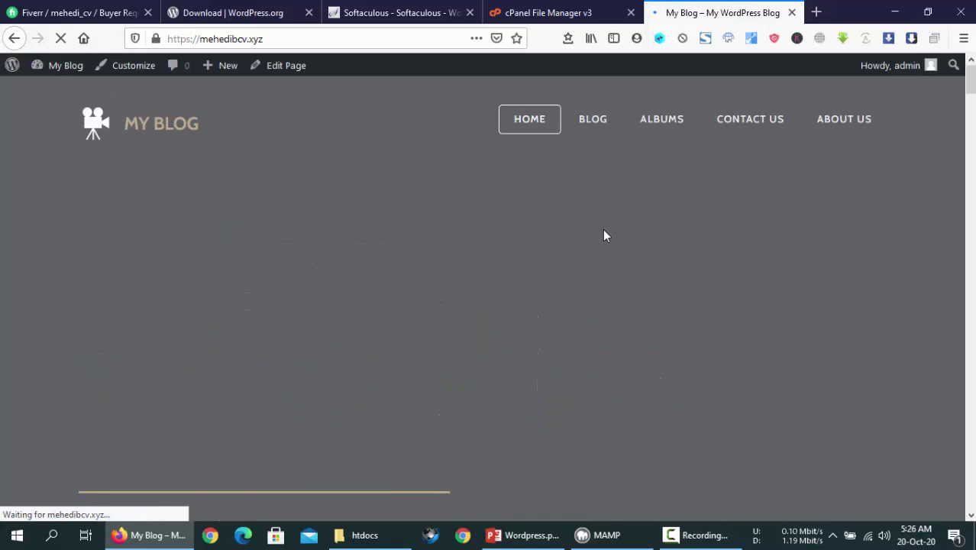
scroll(562, 391, down, 5)
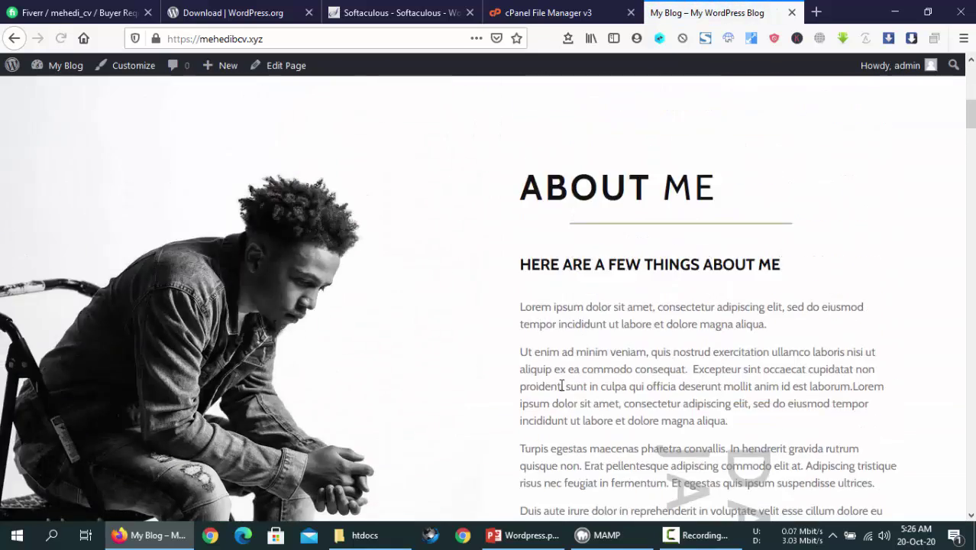
scroll(561, 386, up, 5)
click(412, 13)
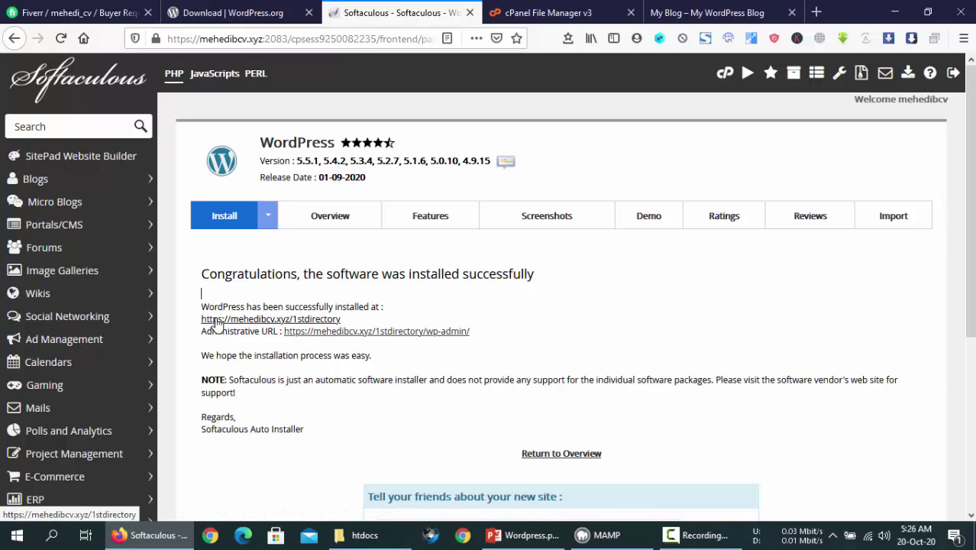
Open the new mehedibcv.xyz/1stdirectory site in its own tab beside the root site
drag(198, 325, 345, 324)
click(247, 340)
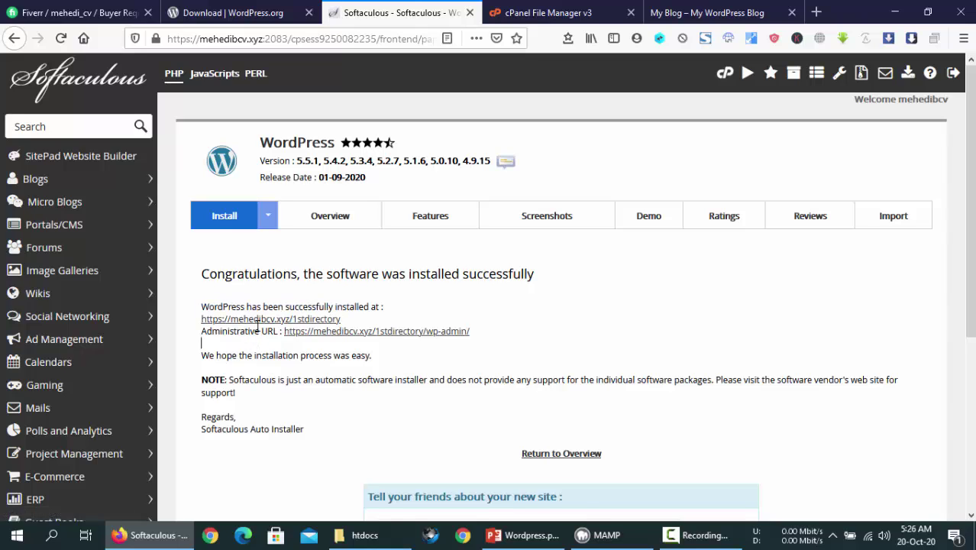
middle_click(258, 321)
click(464, 10)
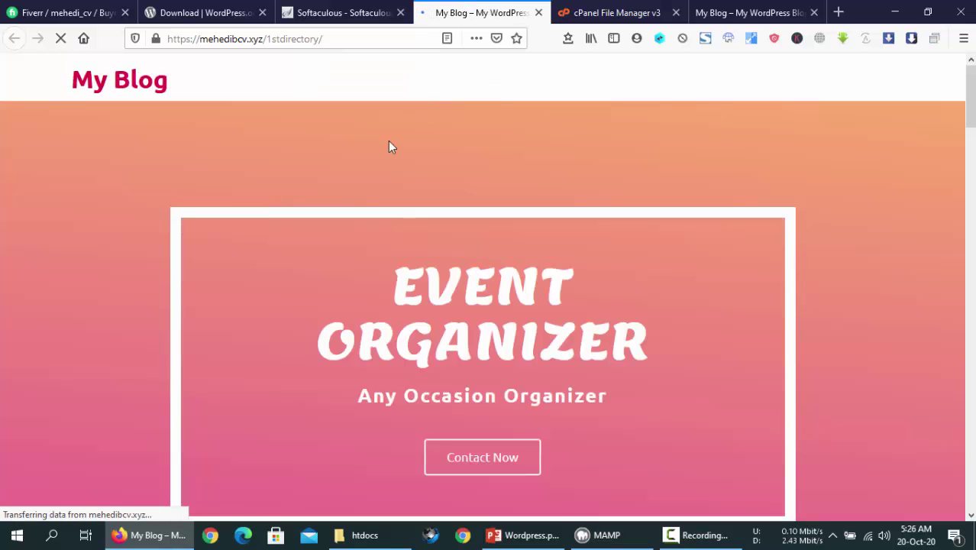
click(752, 12)
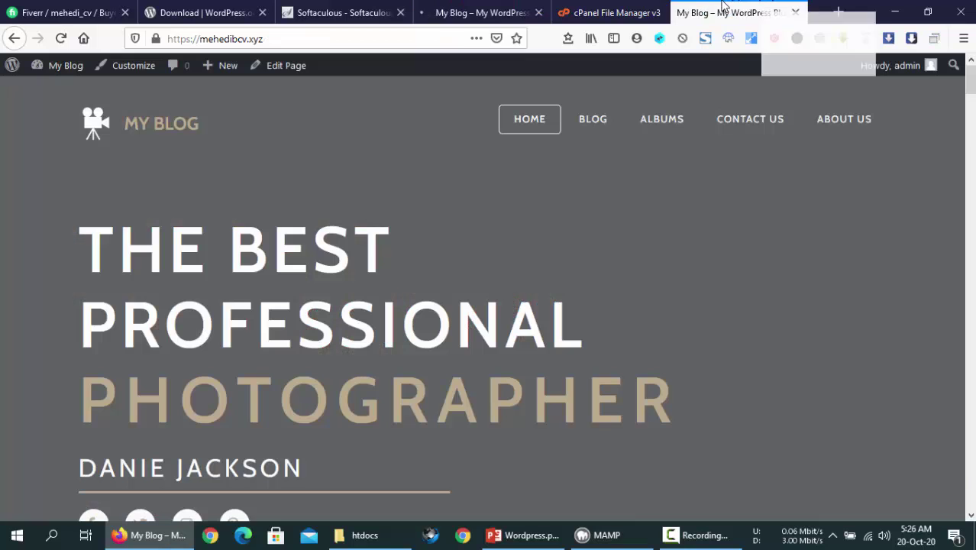
drag(752, 12, 615, 13)
click(481, 12)
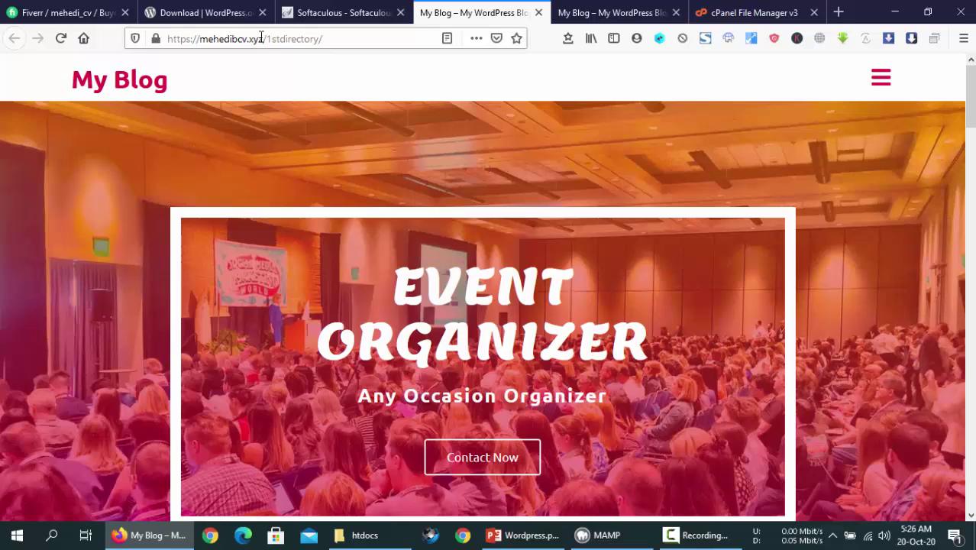
Compare the 1stdirectory site's address with the root photographer site's address
drag(258, 38, 226, 38)
click(585, 86)
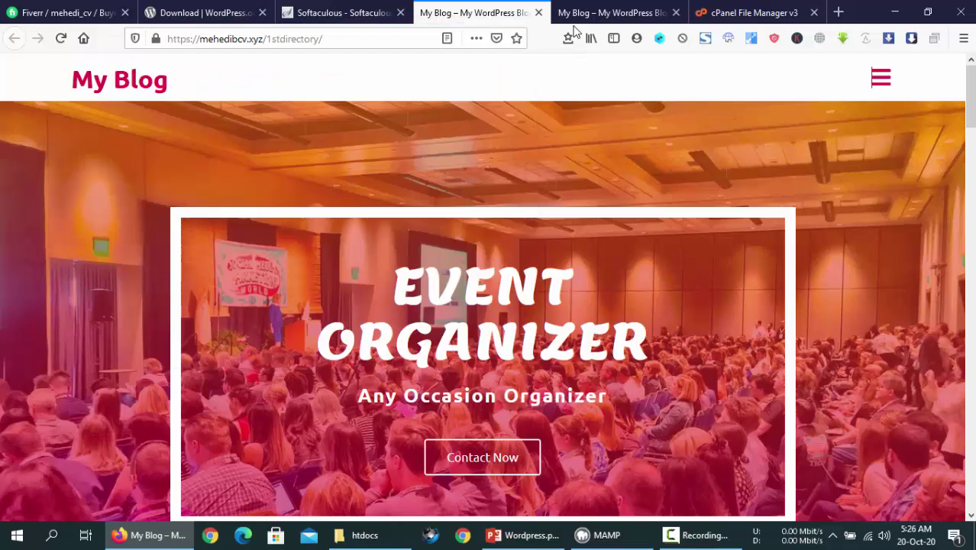
click(580, 14)
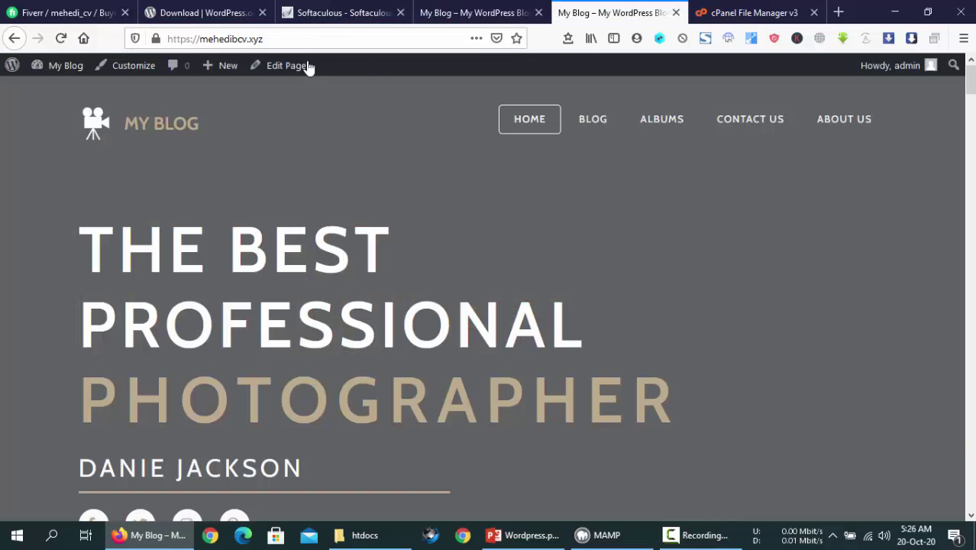
click(440, 9)
click(600, 11)
drag(308, 40, 150, 39)
click(595, 212)
Check the /1stdirectory address, scroll the Event Organizer page, and return to Softaculous
click(491, 14)
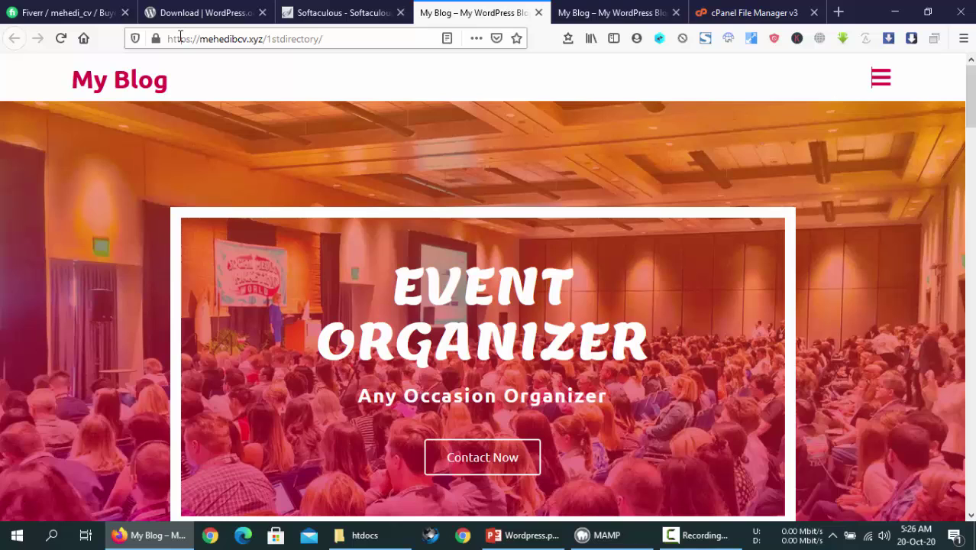
drag(170, 38, 260, 40)
click(267, 39)
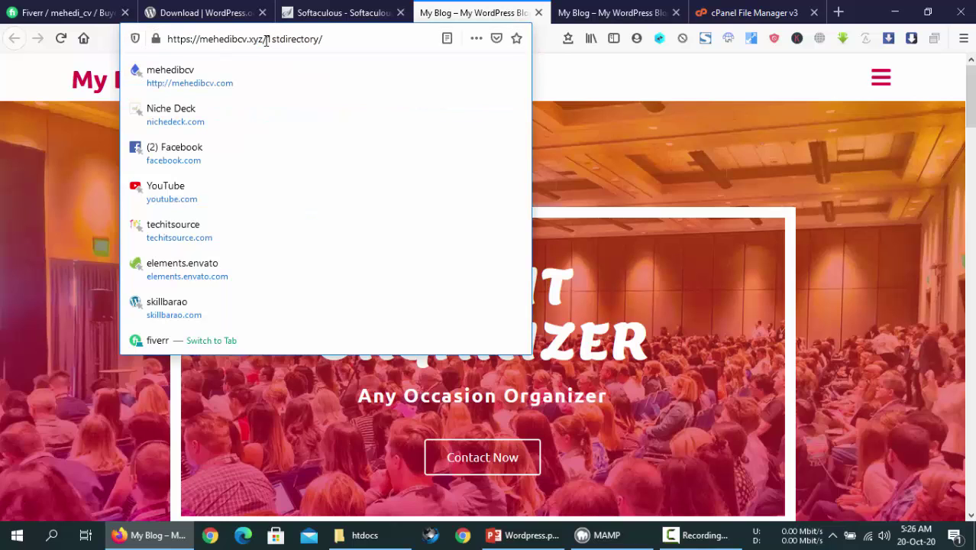
drag(322, 38, 267, 40)
click(592, 275)
scroll(484, 324, down, 15)
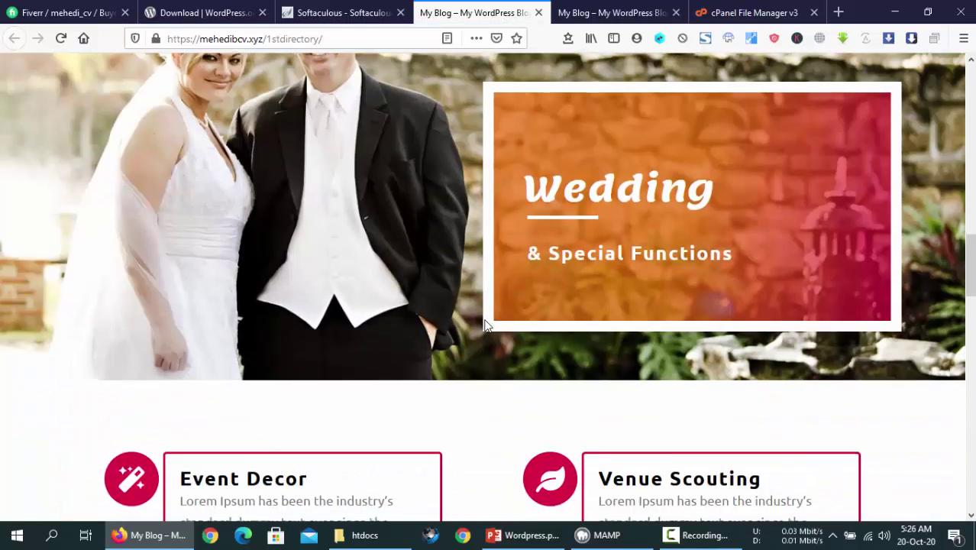
scroll(484, 328, down, 8)
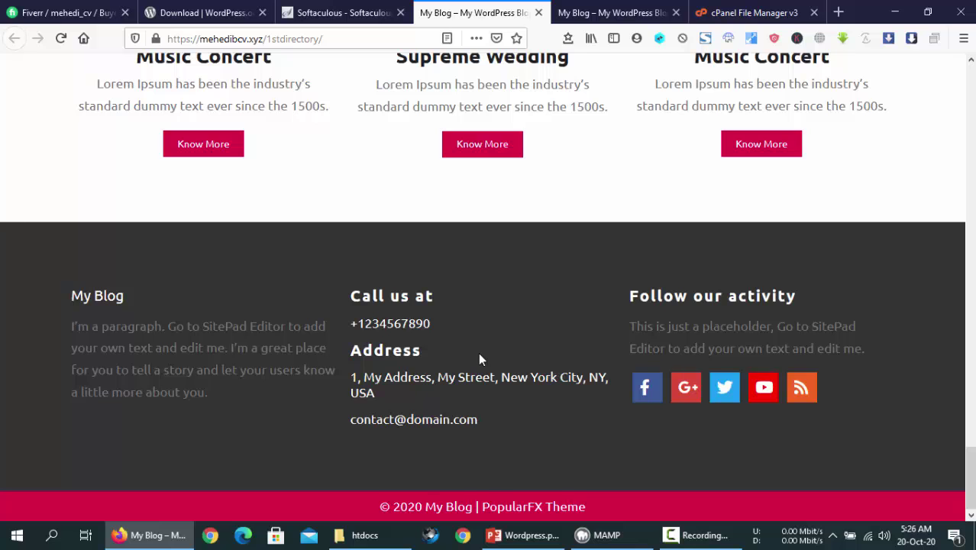
click(344, 12)
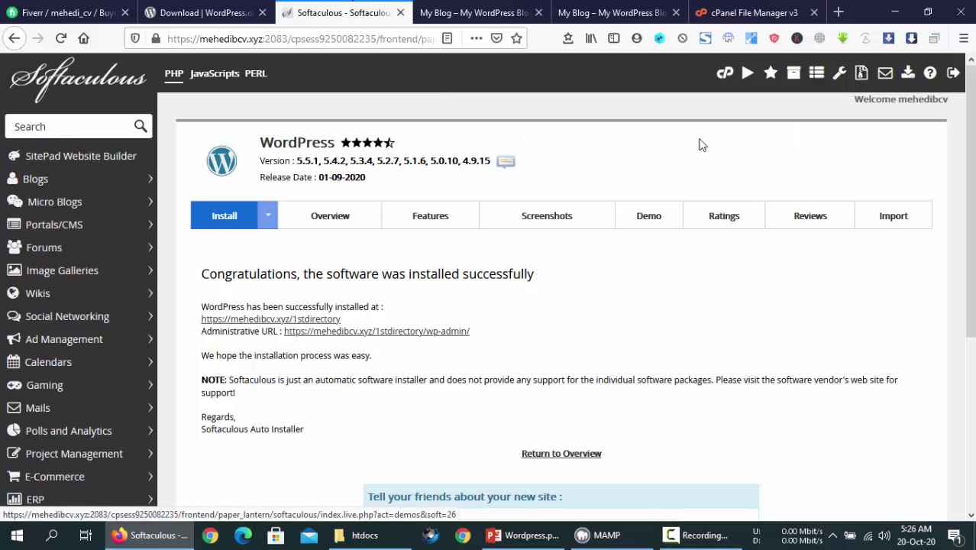
Go to the cPanel dashboard and open File Manager on the home directory listing
click(725, 80)
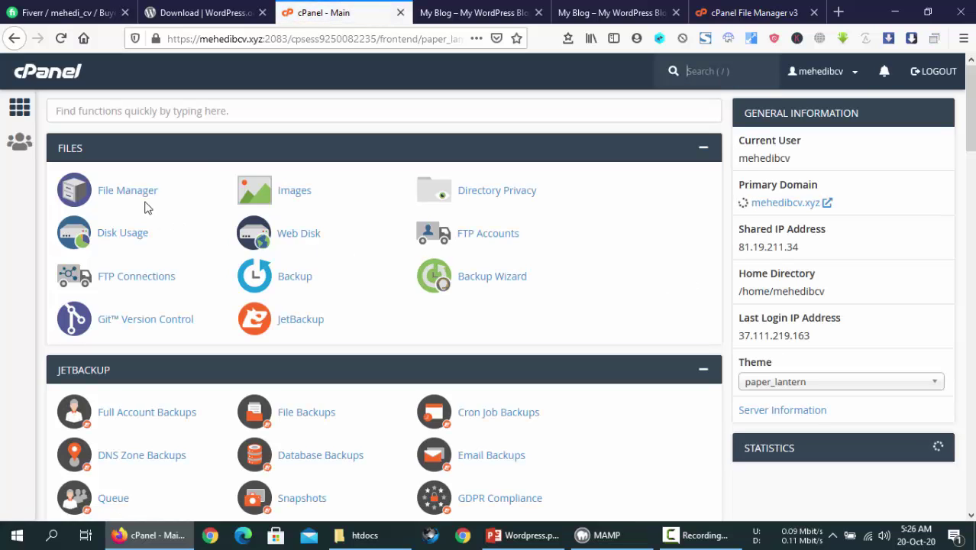
click(132, 193)
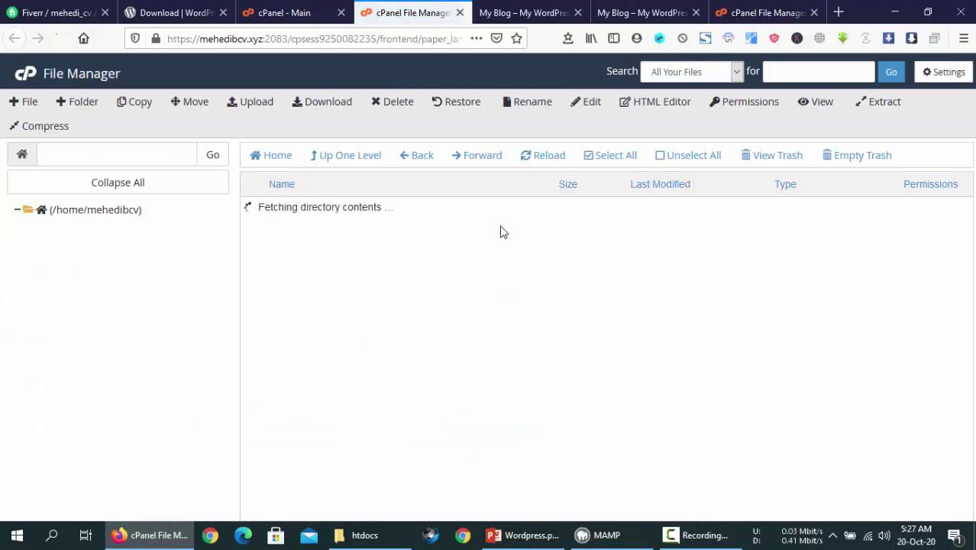
click(282, 13)
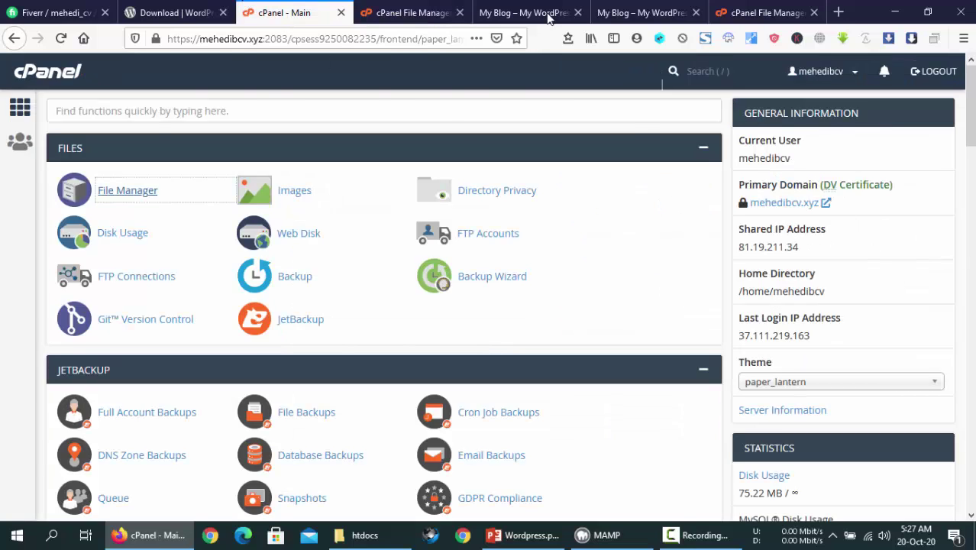
click(534, 13)
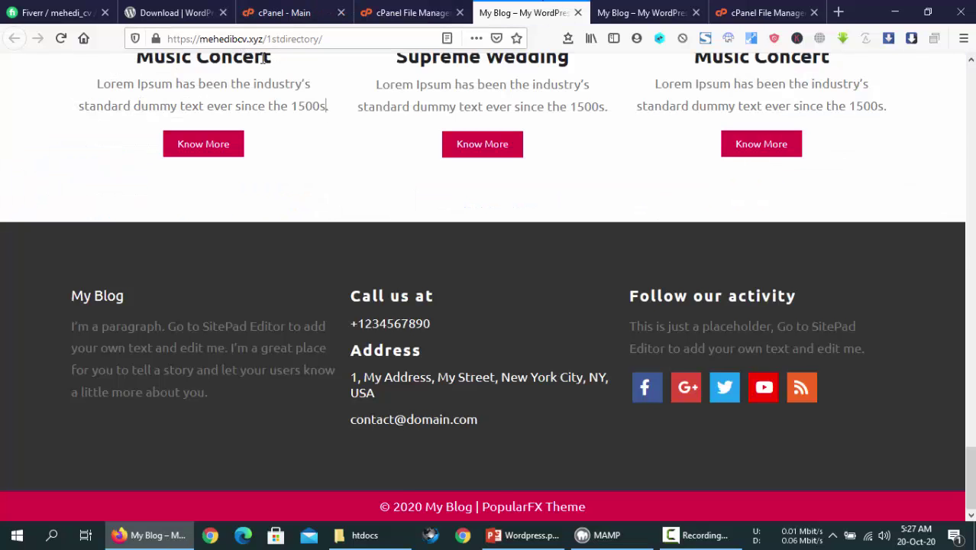
click(287, 13)
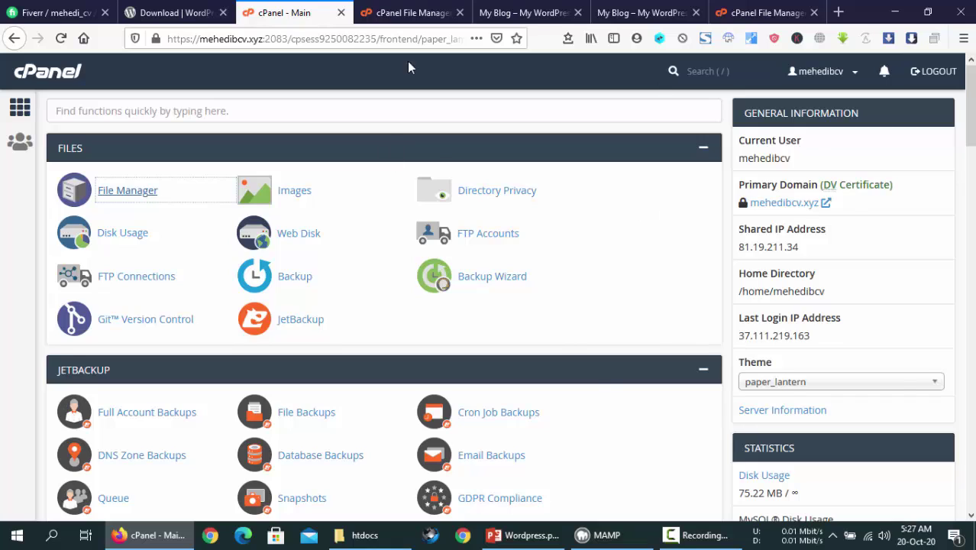
click(410, 13)
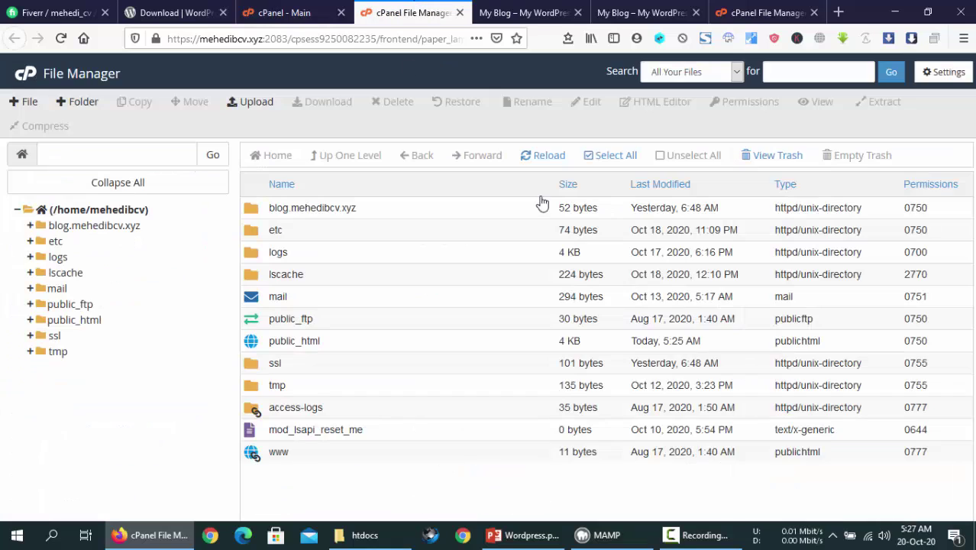
Open public_html and select the 1stdirectory folder inside it
click(352, 348)
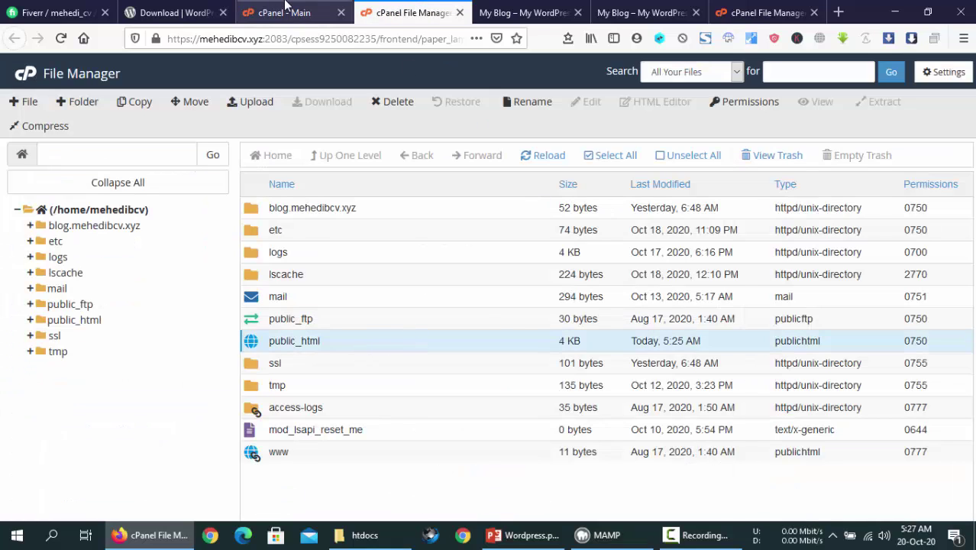
click(284, 7)
click(410, 13)
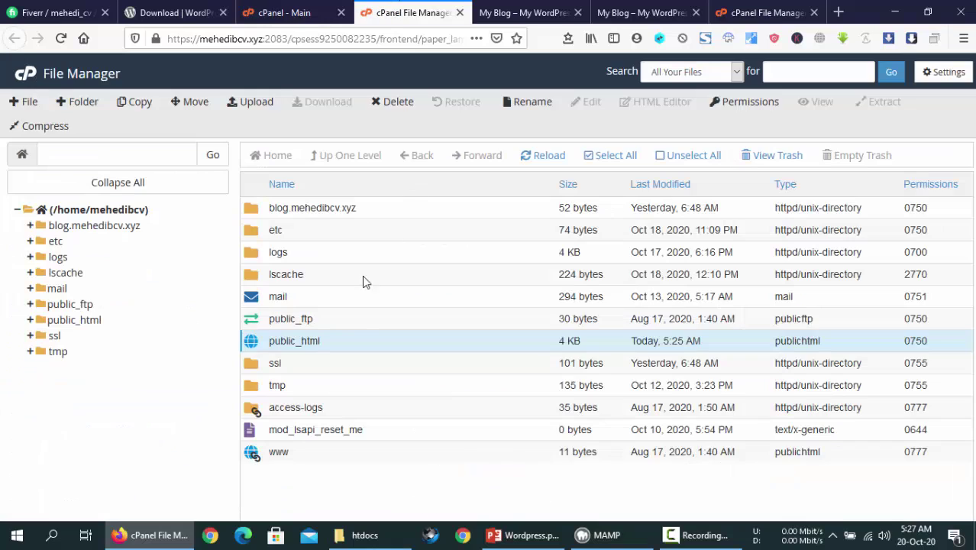
double_click(347, 346)
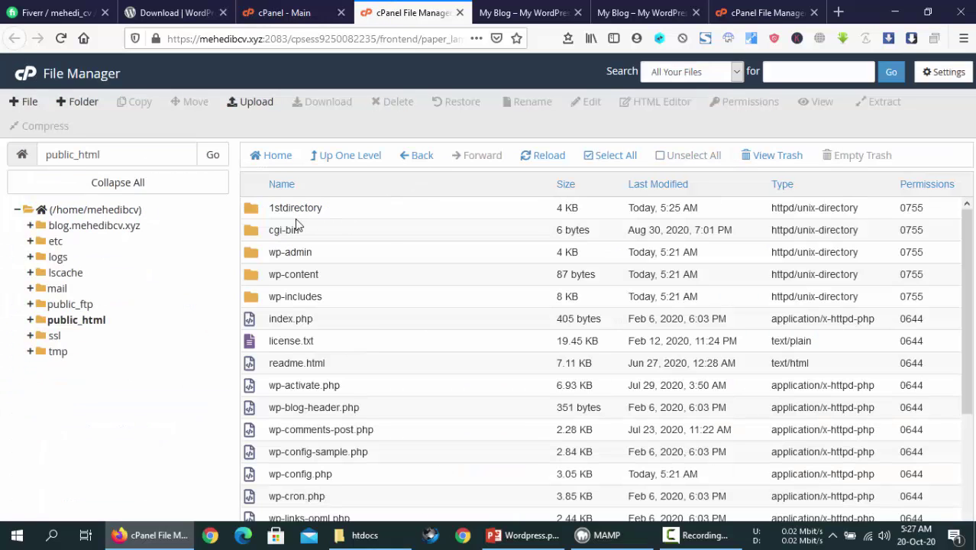
click(355, 217)
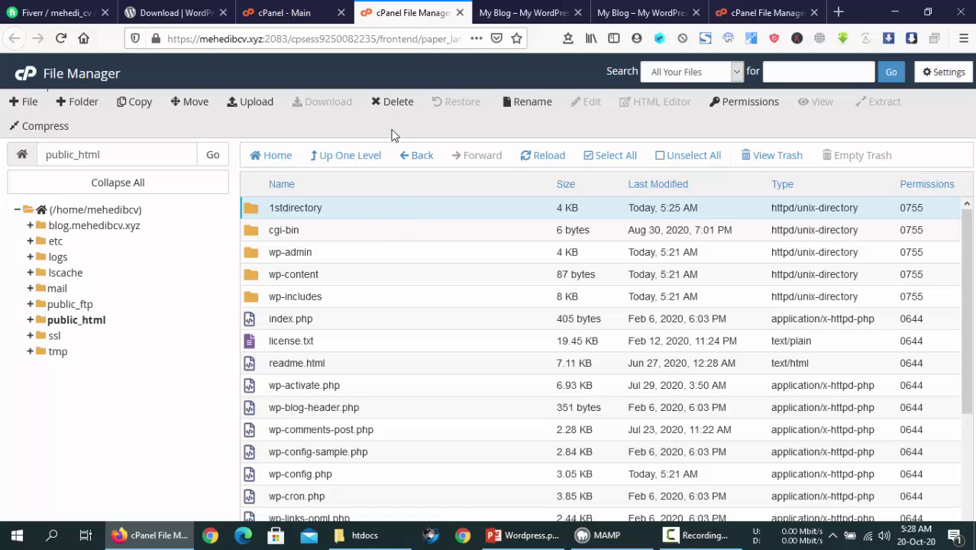
Review the 1stdirectory Event Organizer and root photographer sites in their tabs
click(535, 9)
click(609, 9)
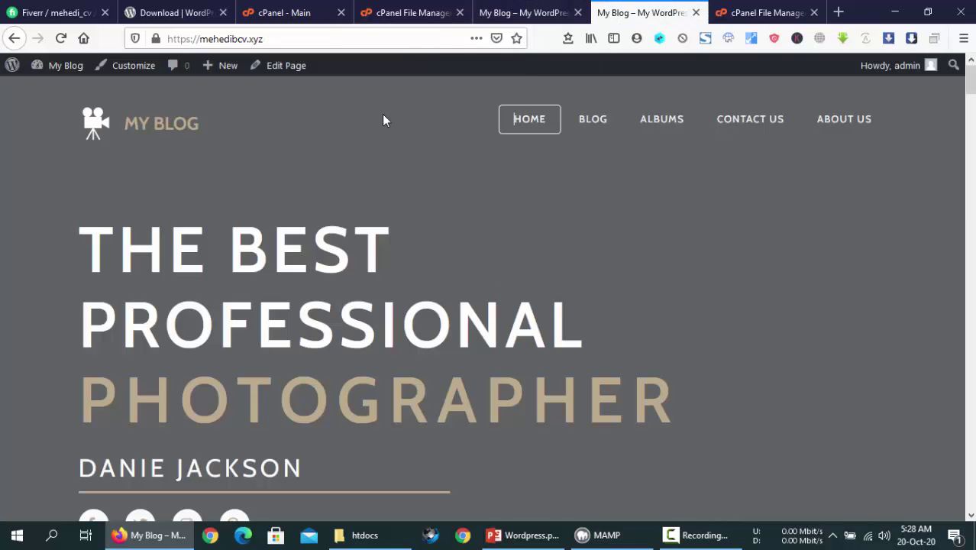
click(481, 17)
scroll(436, 233, up, 20)
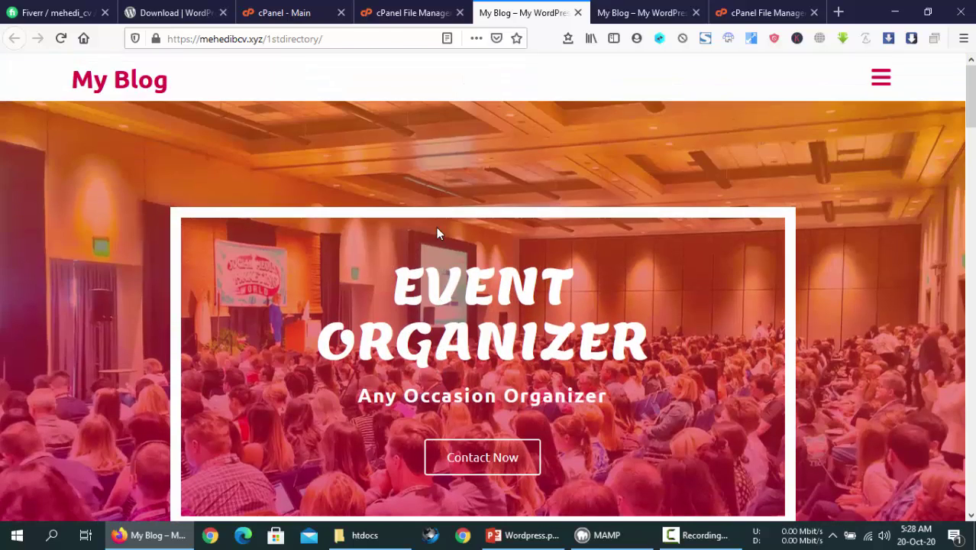
click(403, 12)
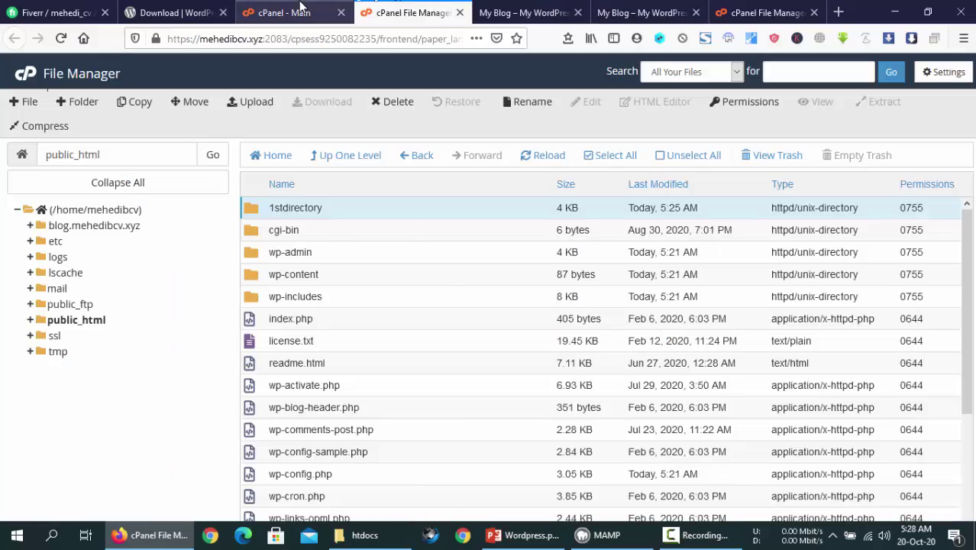
click(299, 12)
click(404, 12)
Go up to the home directory, select blog.mehedibcv.xyz, and scroll cPanel to Softaculous Apps
click(346, 156)
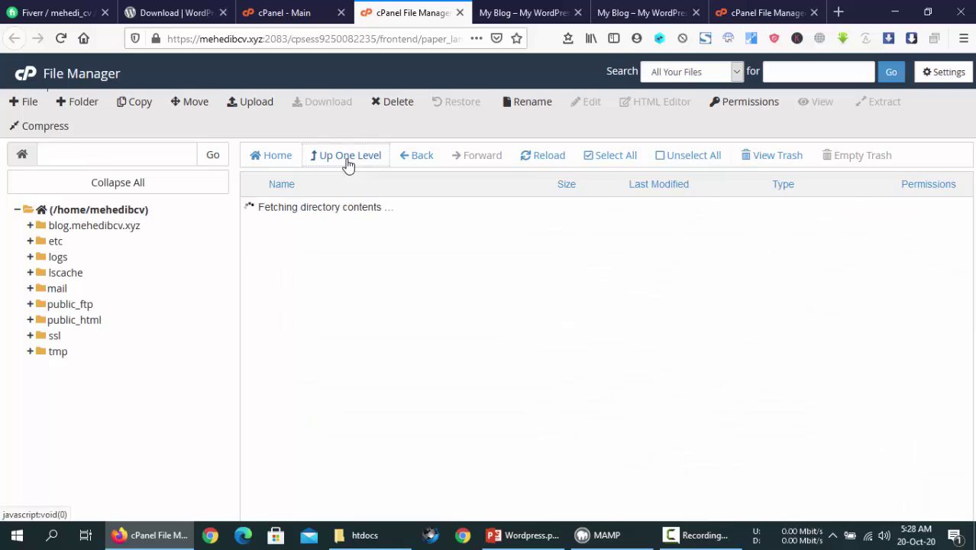
click(373, 208)
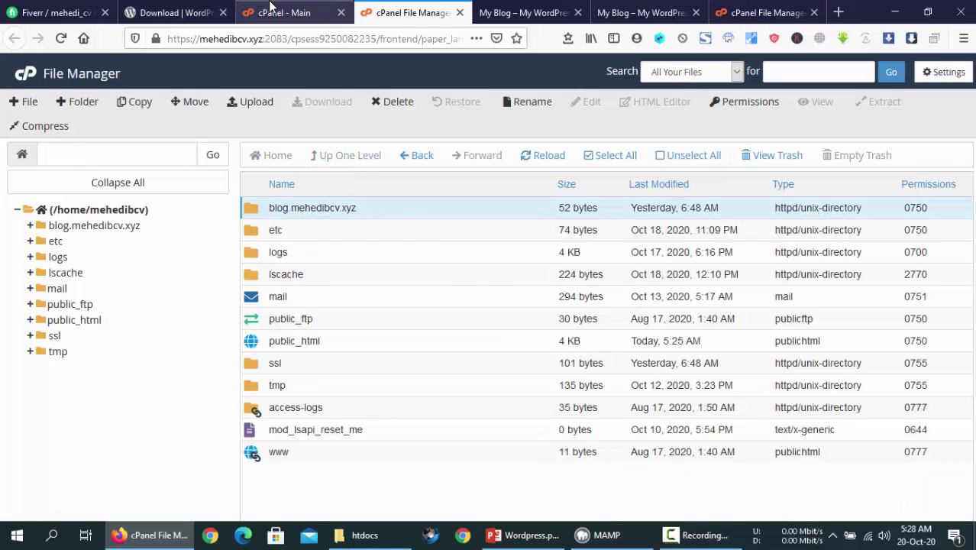
click(267, 14)
scroll(355, 296, down, 10)
scroll(329, 304, down, 10)
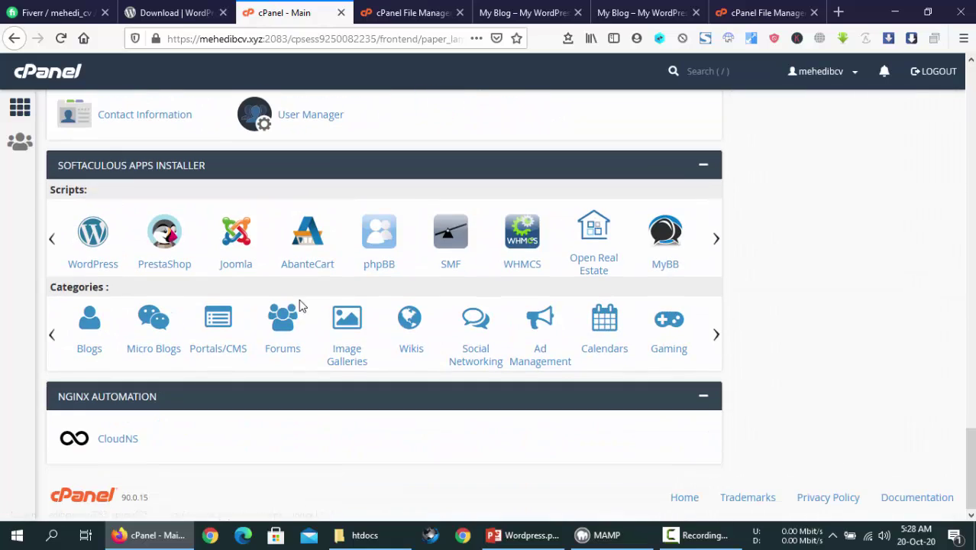
Start a new WordPress install on blog.mehedibcv.xyz with the directory field left empty
click(102, 241)
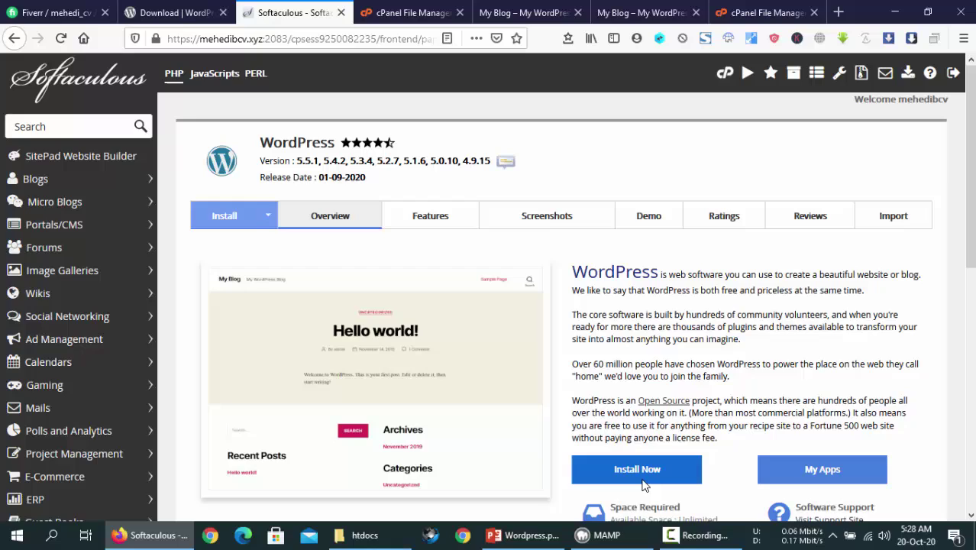
click(640, 470)
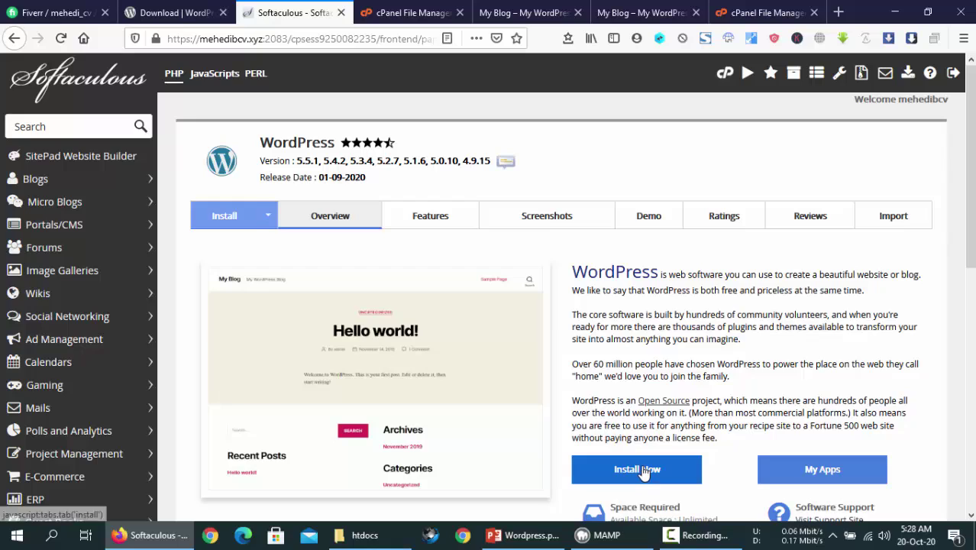
click(656, 371)
click(667, 408)
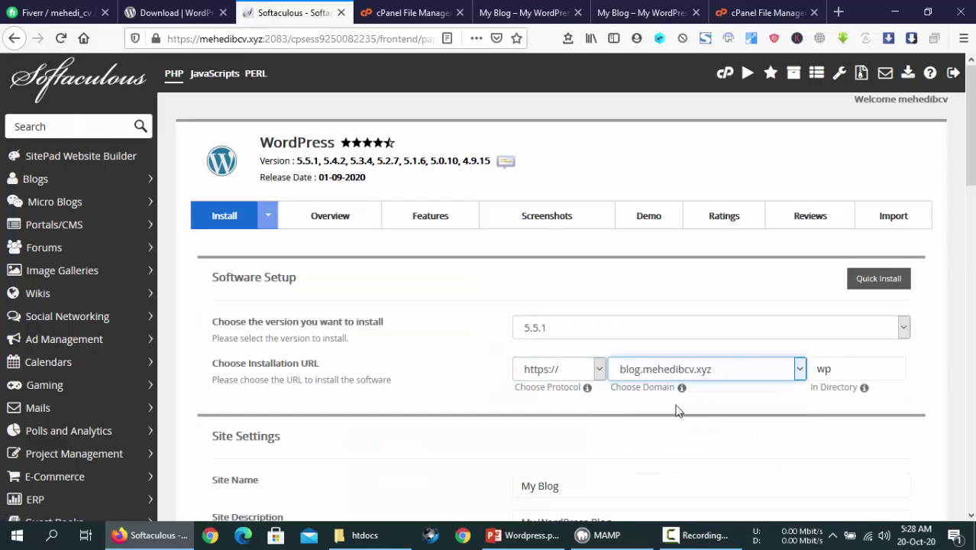
double_click(853, 367)
key(BackSpace)
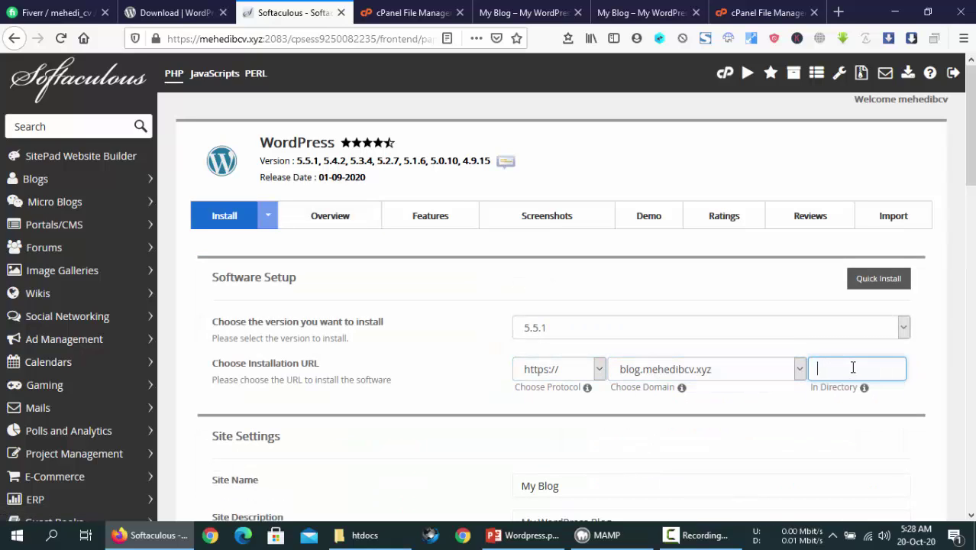
Change the admin account password, choose the Artville theme, and run the installation
scroll(644, 406, down, 5)
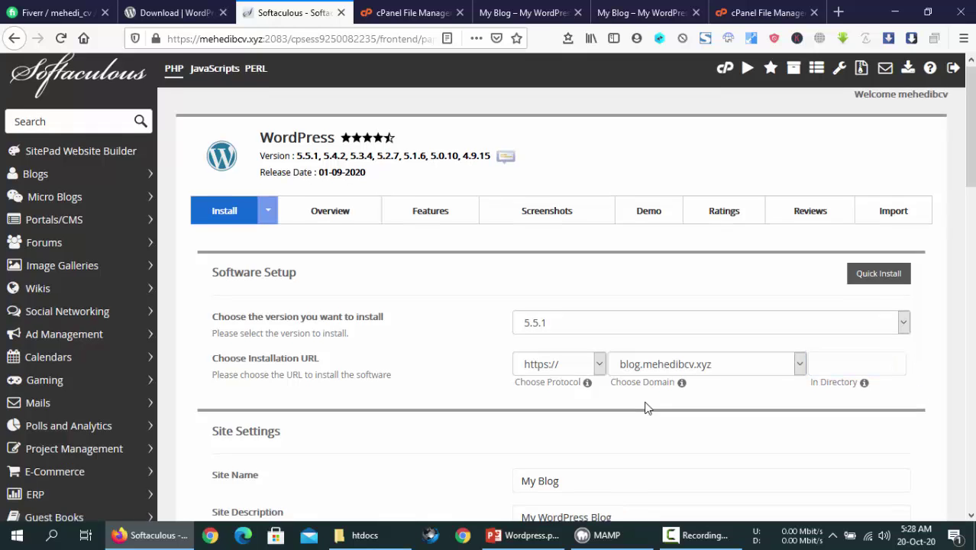
click(589, 328)
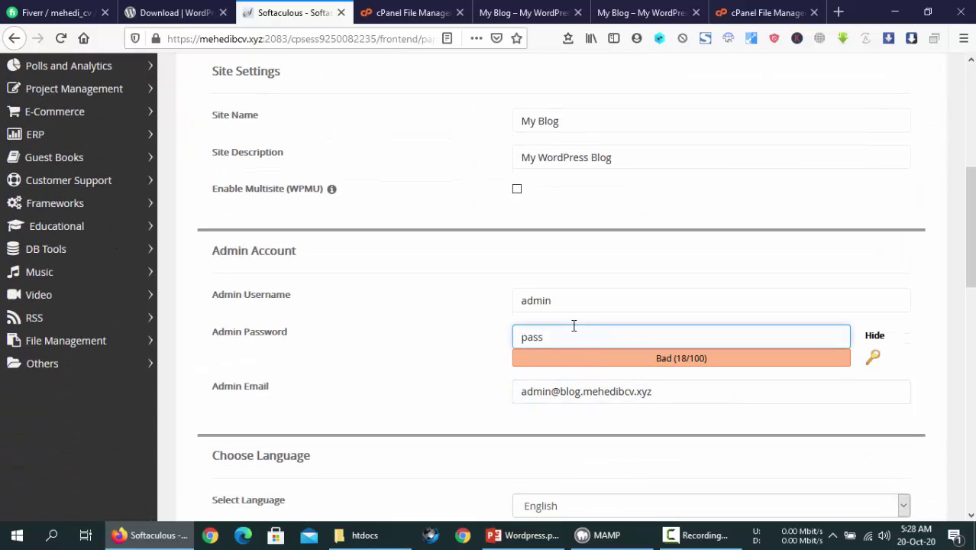
text(word)
scroll(431, 316, down, 10)
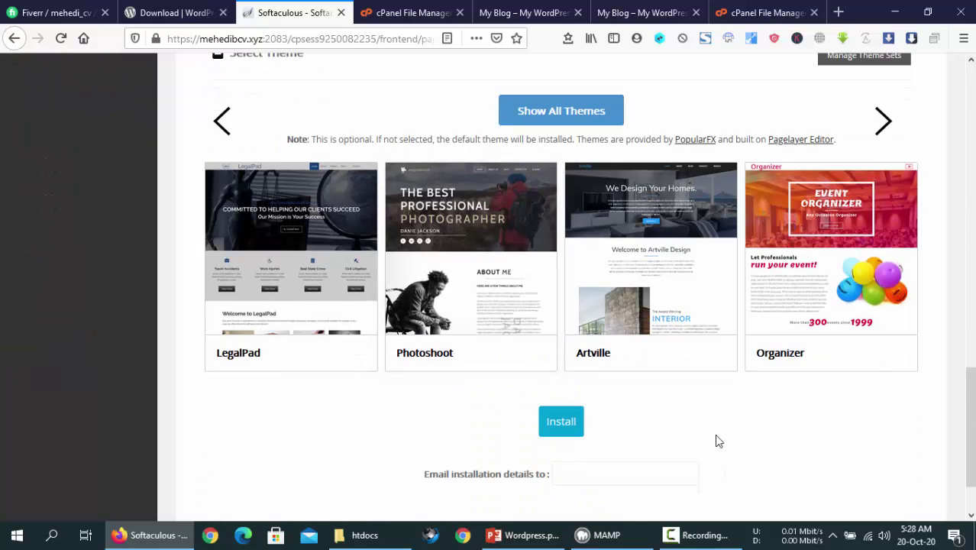
click(660, 264)
click(900, 496)
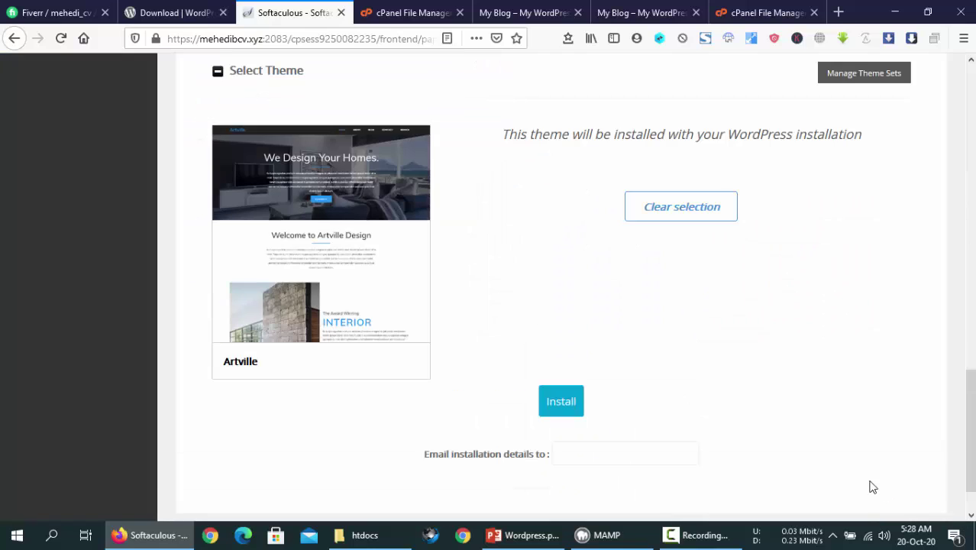
click(568, 410)
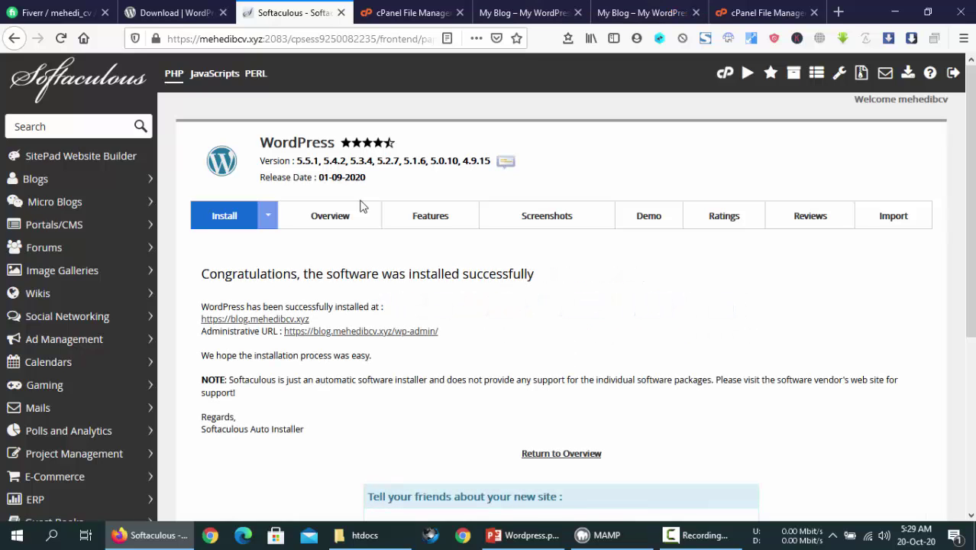
Open blog.mehedibcv.xyz in a new tab and flip between it and the other two sites
click(211, 320)
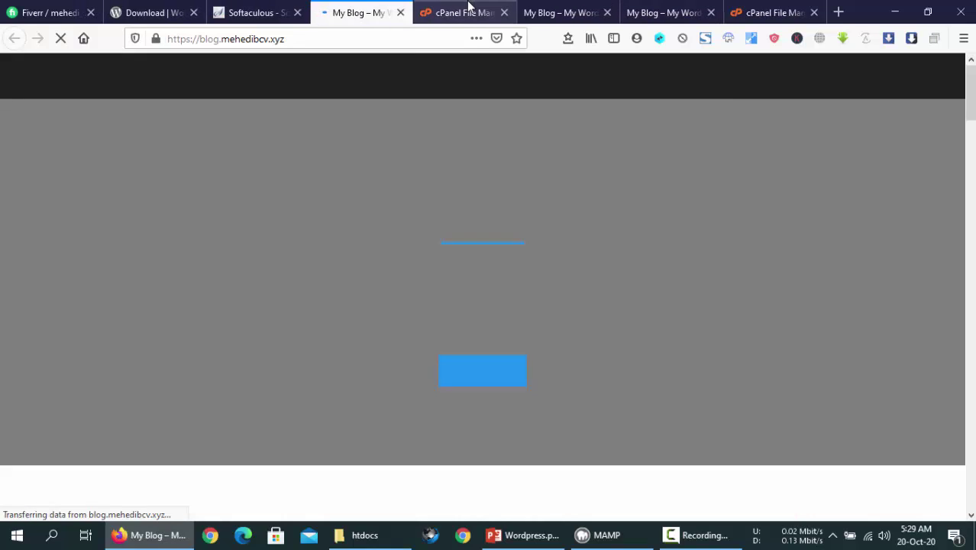
drag(463, 8, 392, 11)
click(452, 8)
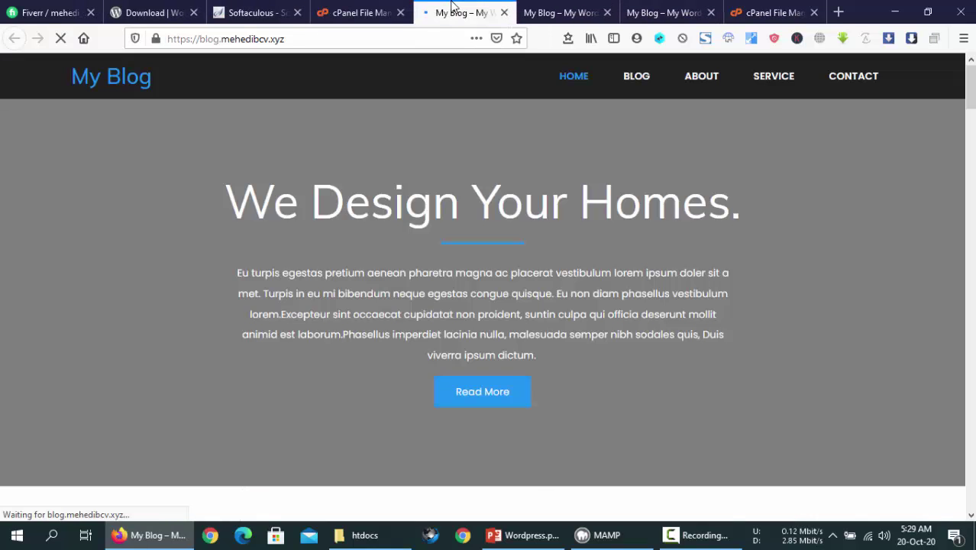
click(581, 8)
click(642, 7)
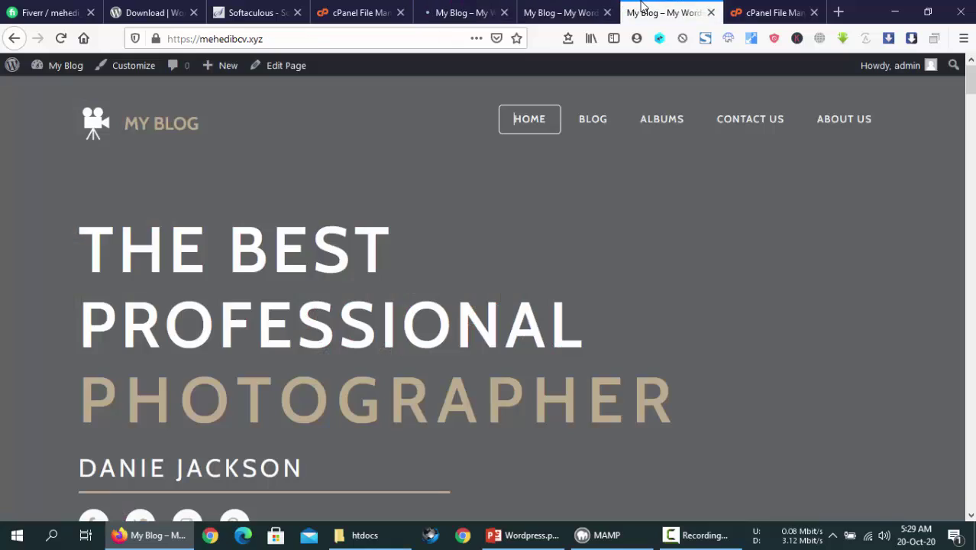
click(592, 8)
click(483, 7)
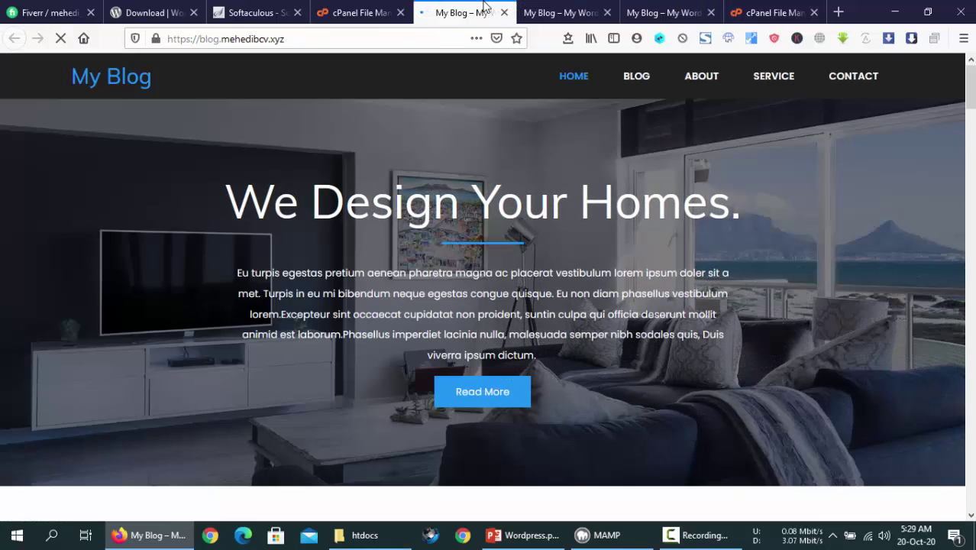
click(633, 8)
click(577, 8)
click(474, 8)
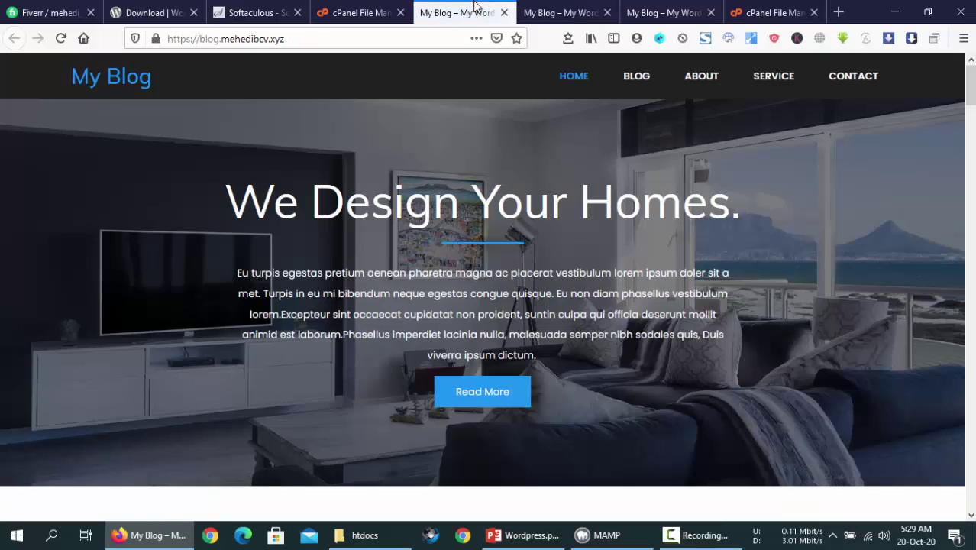
Compare the sites again and scroll through the Artville blog homepage
click(553, 9)
click(631, 9)
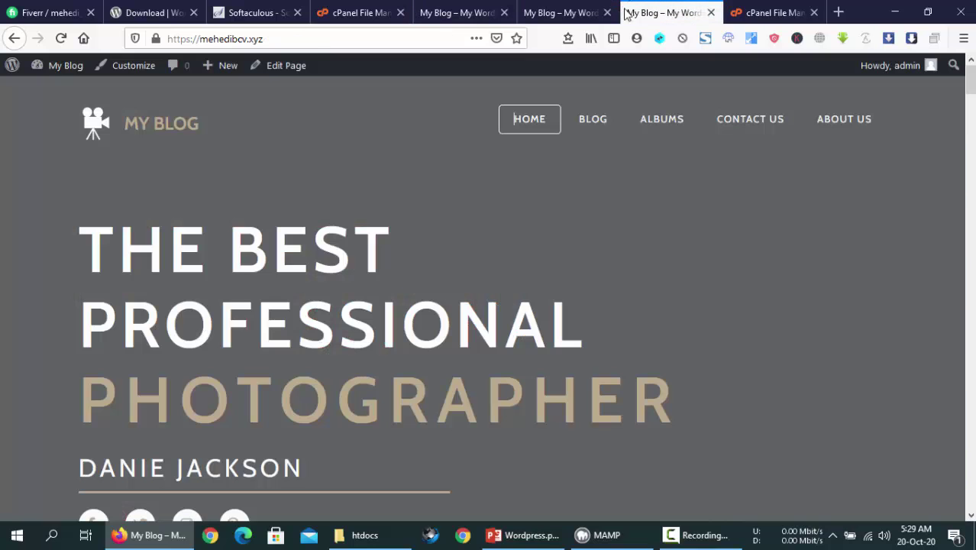
click(588, 8)
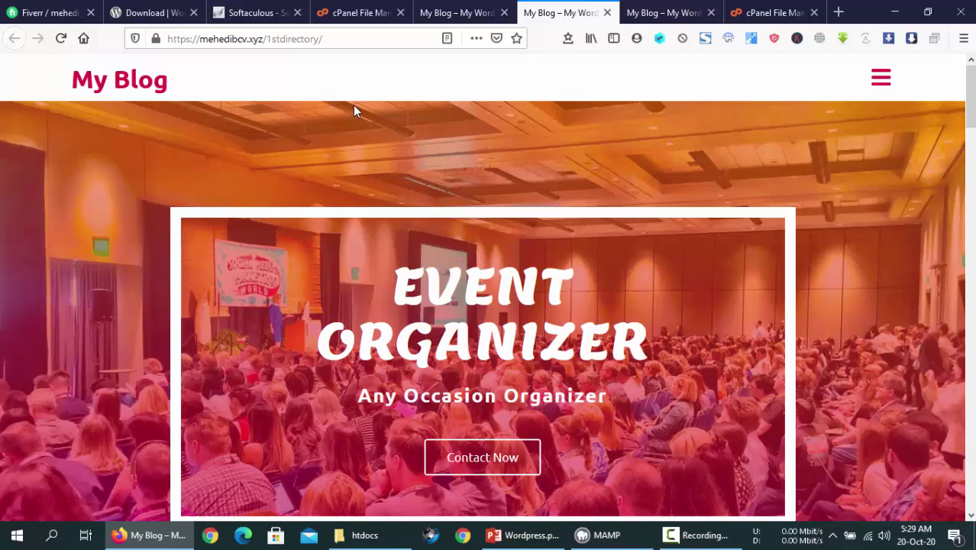
click(458, 10)
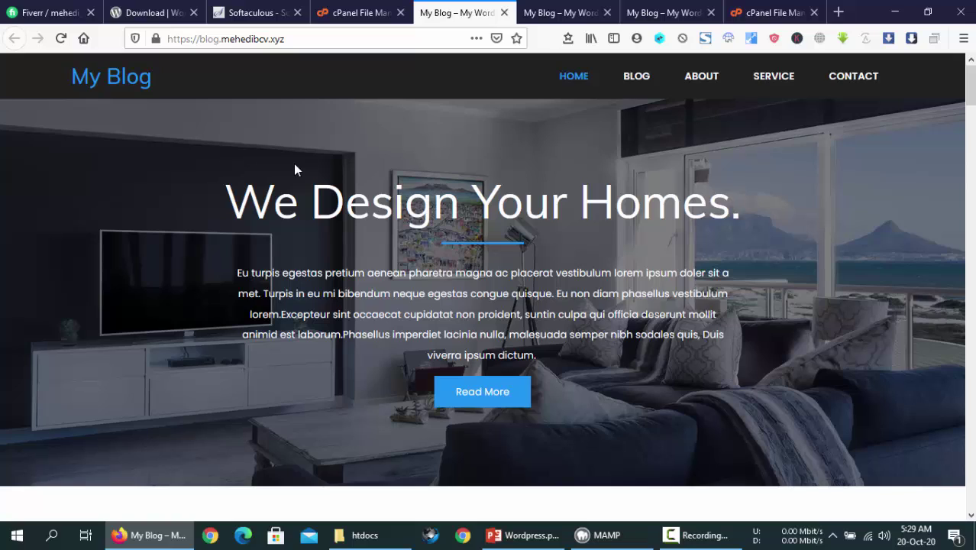
scroll(572, 241, down, 10)
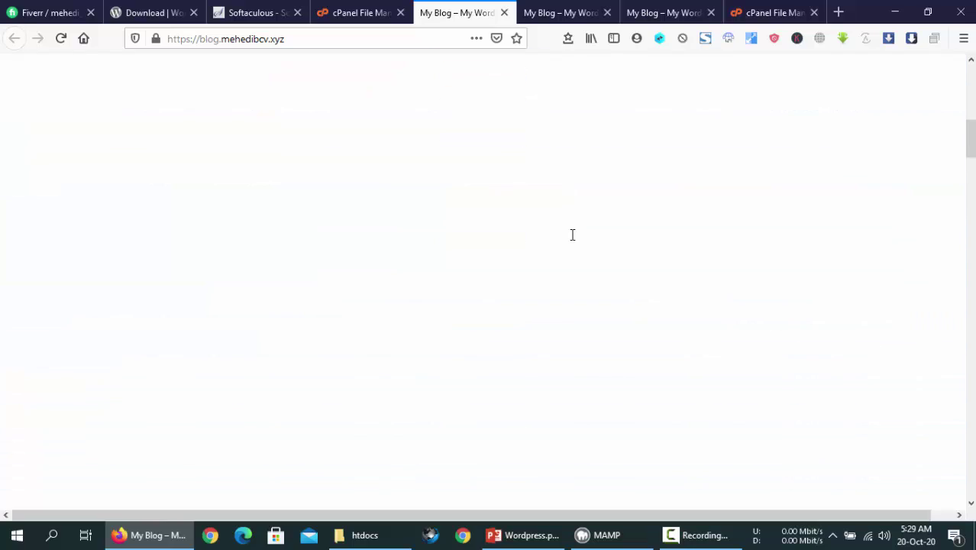
scroll(574, 241, up, 10)
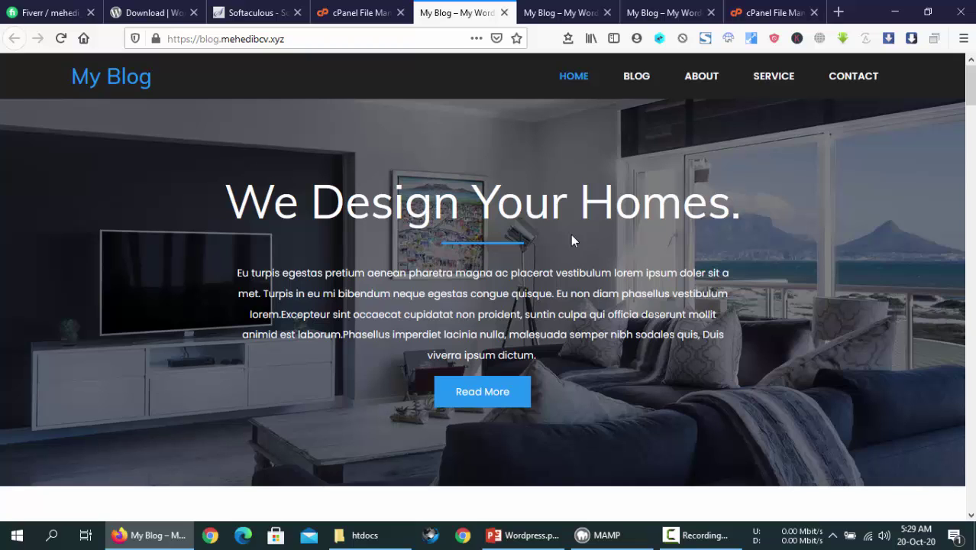
On the root site's tab, begin typing the /wp-admin/ path into its address
click(681, 11)
click(380, 36)
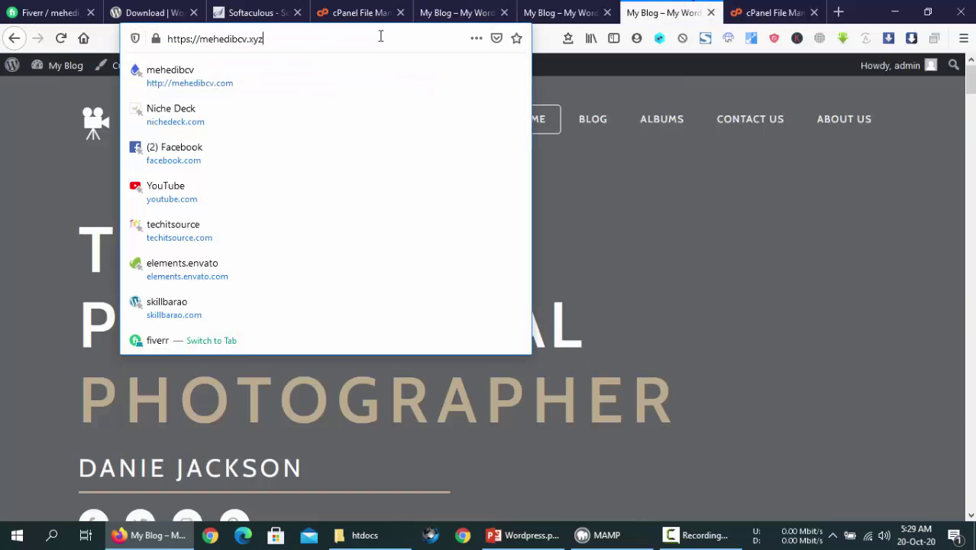
text(/)
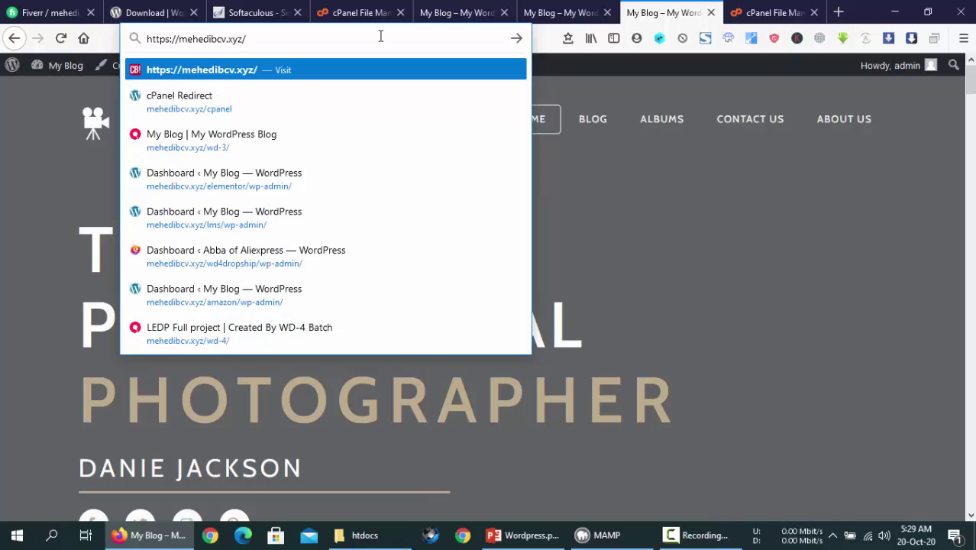
text(.w)
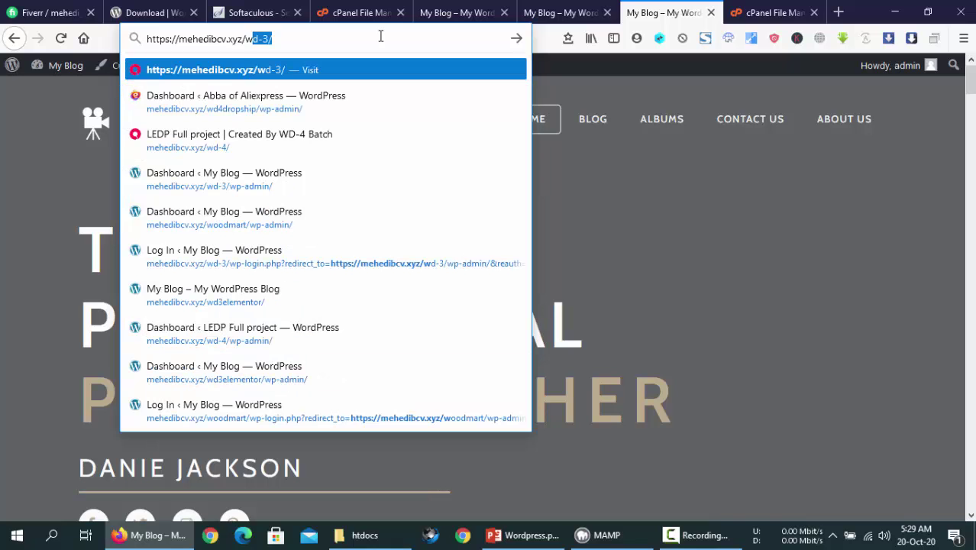
text(p-a)
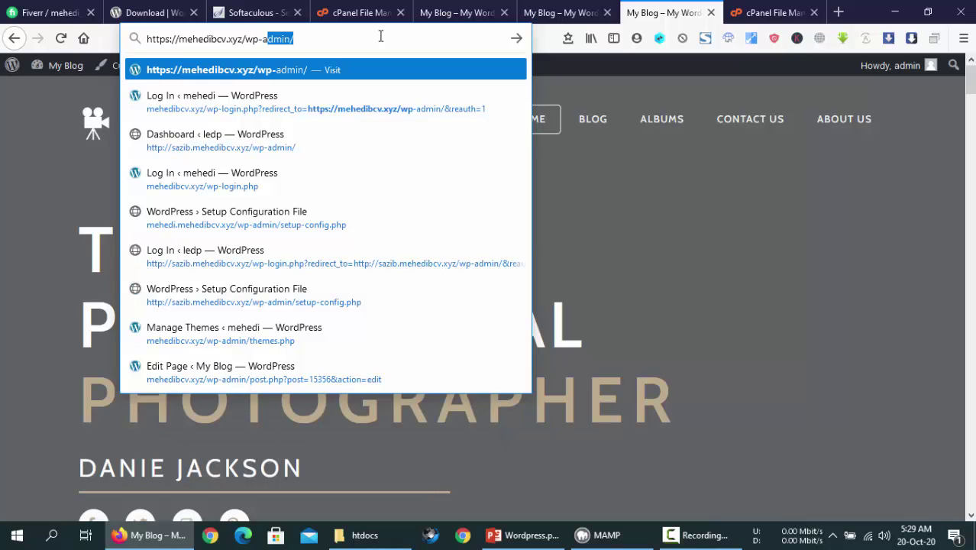
text(dmin/)
Load the root site's admin Dashboard at mehedibcv.xyz/wp-admin/ and bring up the 1stdirectory tab
key(Return)
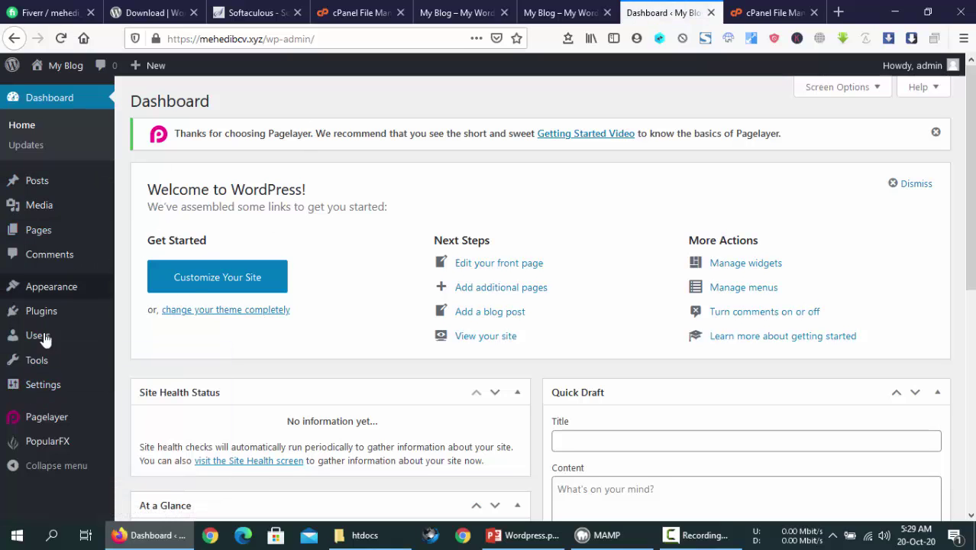
click(561, 12)
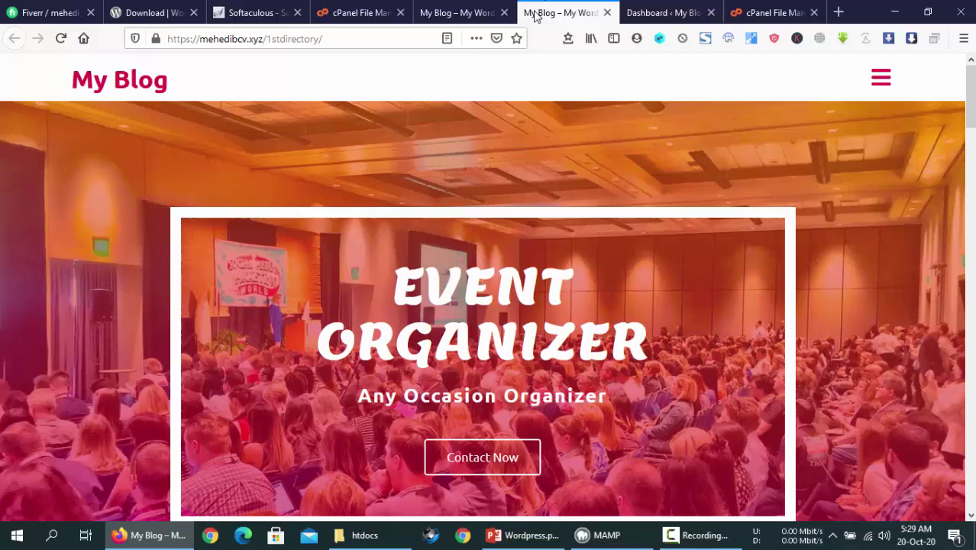
Load the 1stdirectory site's admin login at mehedibcv.xyz/1stdirectory/wp-admin
click(371, 37)
click(370, 37)
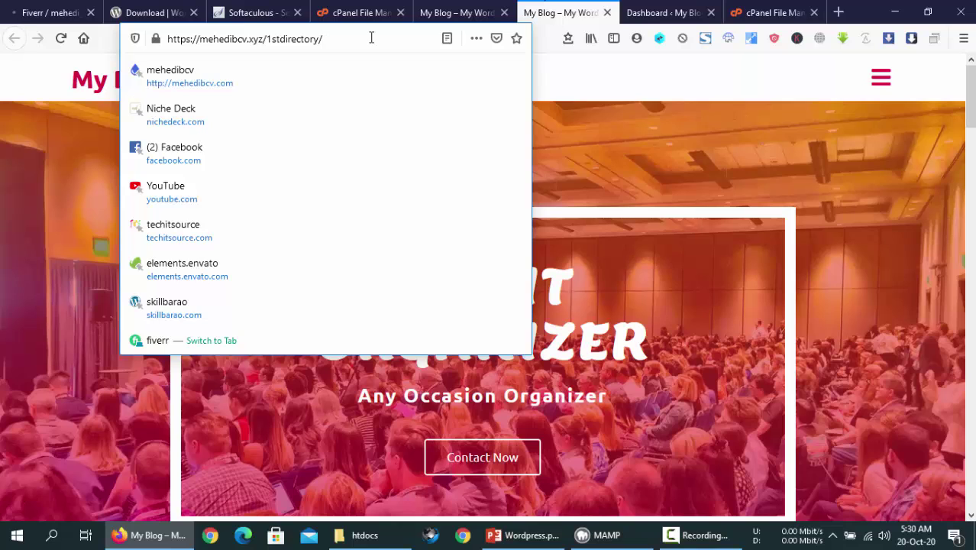
click(632, 133)
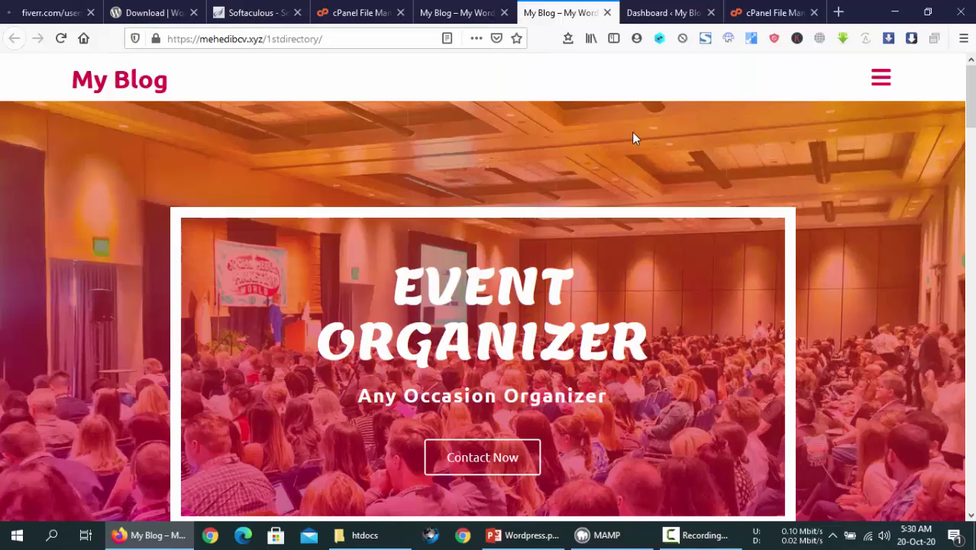
click(264, 39)
drag(262, 39, 295, 37)
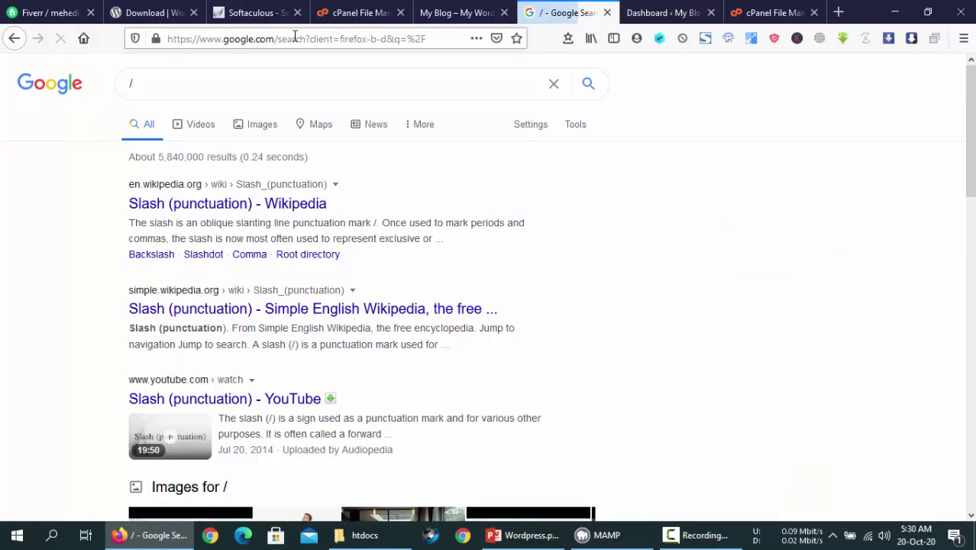
click(13, 37)
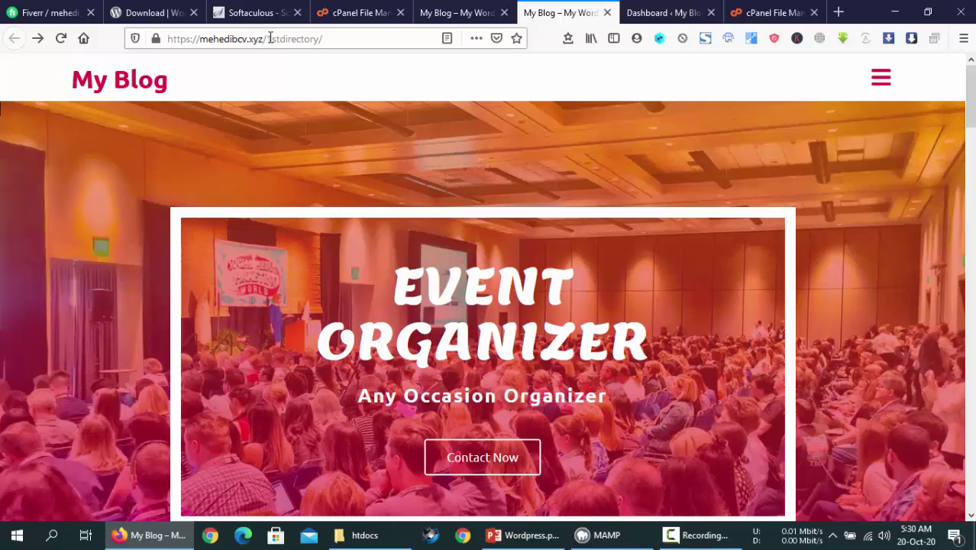
click(340, 38)
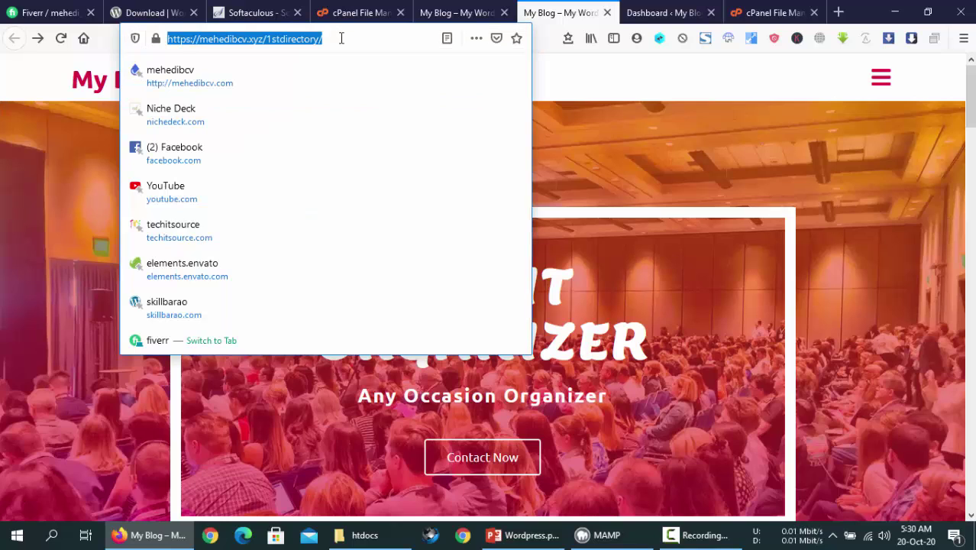
click(341, 38)
text(wp-)
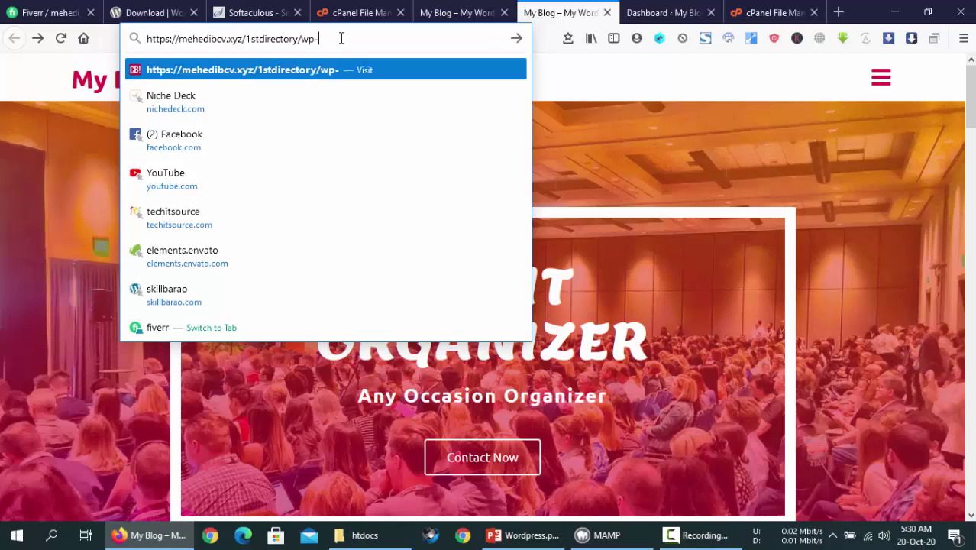
text(admin)
key(Return)
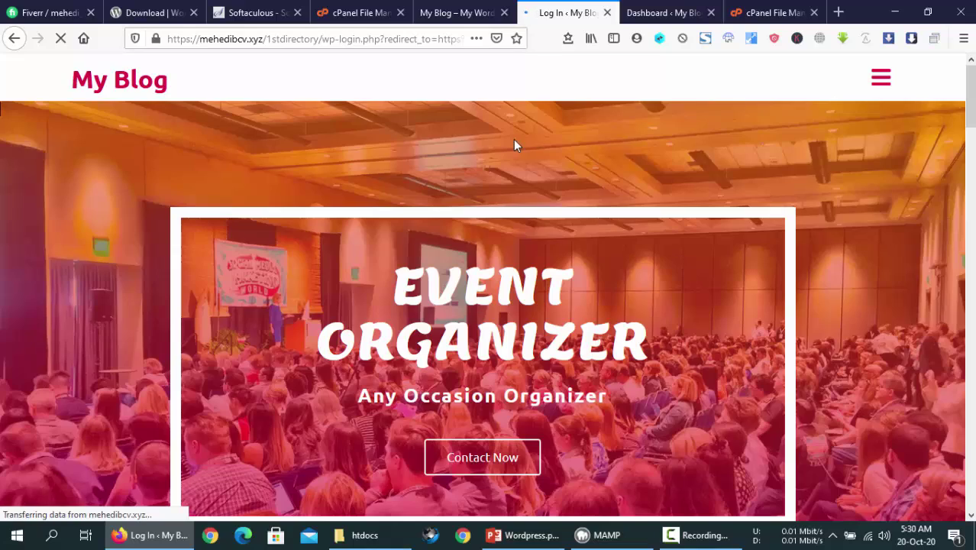
Log in as admin with the account password to reach the Dashboard
text(admin)
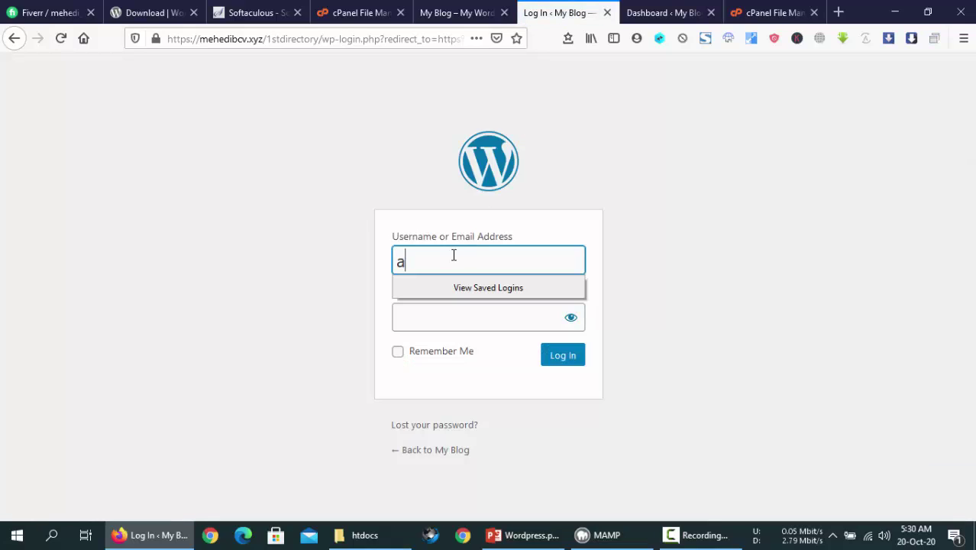
key(Tab)
text(adm)
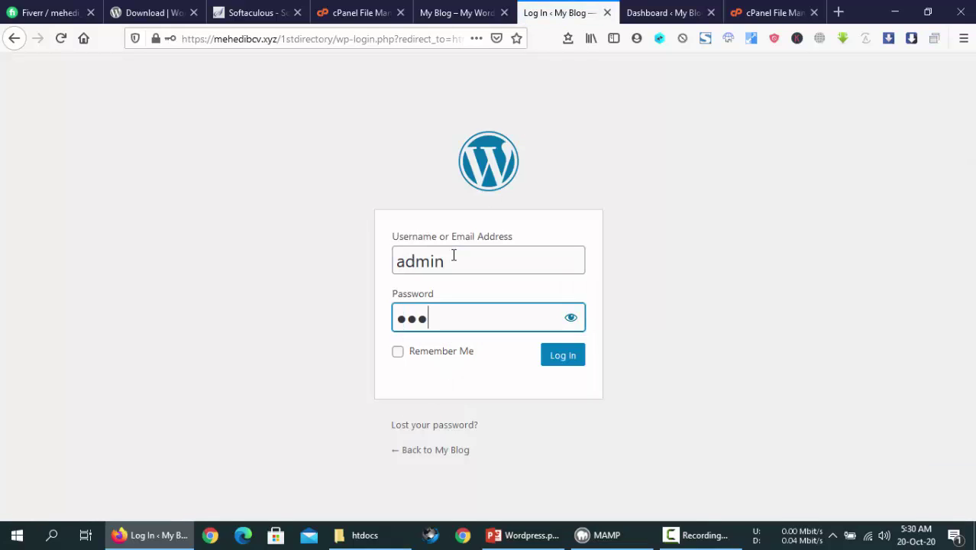
text(in123)
click(561, 358)
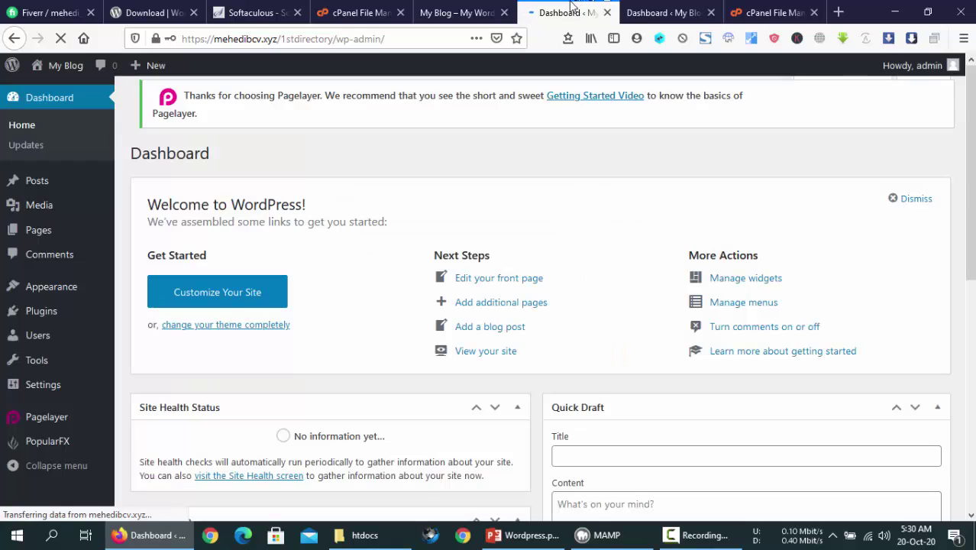
Inspect the blog.mehedibcv.xyz address on the subdomain site's tab
click(467, 11)
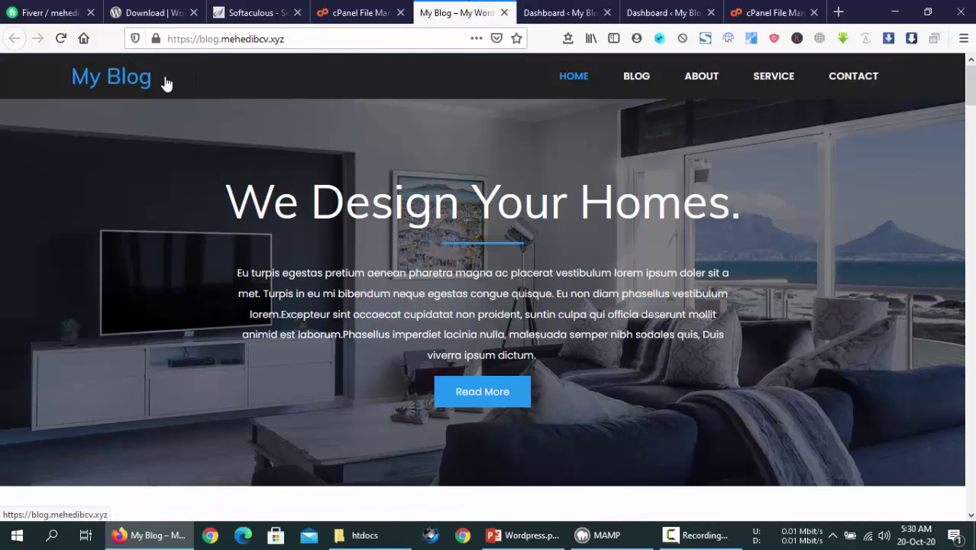
drag(218, 35, 160, 36)
click(629, 231)
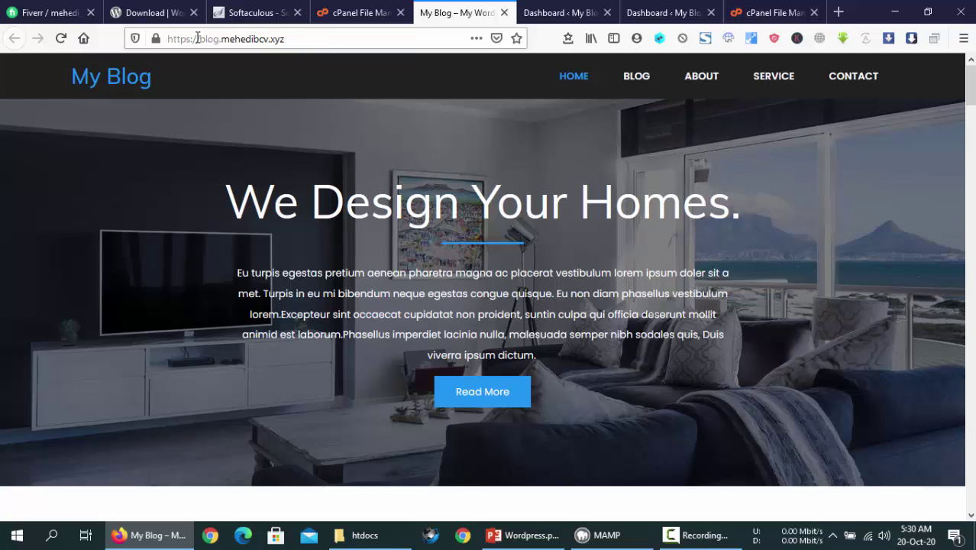
drag(219, 38, 200, 38)
click(155, 39)
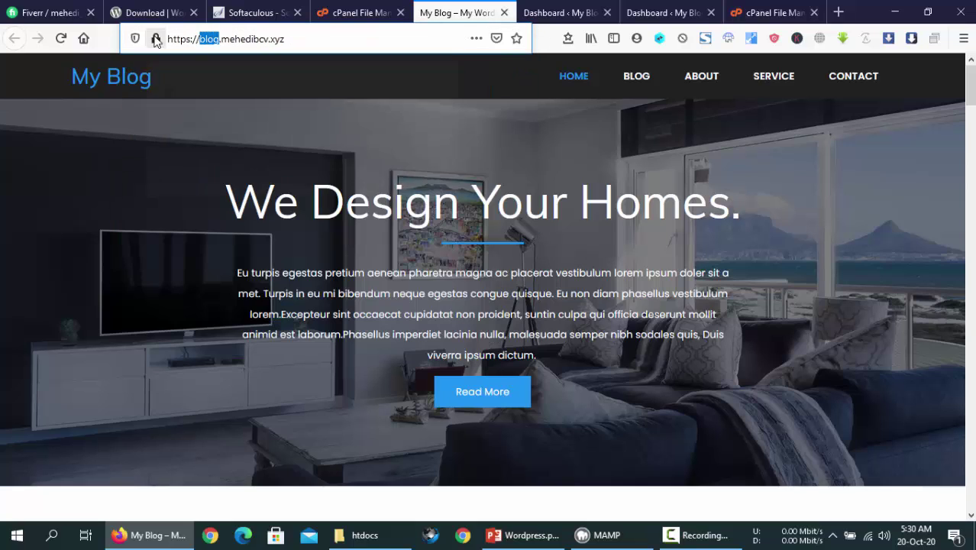
click(219, 37)
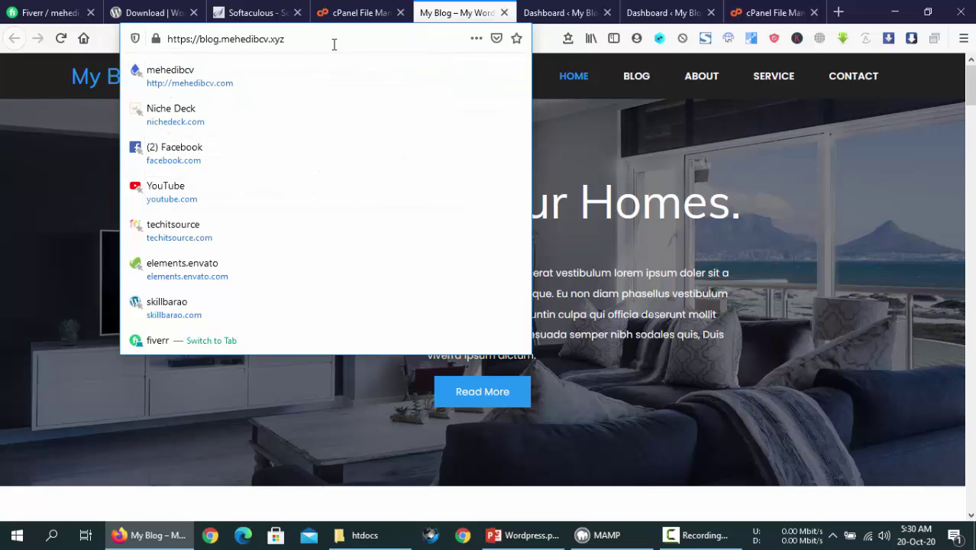
drag(306, 41, 163, 43)
click(311, 38)
Try loading blog.mehedibcv.xyz/dashboard for the subdomain's admin area
text(/)
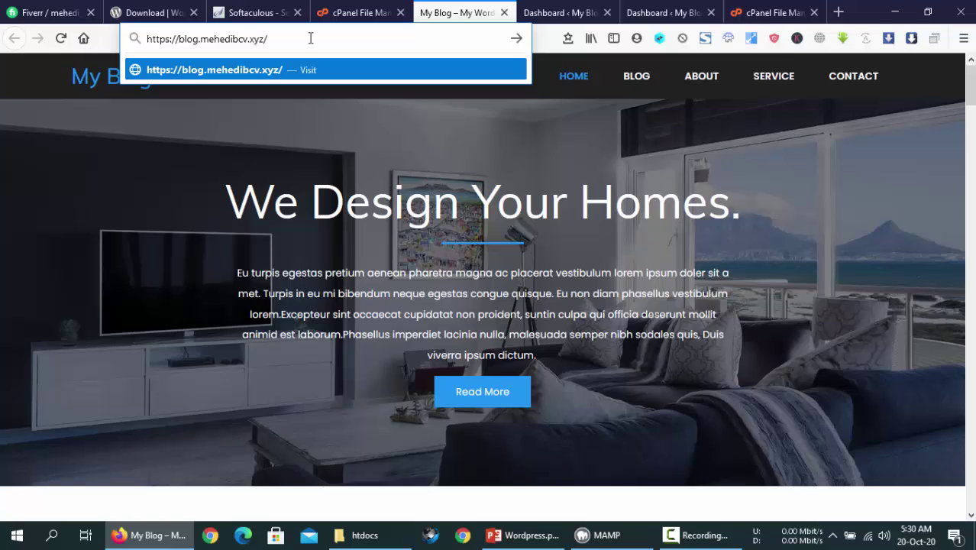
text(wp)
text(-admin)
key(BackSpace)
key(BackSpace)
key(BackSpace)
key(BackSpace)
key(BackSpace)
key(BackSpace)
key(BackSpace)
text(admin)
key(BackSpace)
key(BackSpace)
key(BackSpace)
key(BackSpace)
key(BackSpace)
text(dashboard)
key(Return)
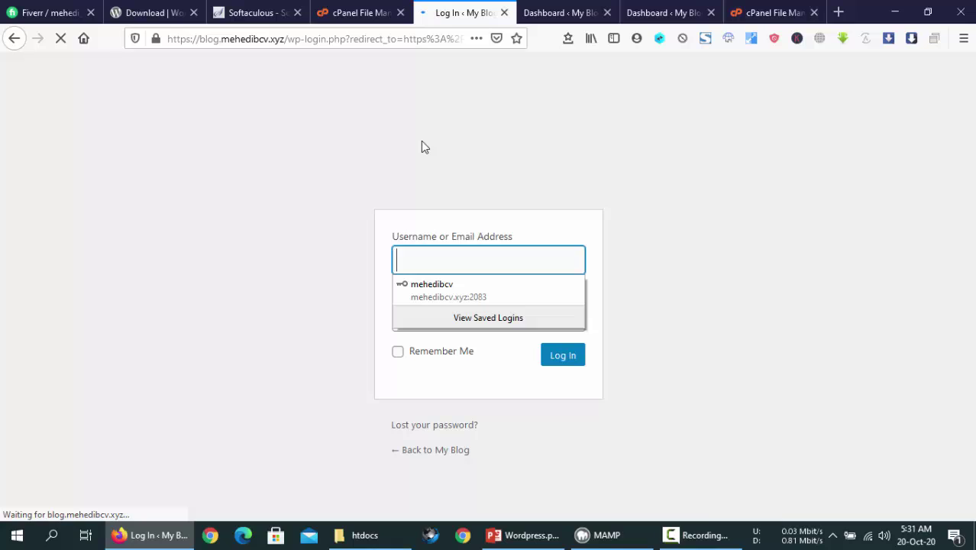
Try the blog subdomain's /admin address instead
drag(285, 38, 942, 47)
text(admin)
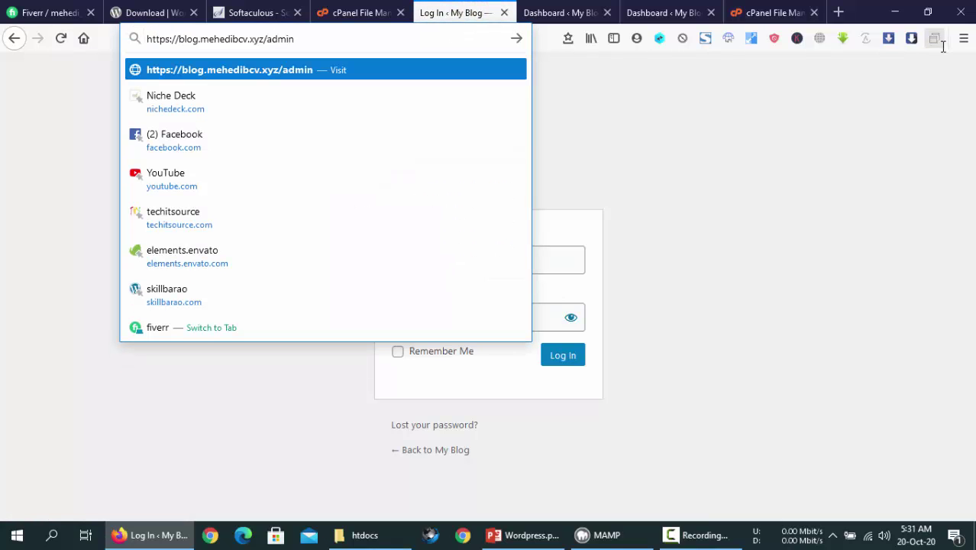
key(Return)
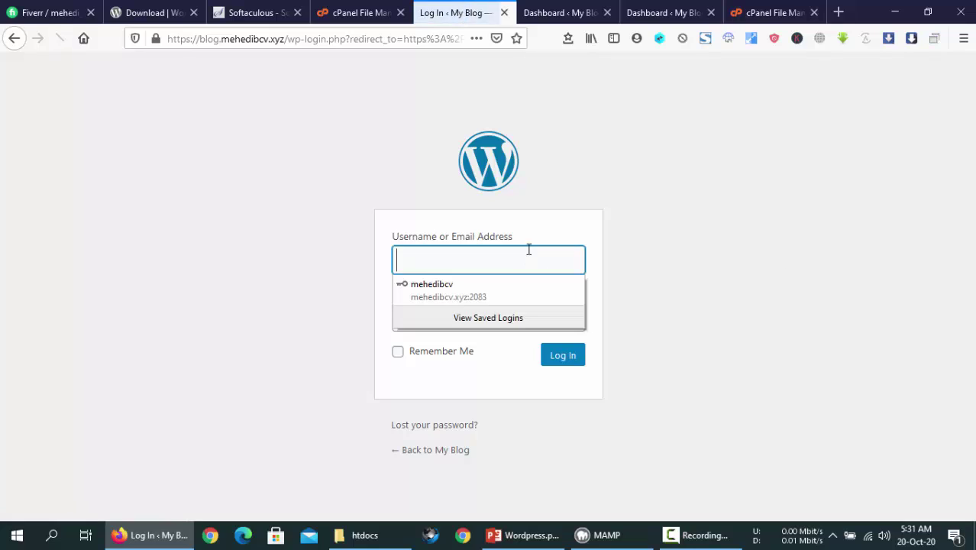
click(449, 124)
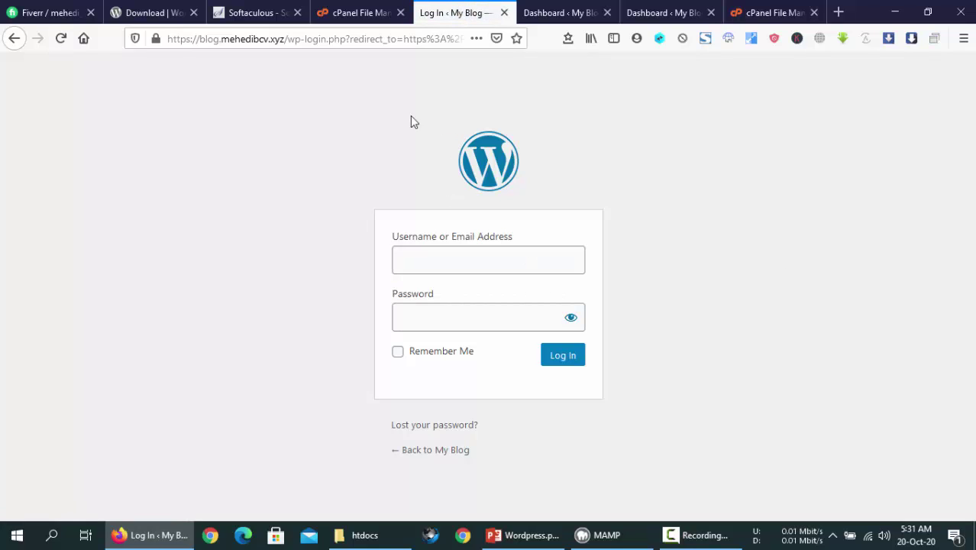
click(293, 39)
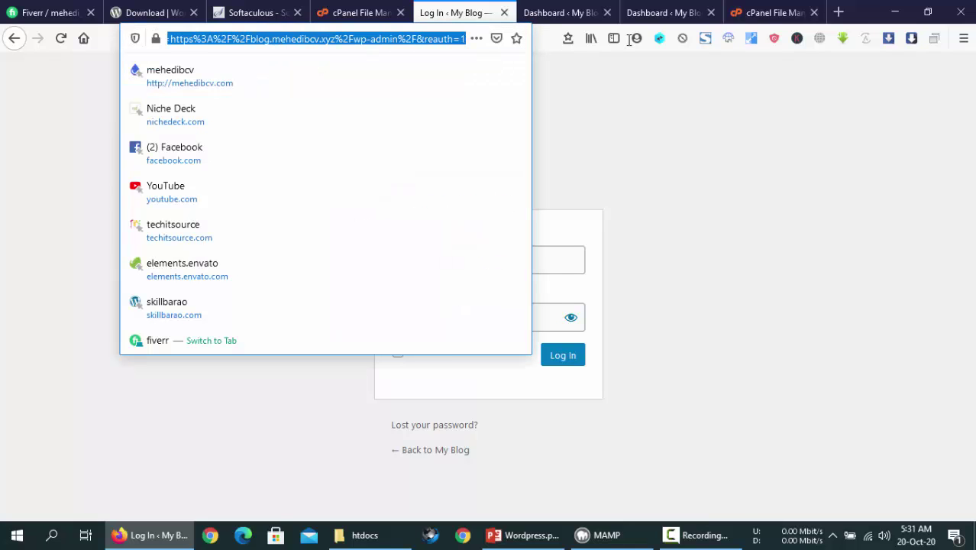
text(https://blog.mehedibcv.xyz/wp)
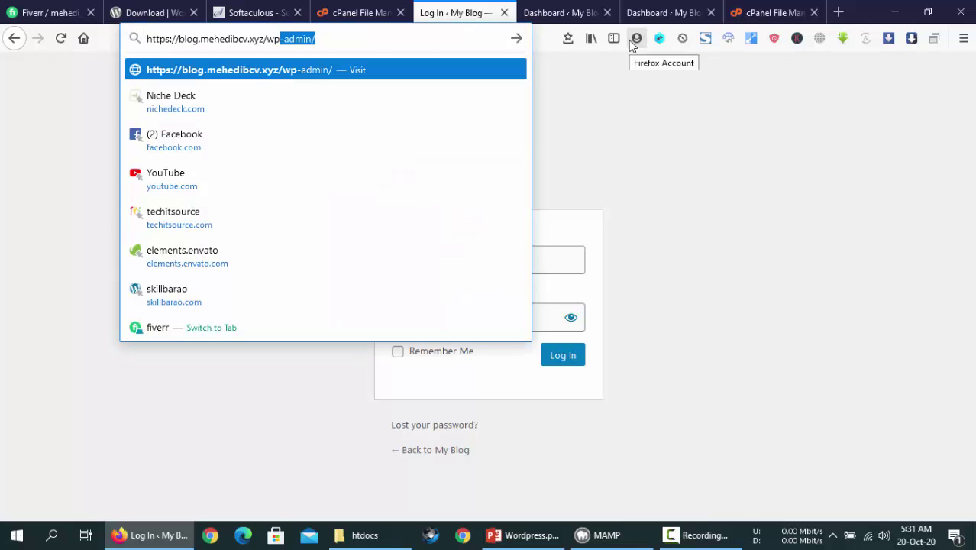
key(BackSpace)
key(BackSpace)
key(BackSpace)
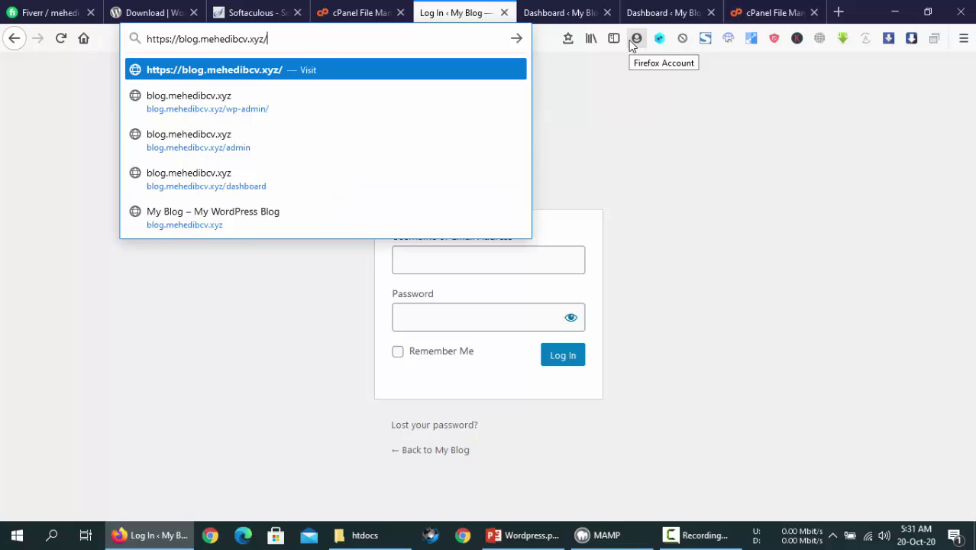
text(admin)
key(BackSpace)
key(BackSpace)
key(BackSpace)
key(BackSpace)
key(BackSpace)
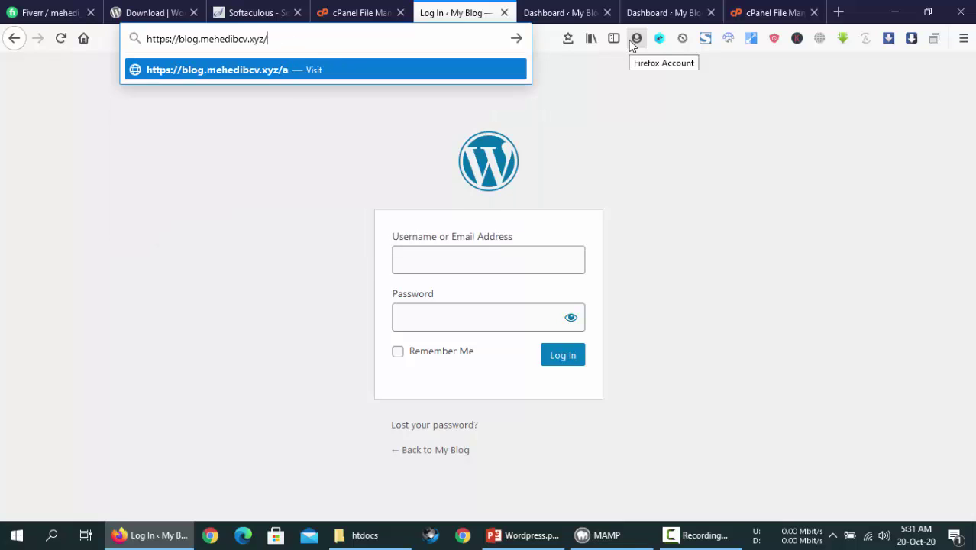
text(das)
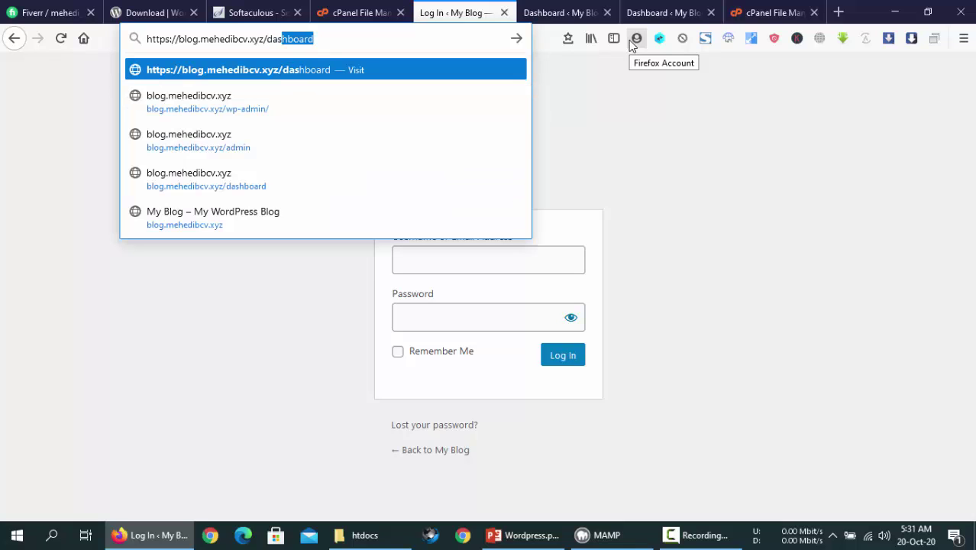
text(h)
key(BackSpace)
key(BackSpace)
key(BackSpace)
key(BackSpace)
key(BackSpace)
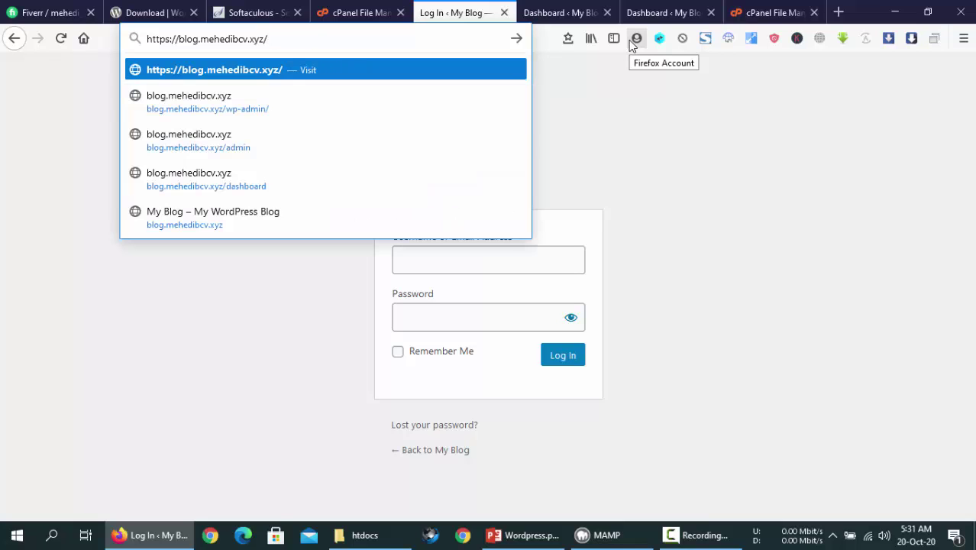
text(wp-a)
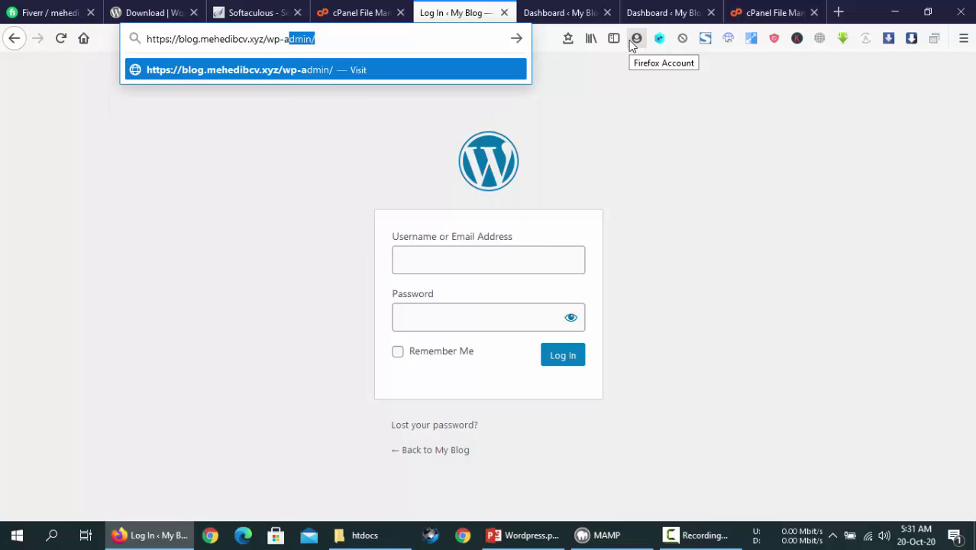
key(BackSpace)
key(BackSpace)
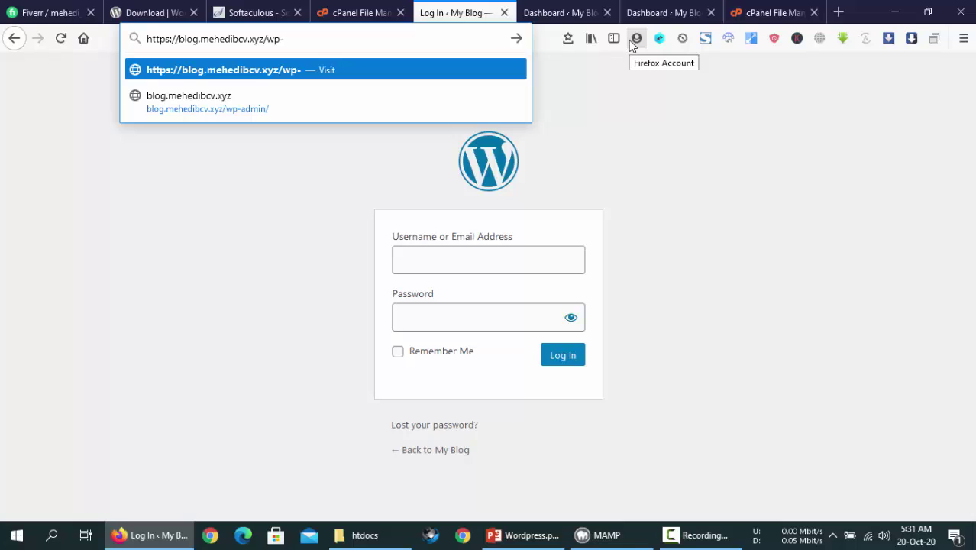
text(login)
key(Return)
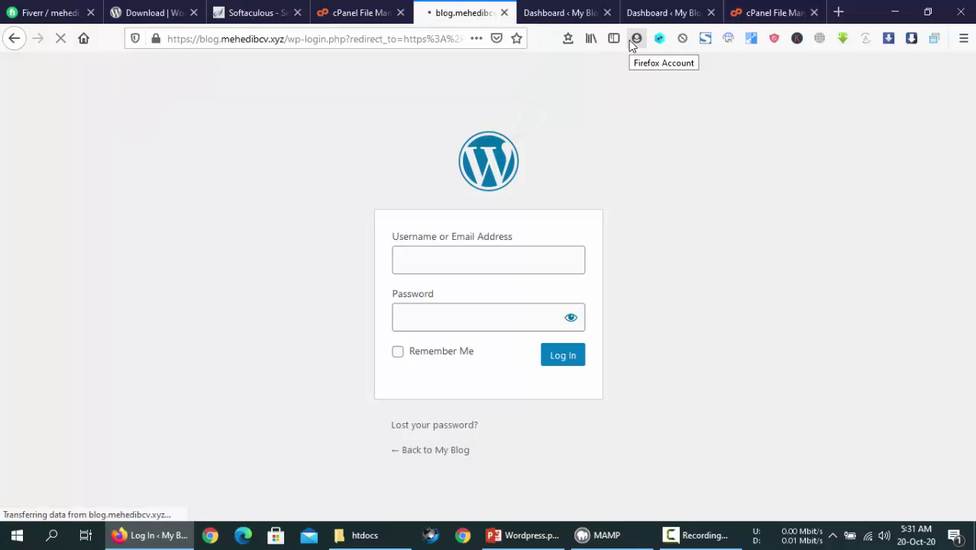
Glance at the 1stdirectory and root dashboards before returning to the blog login page
click(579, 260)
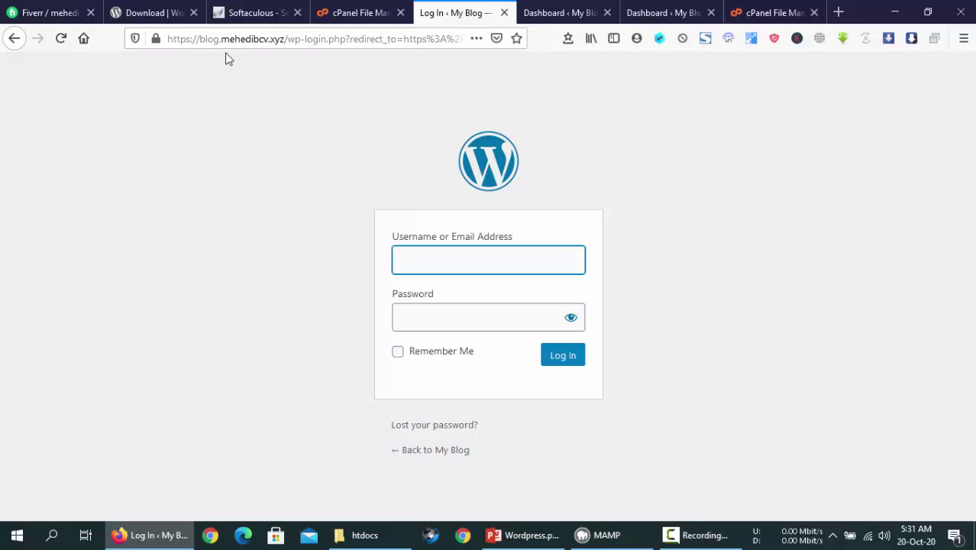
click(538, 9)
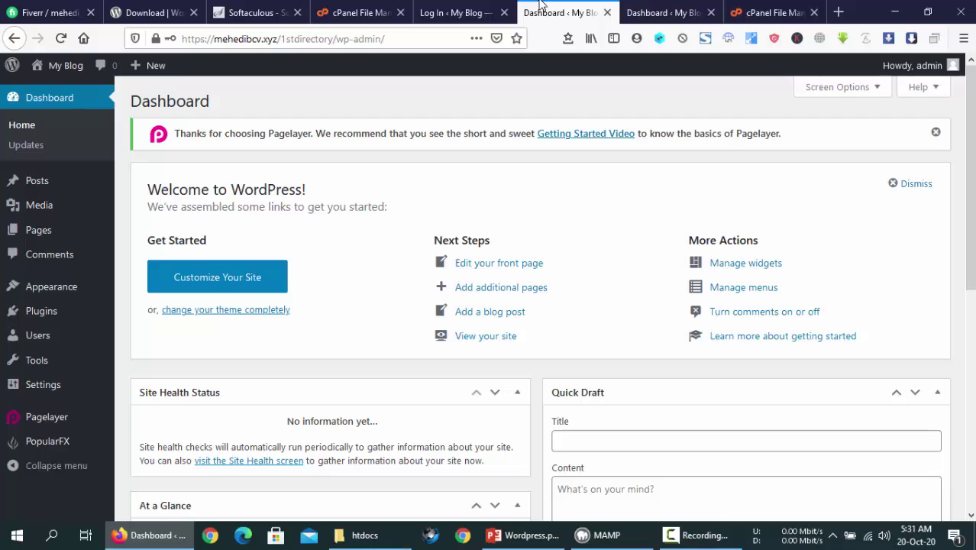
click(637, 8)
click(544, 8)
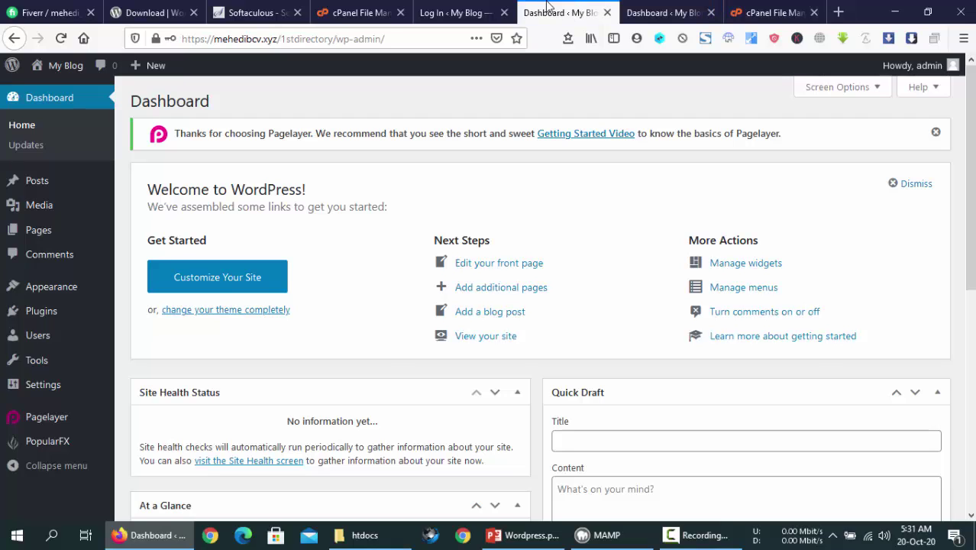
click(452, 8)
Log in to the blog.mehedibcv.xyz WordPress admin as admin, re-entering the mistyped password
text(admin)
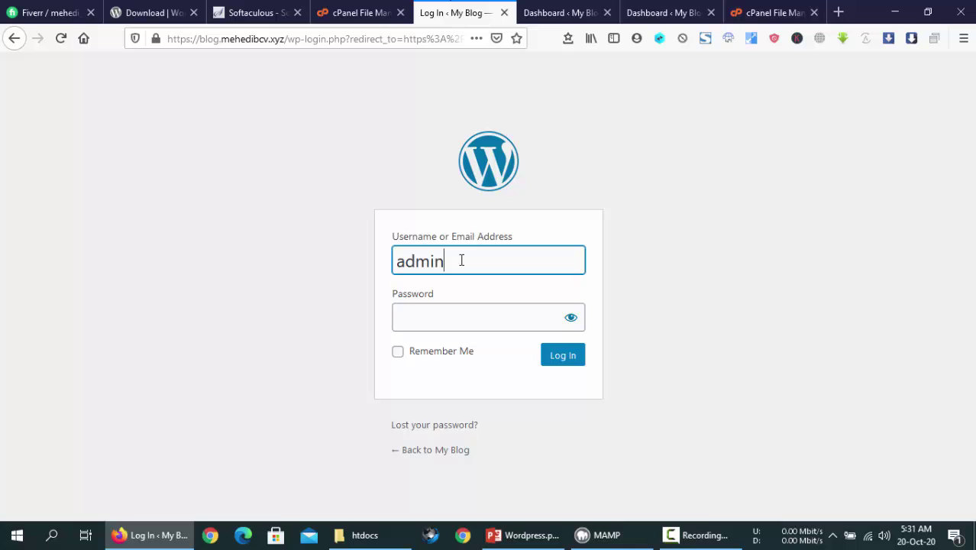
key(Tab)
text(****)
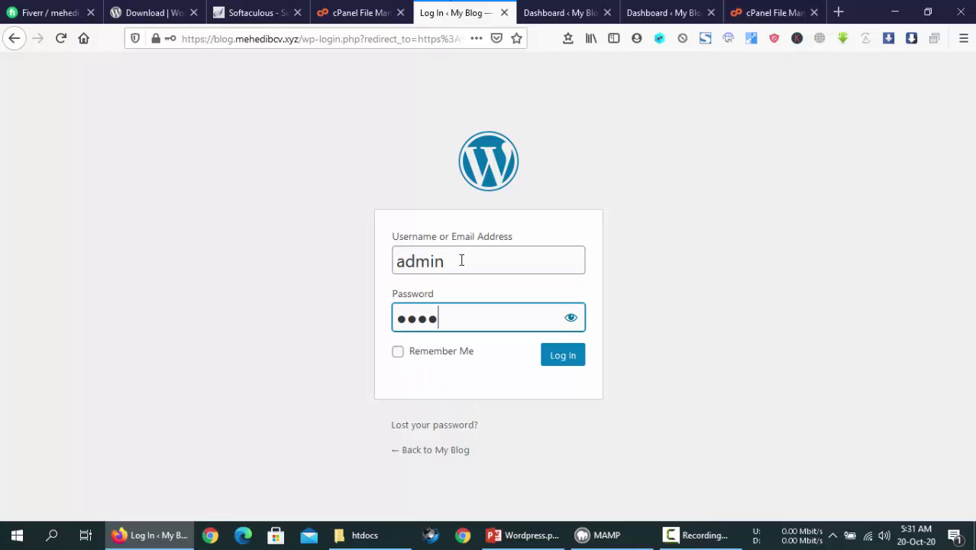
key(BackSpace)
key(BackSpace)
key(BackSpace)
key(BackSpace)
text(********)
click(569, 357)
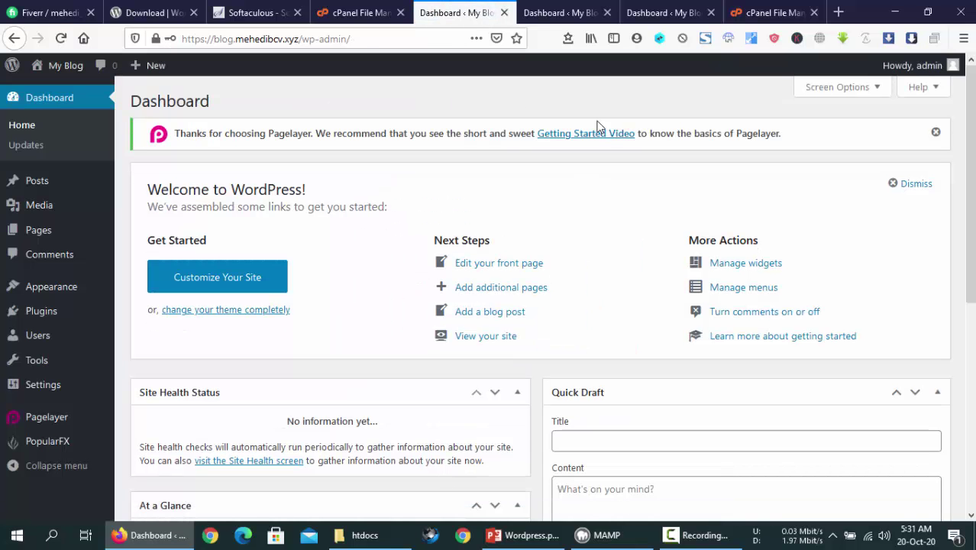
Confirm the root and 1stdirectory dashboards are logged in, then return to the blog dashboard
click(653, 9)
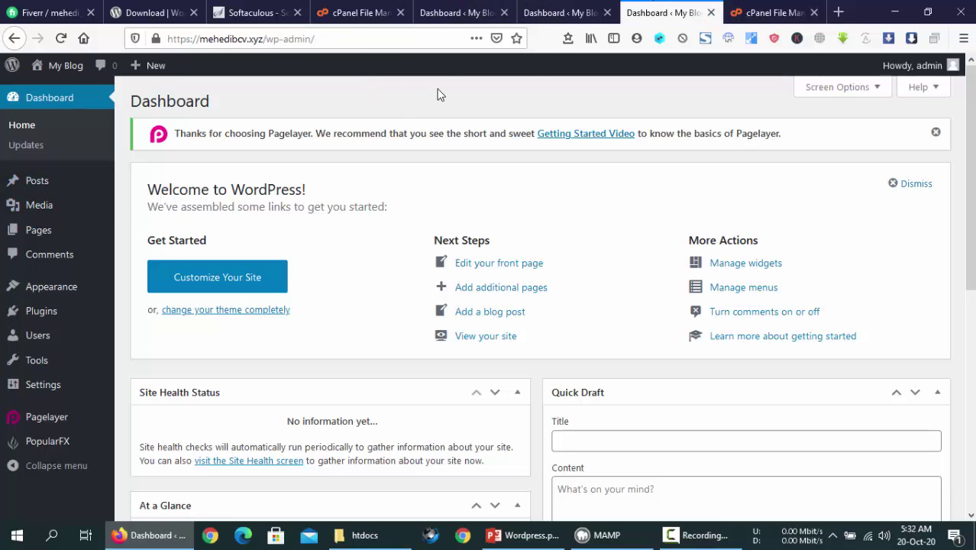
click(568, 11)
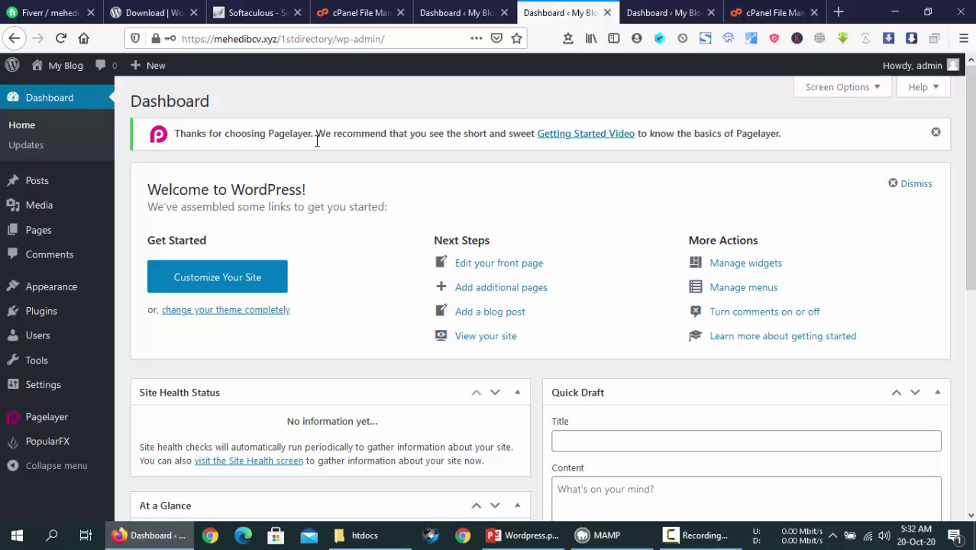
click(434, 11)
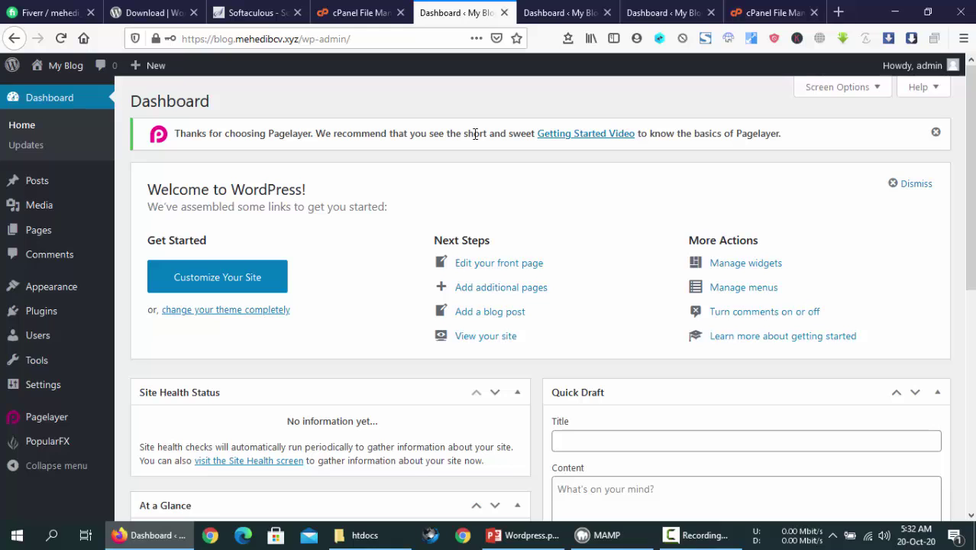
Return from the blog installation success page in Softaculous to the main cPanel control panel
click(344, 6)
click(274, 7)
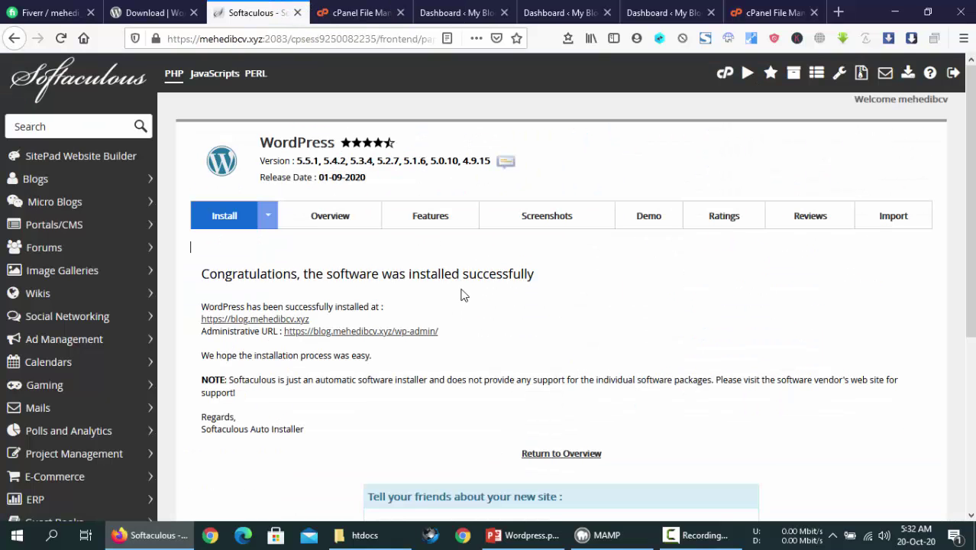
click(724, 72)
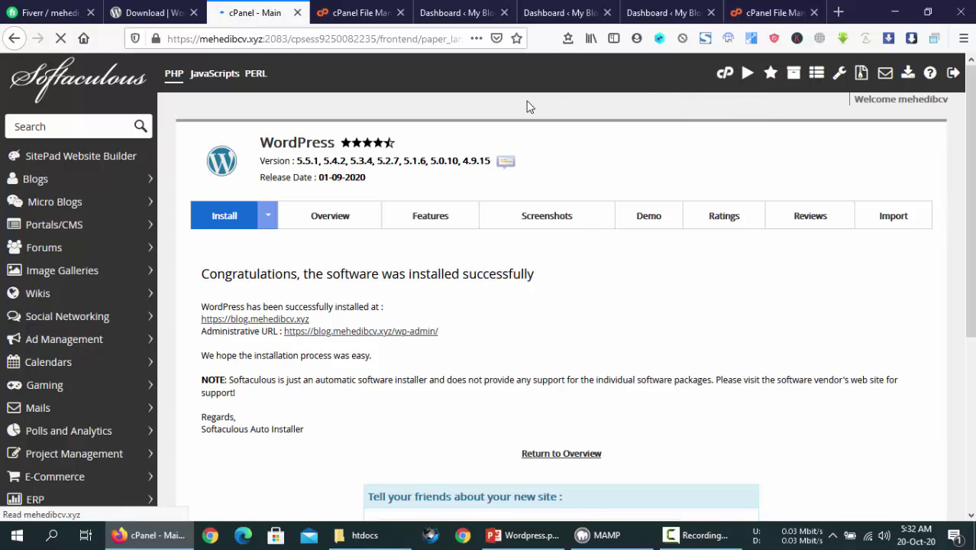